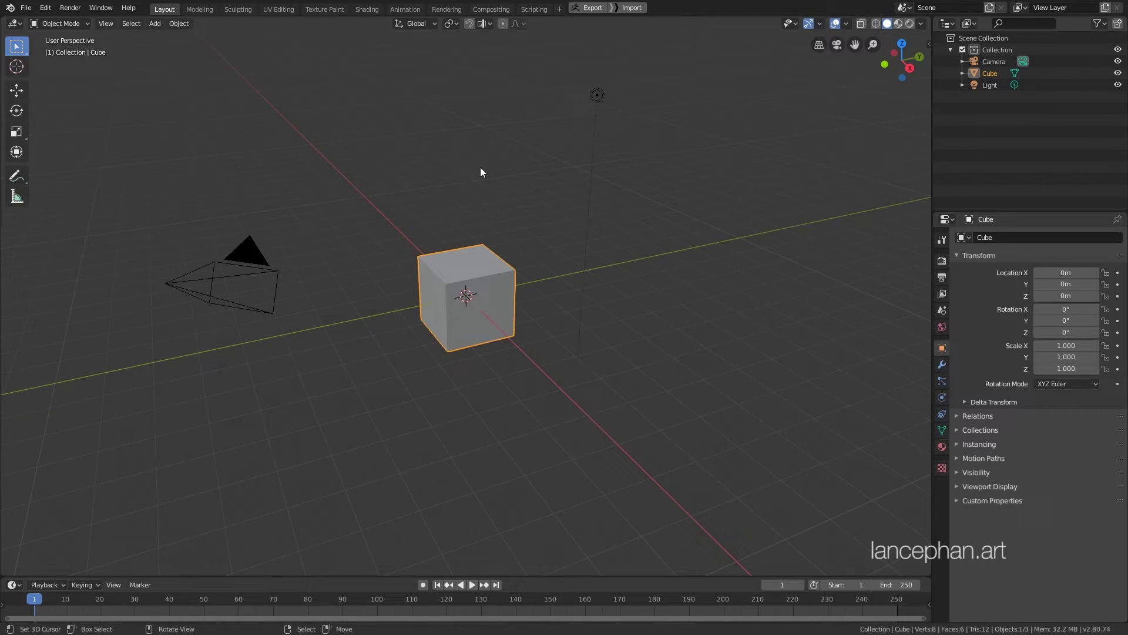
- Enable the Node Wrangler add-on in Preferences and save the current preferences
middle_drag(481, 168, 447, 189)
click(46, 7)
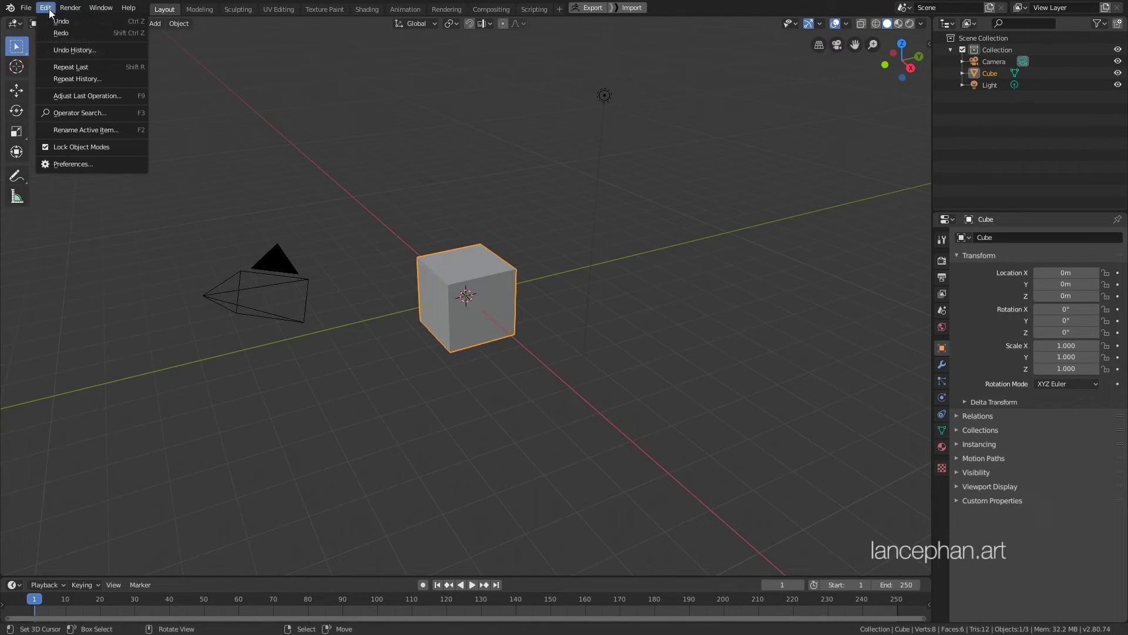
click(83, 164)
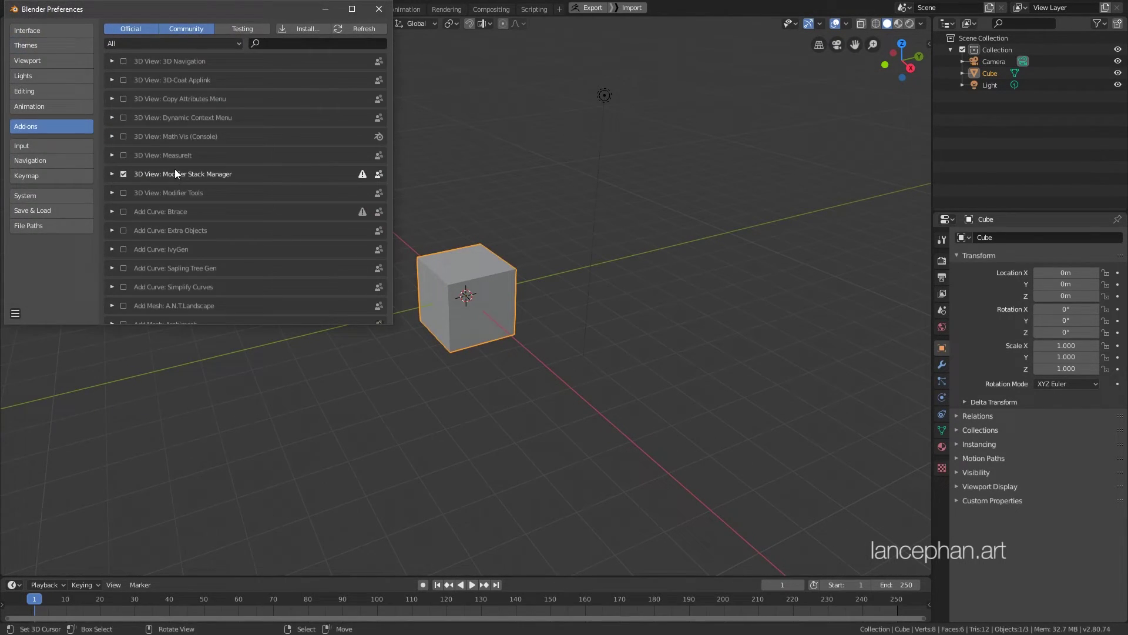
click(274, 44)
text(m)
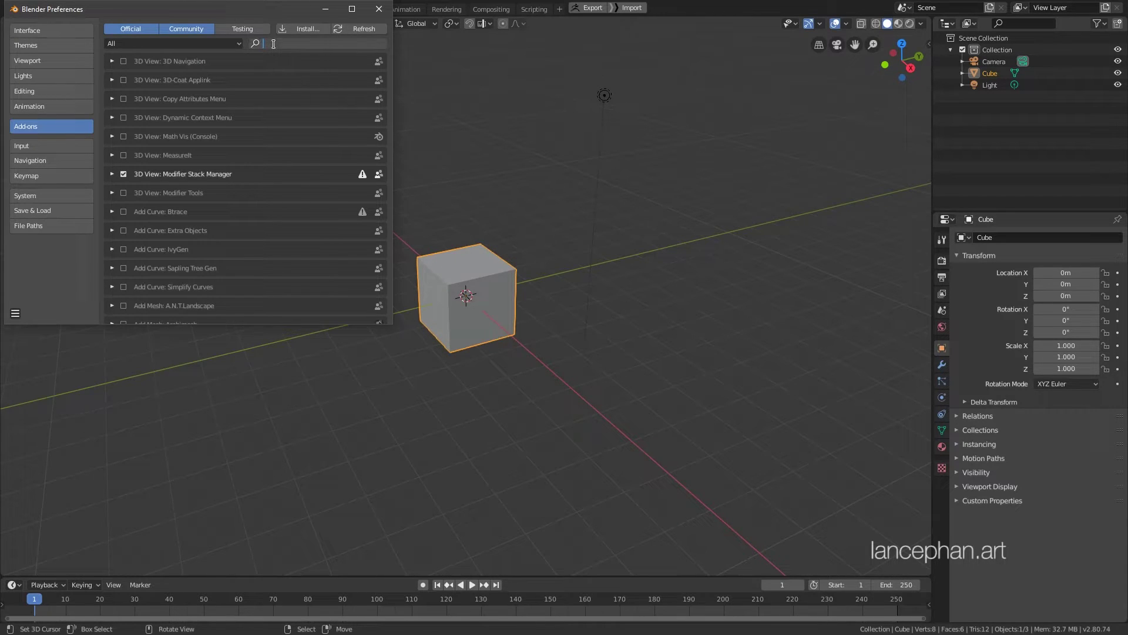
text(ode)
click(299, 152)
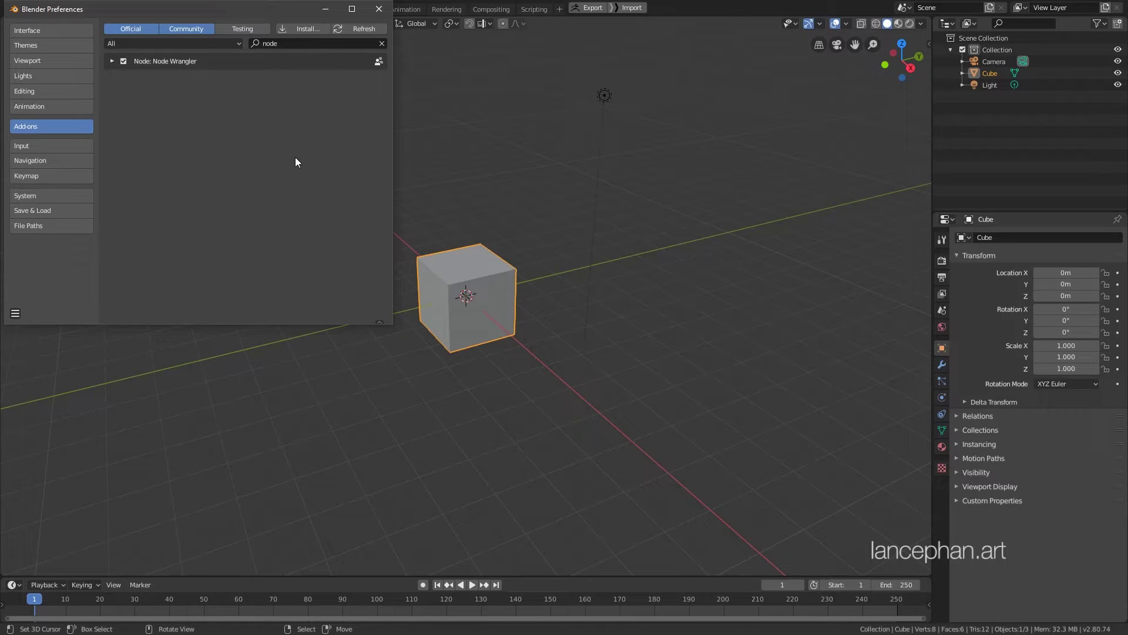
click(17, 313)
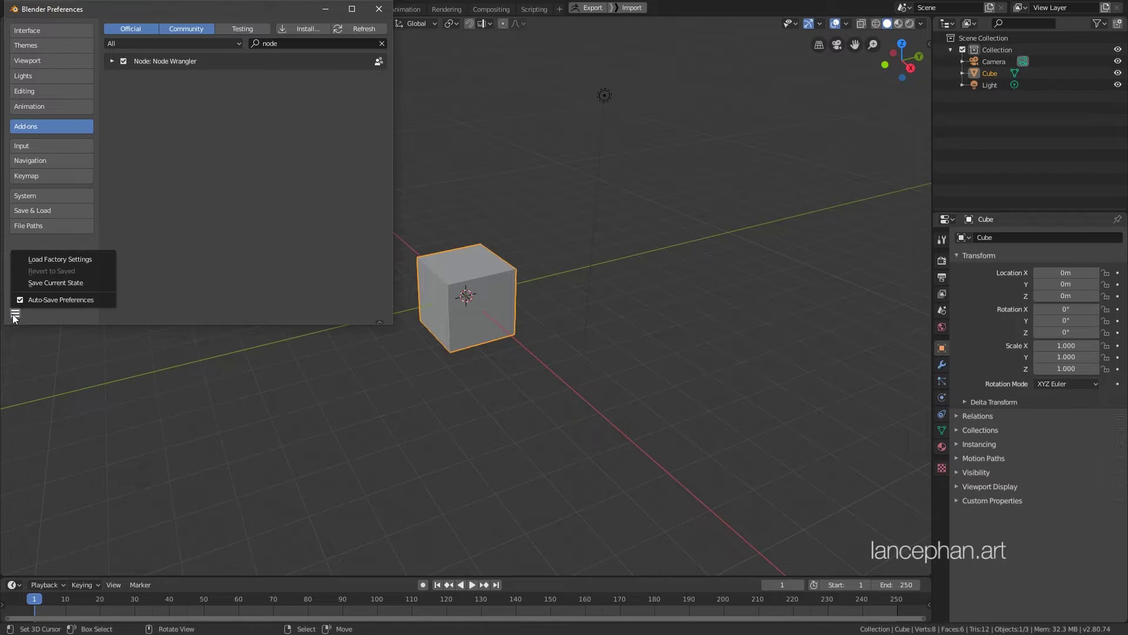
click(82, 283)
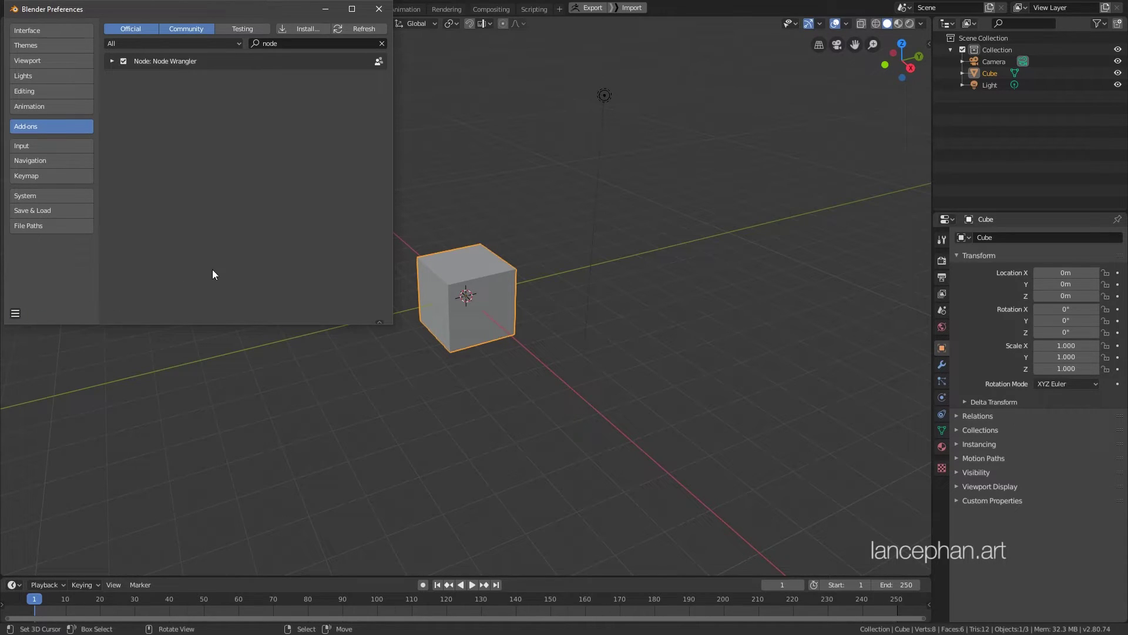
- Close Preferences and snap the 3D cursor back to the world origin
click(379, 8)
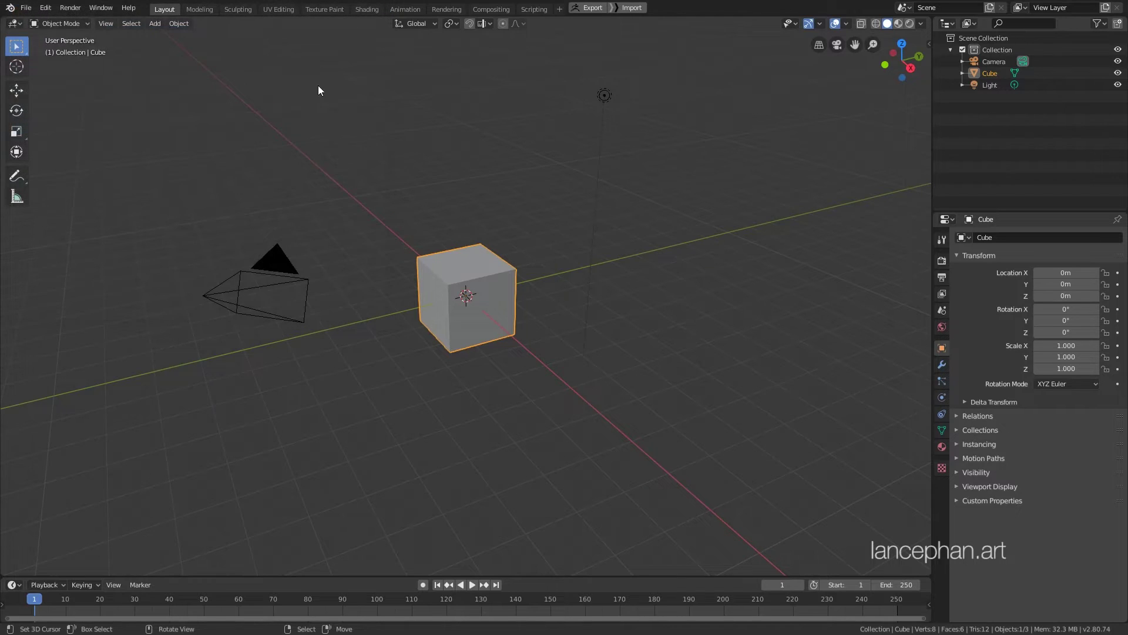
middle_drag(404, 263, 481, 252)
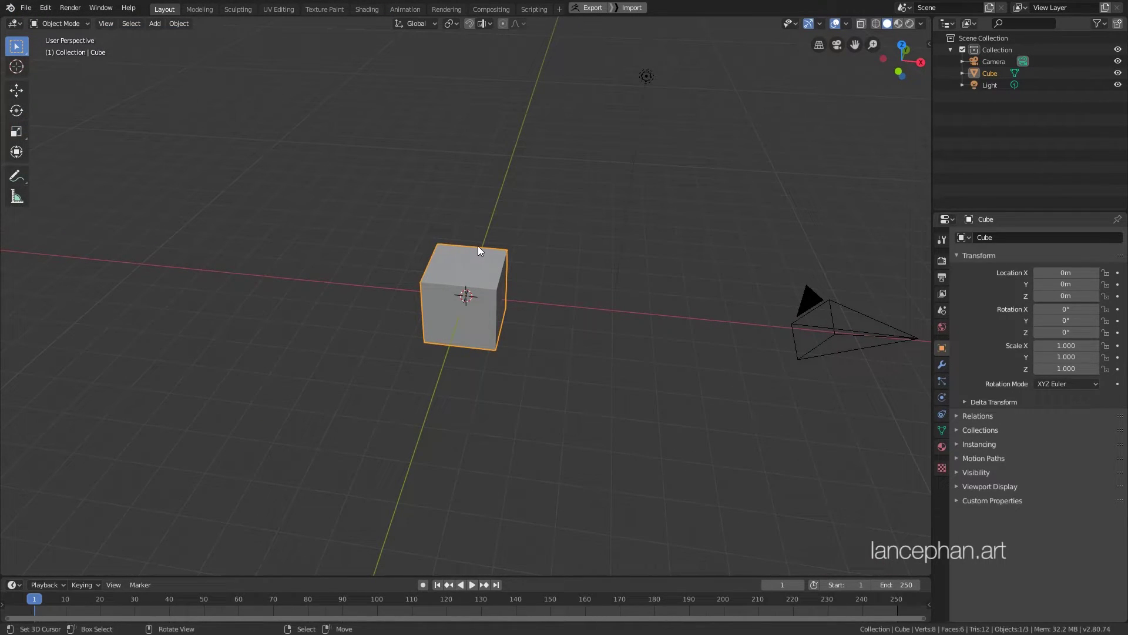
shift+middle_drag(535, 242, 569, 77)
click(557, 131)
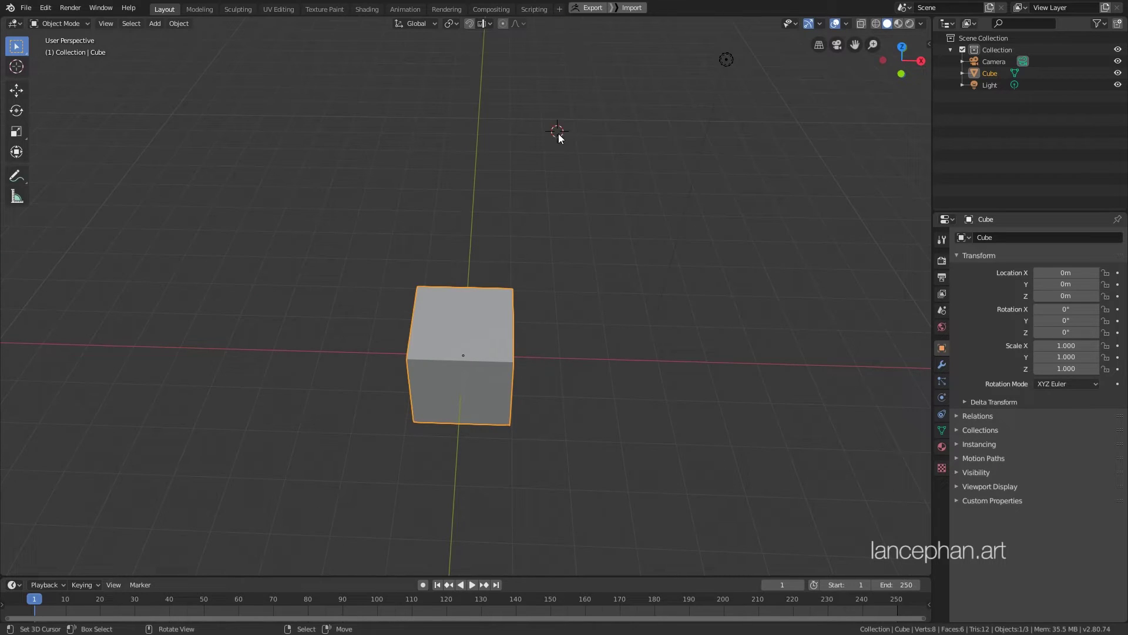
shift+middle_drag(613, 160, 618, 129)
key(shift+c)
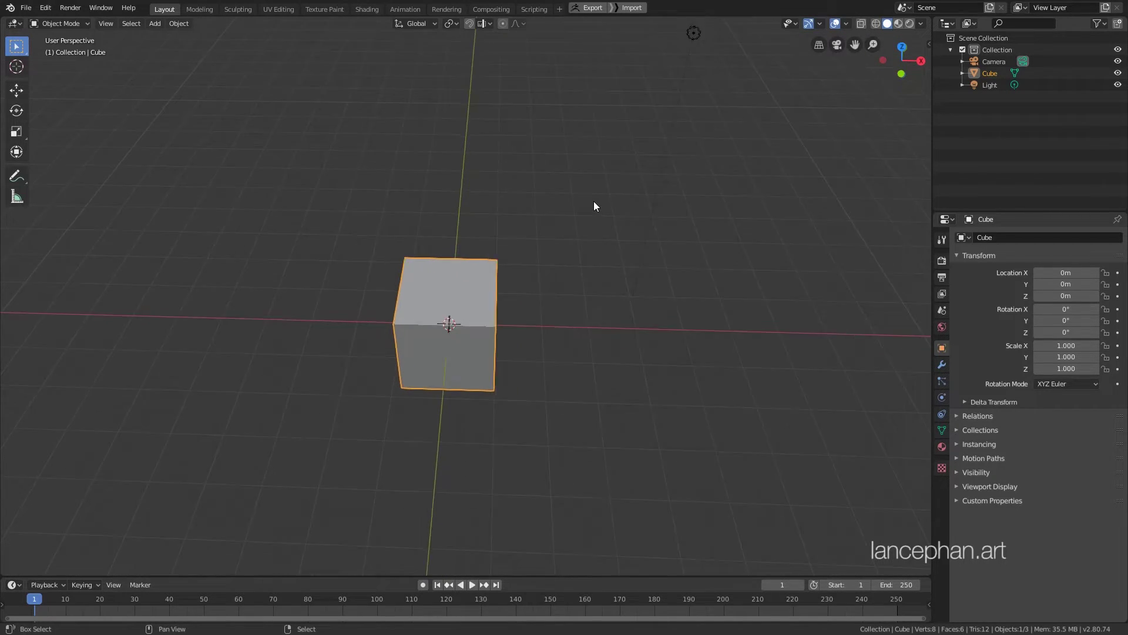
middle_drag(527, 207, 502, 194)
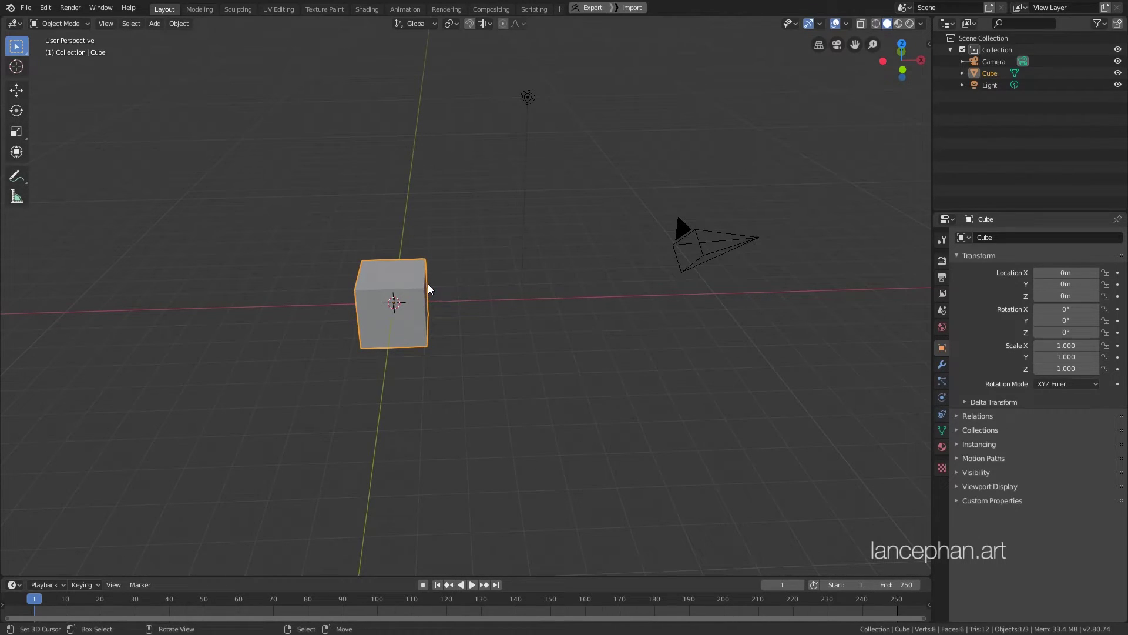
- Give the cube a level-3 subdivision so it becomes a sphere
key(ctrl+3)
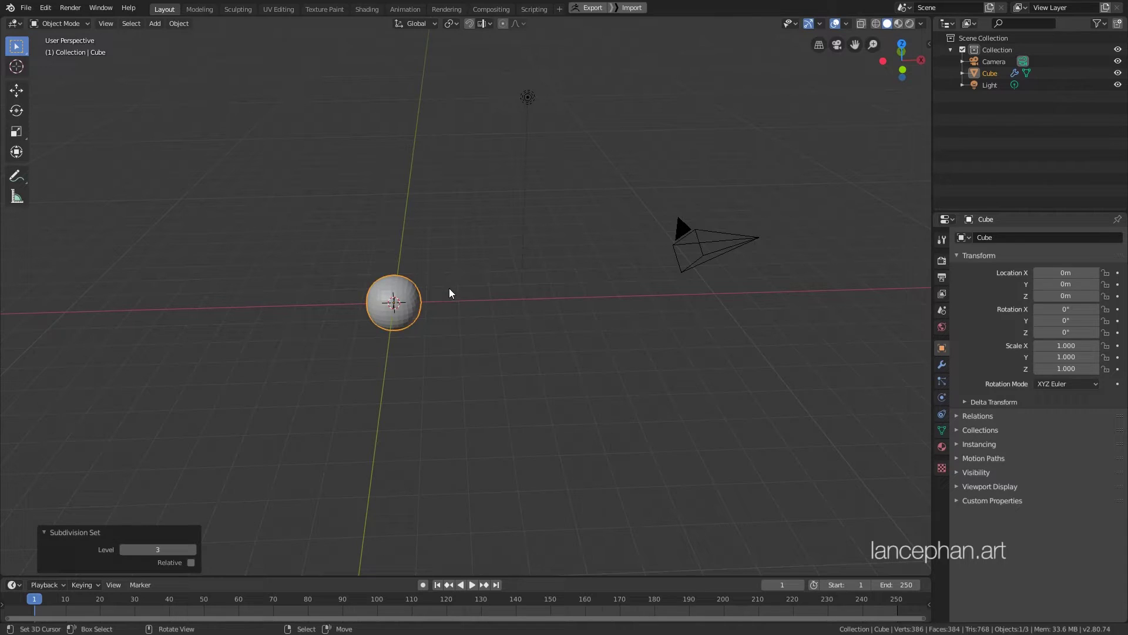
middle_drag(470, 299, 460, 286)
scroll(459, 287, up, 5)
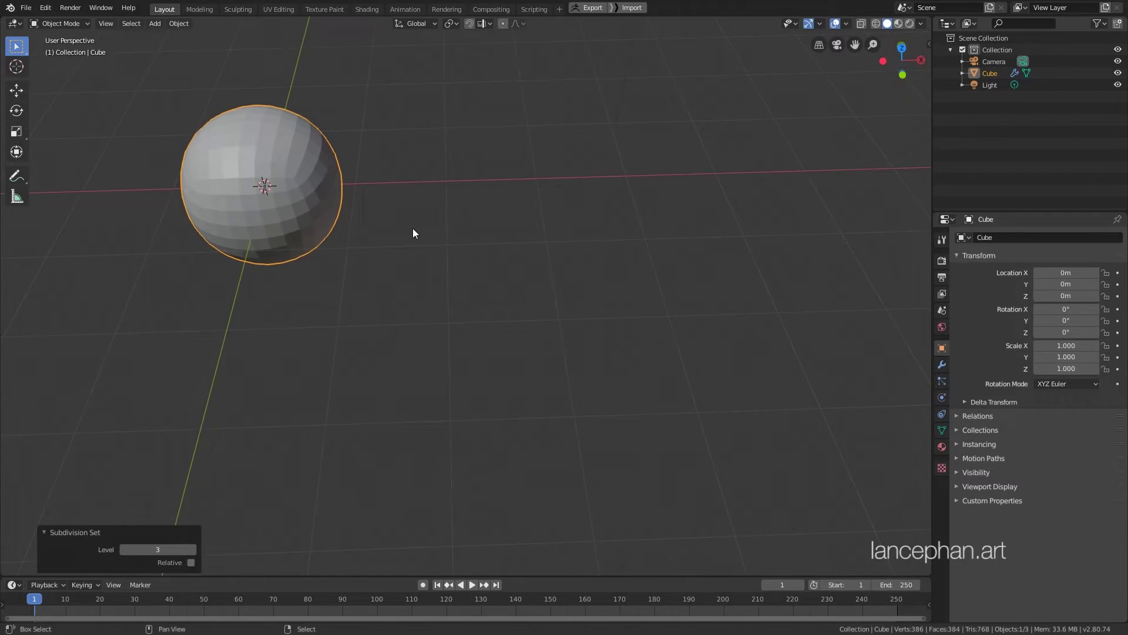
shift+middle_drag(413, 231, 535, 398)
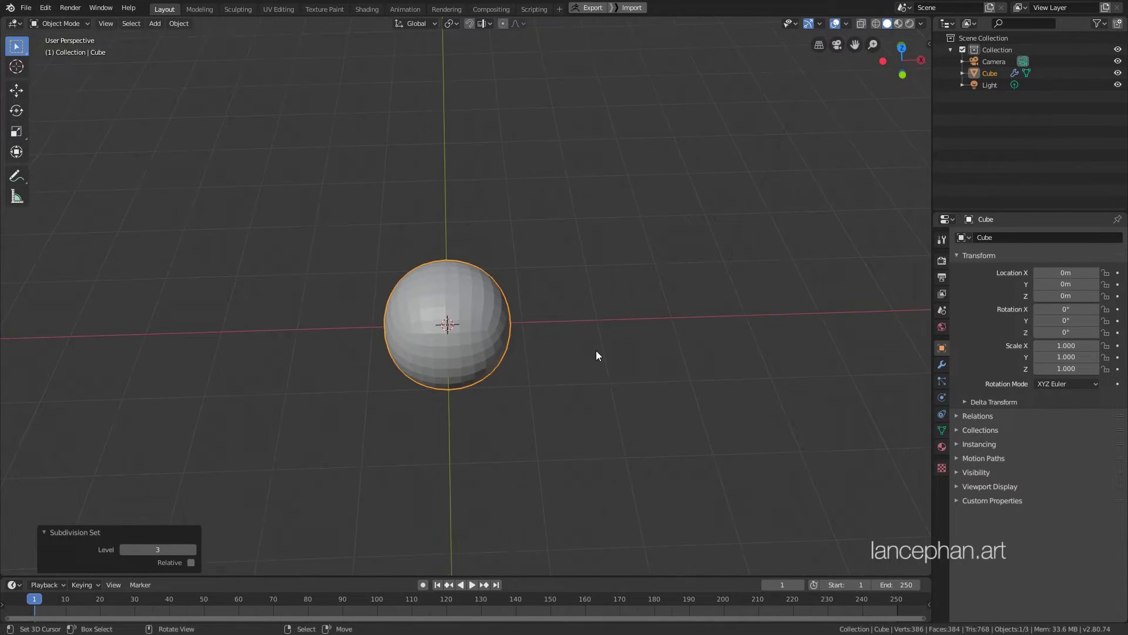
- Move the sphere along the X axis to -4.06 m
key(g)
key(x)
click(290, 346)
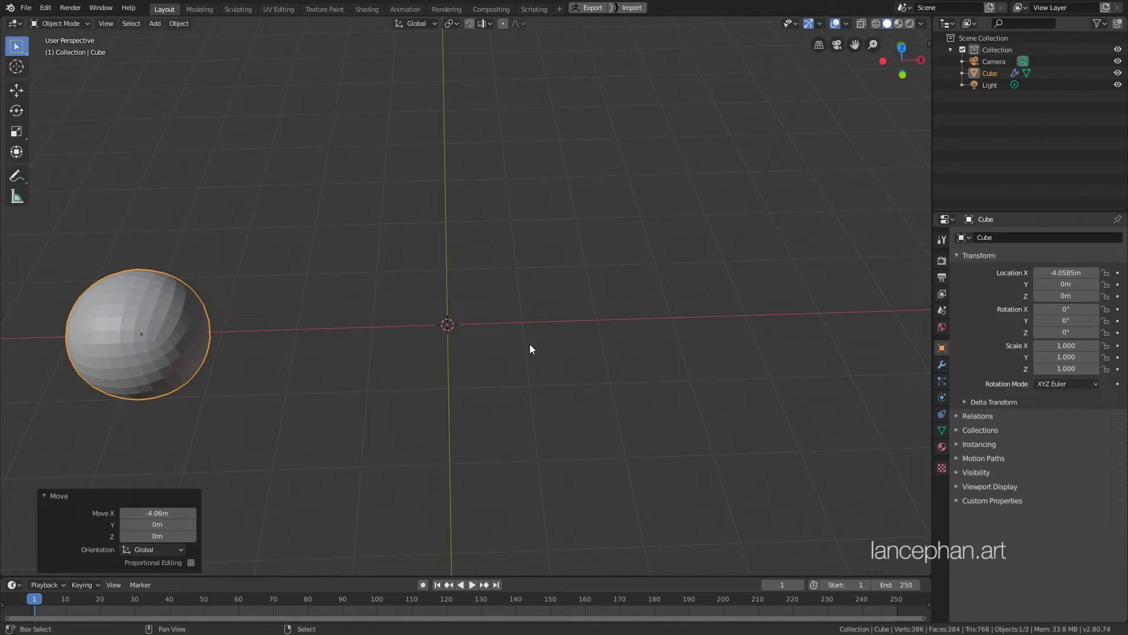
shift+middle_drag(531, 345, 528, 380)
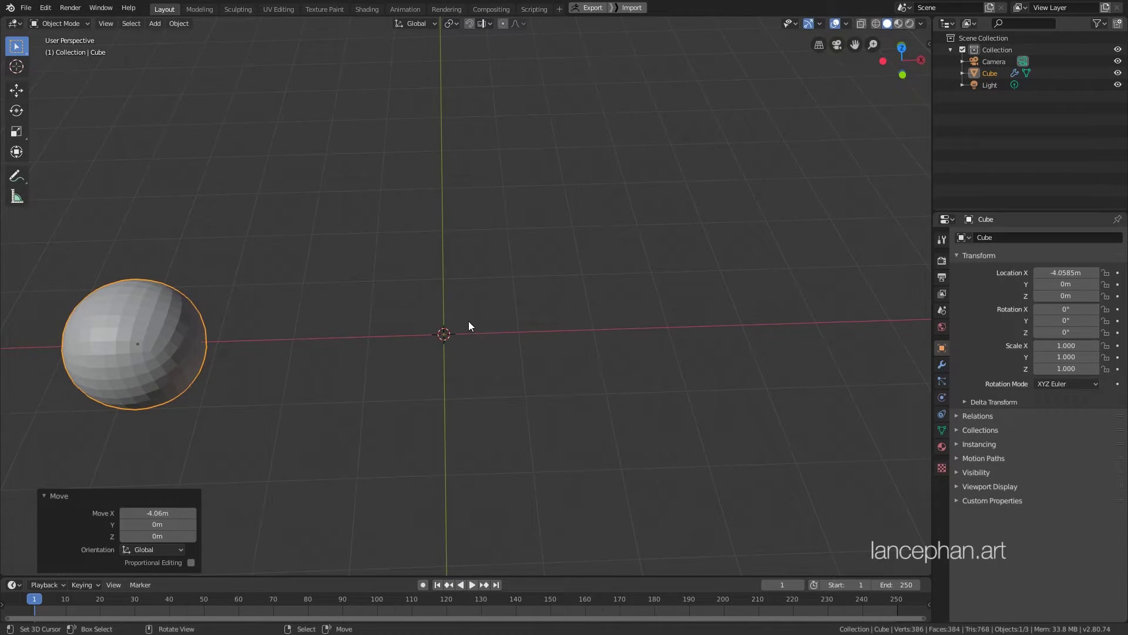
middle_drag(493, 312, 487, 291)
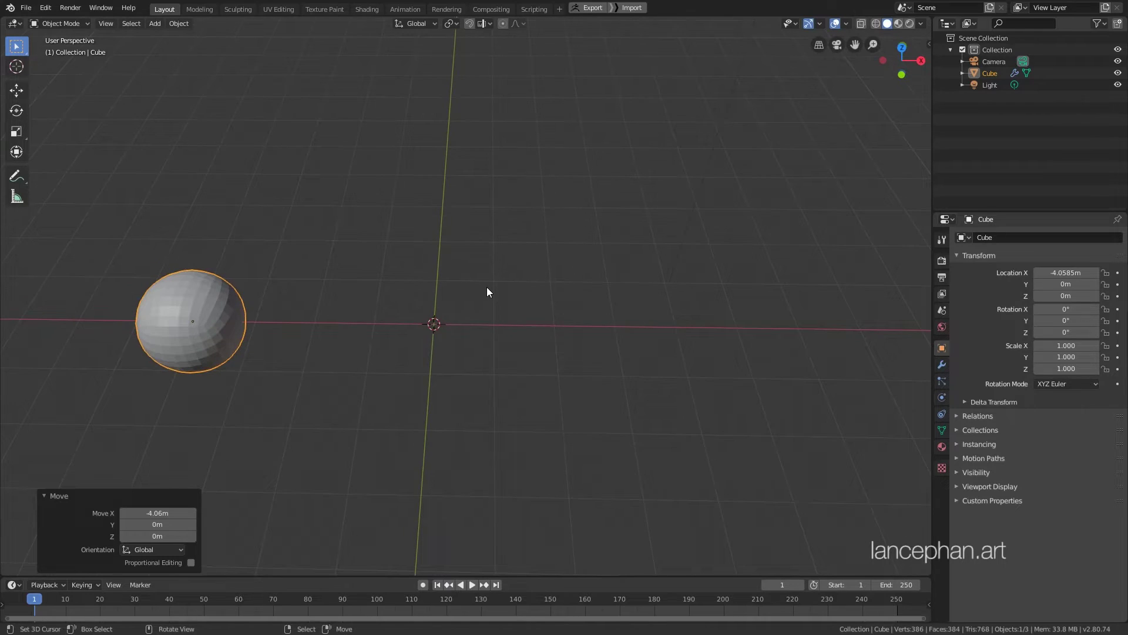
- Add a torus at the origin and thicken it to a Minor Radius of 0.46 m
key(shift+a)
mouse_move(474, 286)
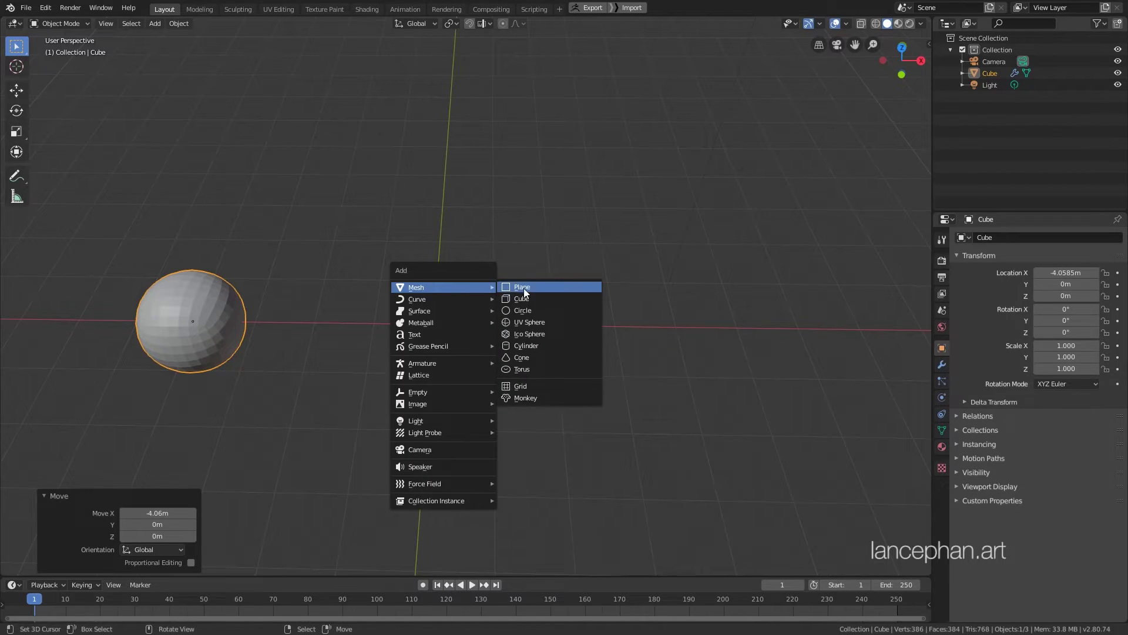
click(534, 369)
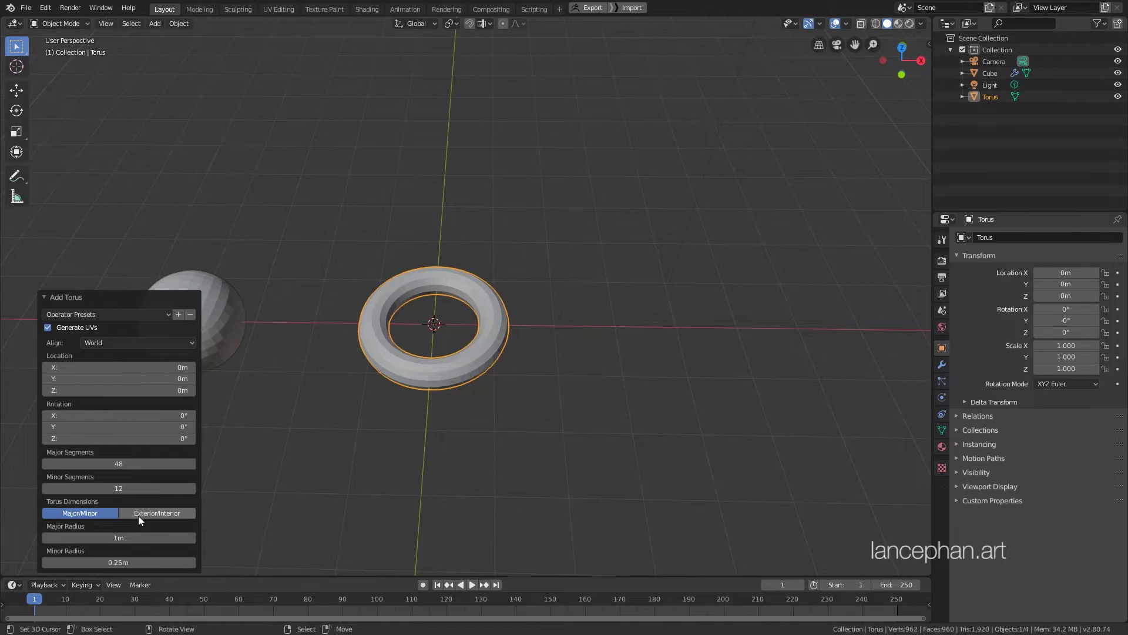
drag(131, 562, 155, 562)
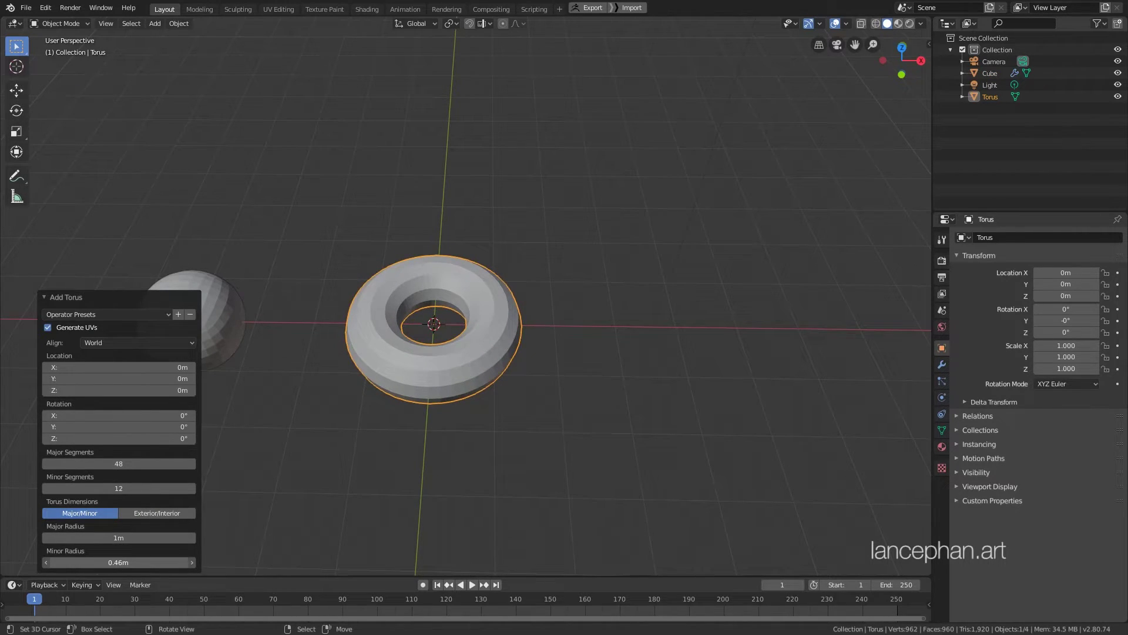
middle_drag(569, 345, 569, 351)
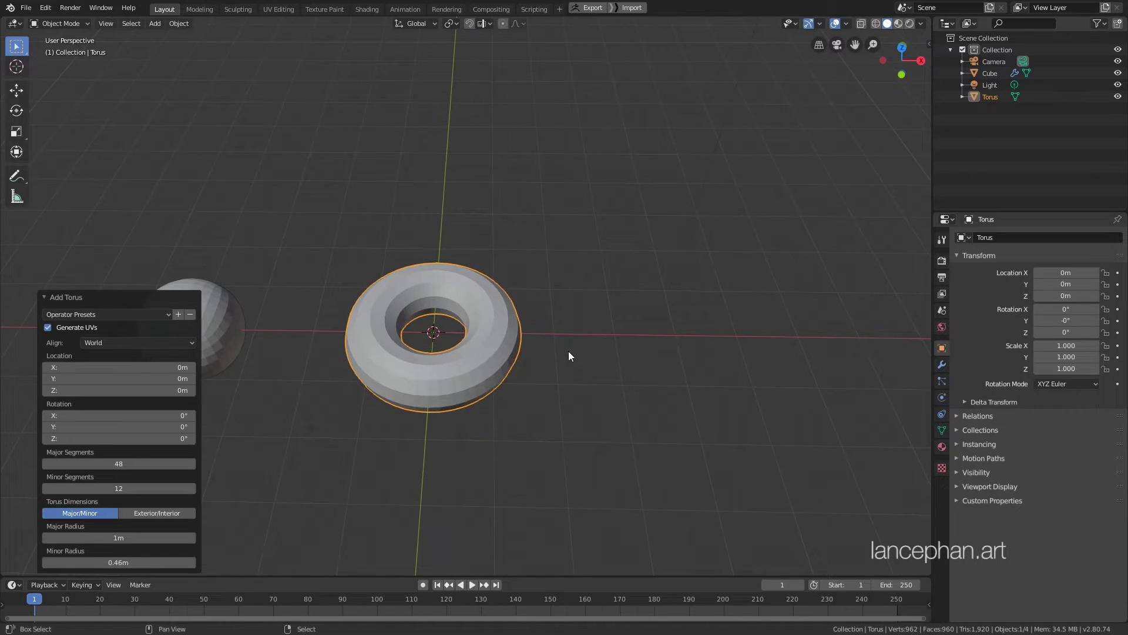
- Add a monkey head, move it along X to 3.87 m, and apply level-2 subdivision
key(shift+a)
mouse_move(569, 351)
click(629, 463)
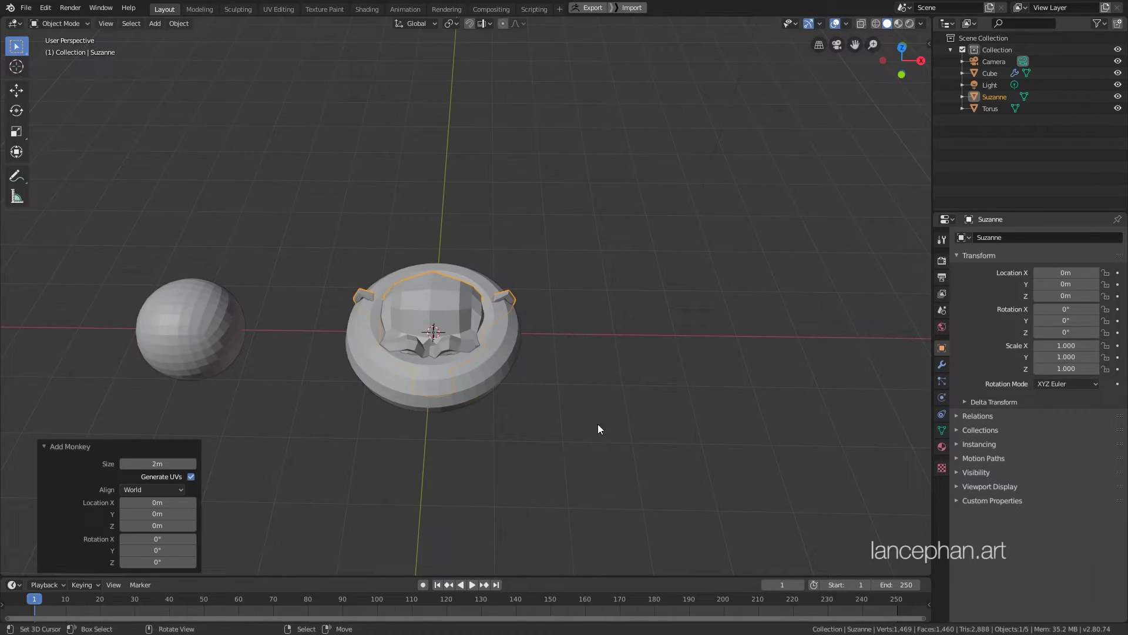
middle_drag(457, 328, 448, 361)
key(g)
key(x)
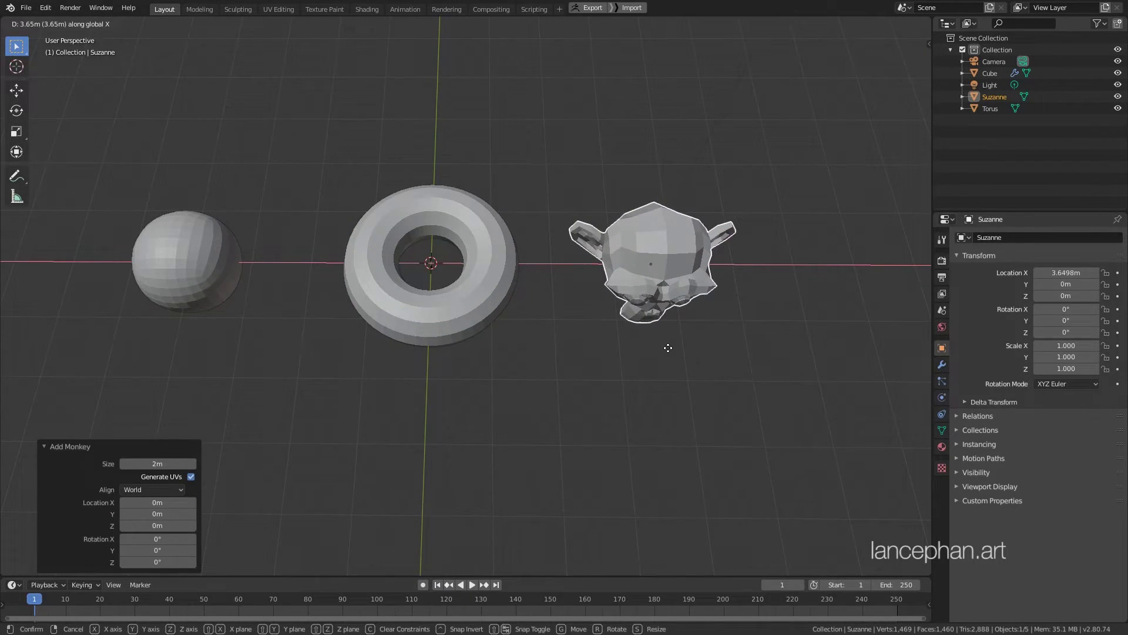
click(673, 348)
middle_drag(673, 348, 506, 367)
key(ctrl+2)
- Select the torus, then add the sphere to the selection as the active object
click(379, 386)
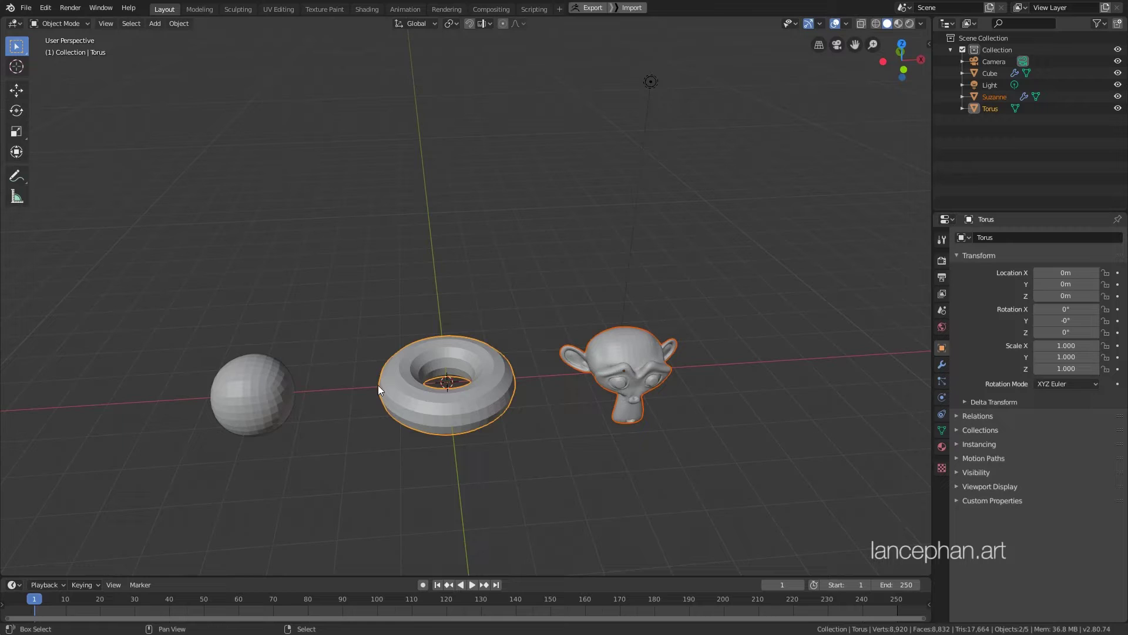
shift+click(290, 395)
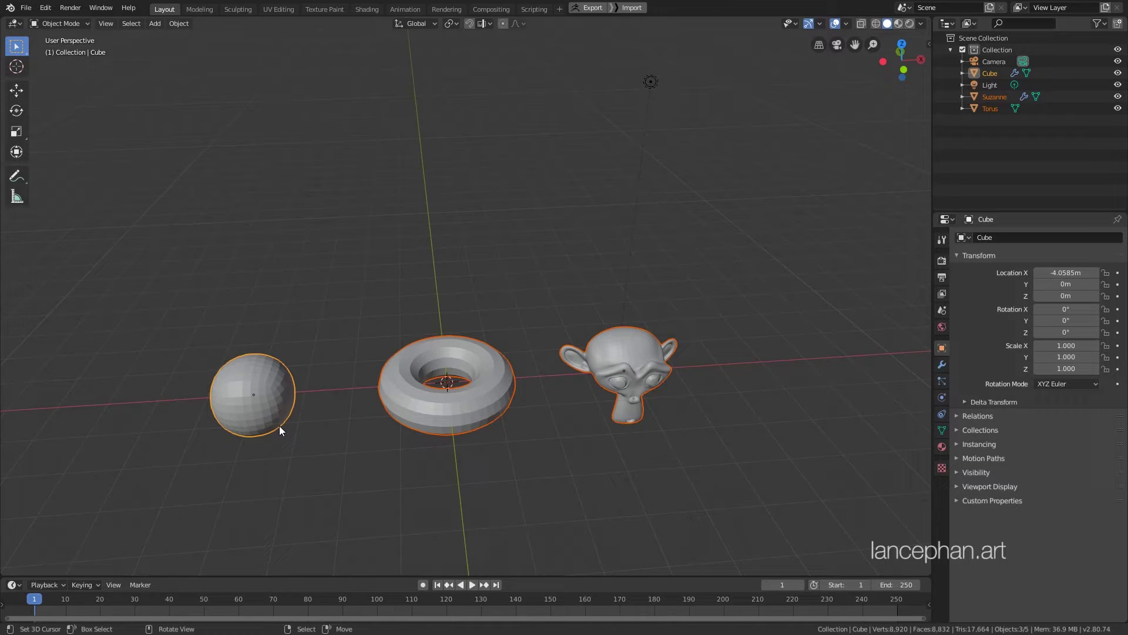
middle_drag(280, 426, 291, 429)
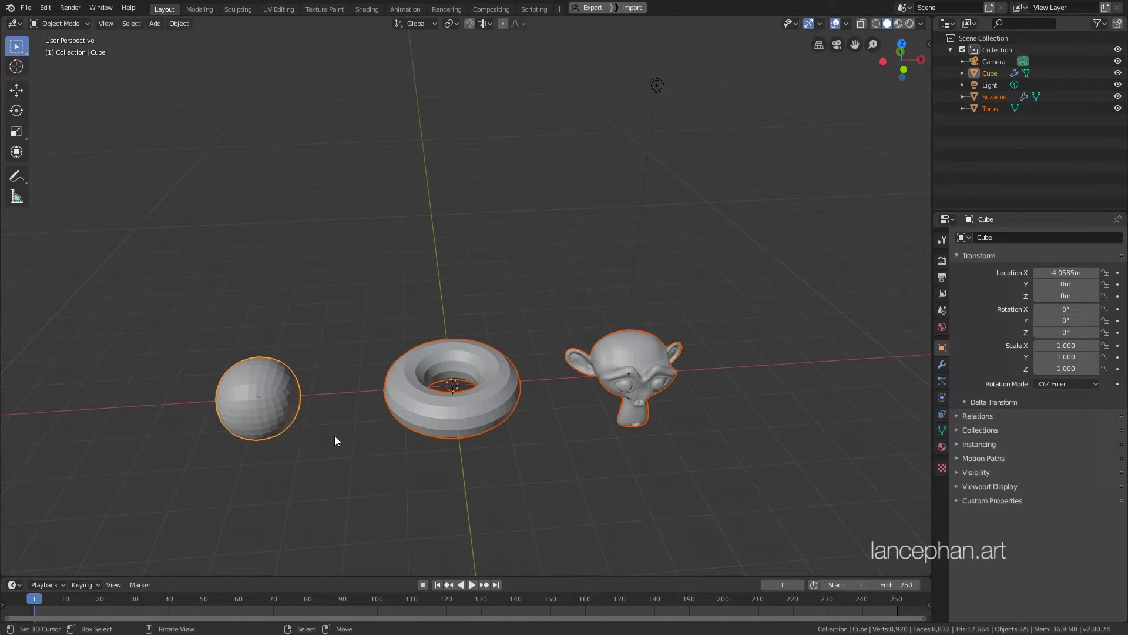
- Link the sphere's material to the other selected objects with Ctrl+L
middle_drag(334, 436, 358, 440)
key(ctrl+l)
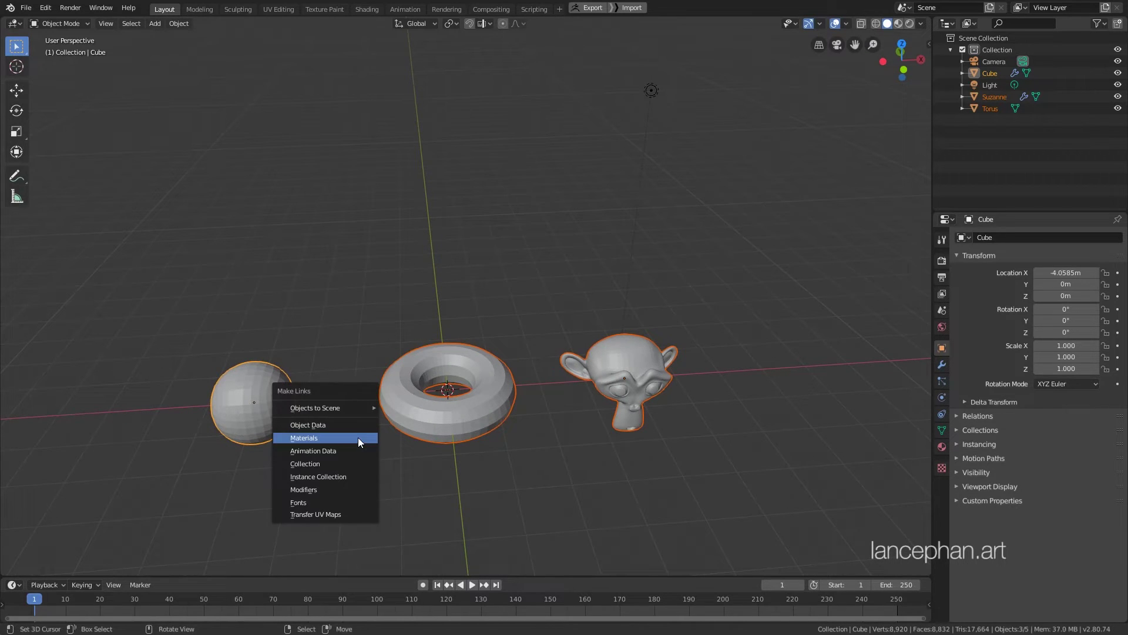
click(359, 437)
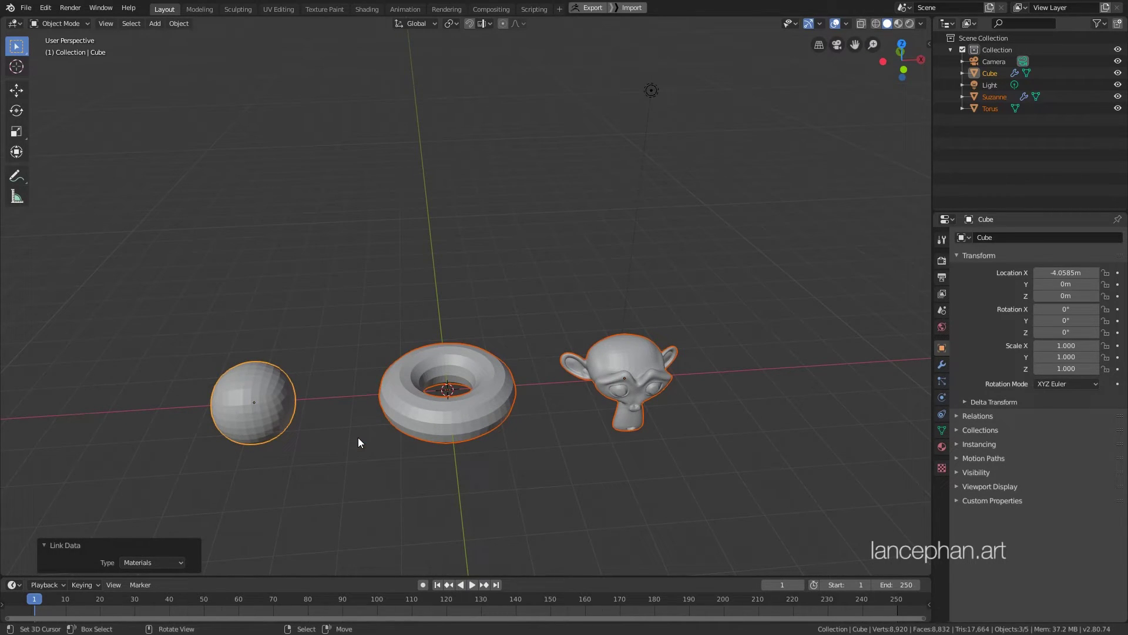
click(942, 447)
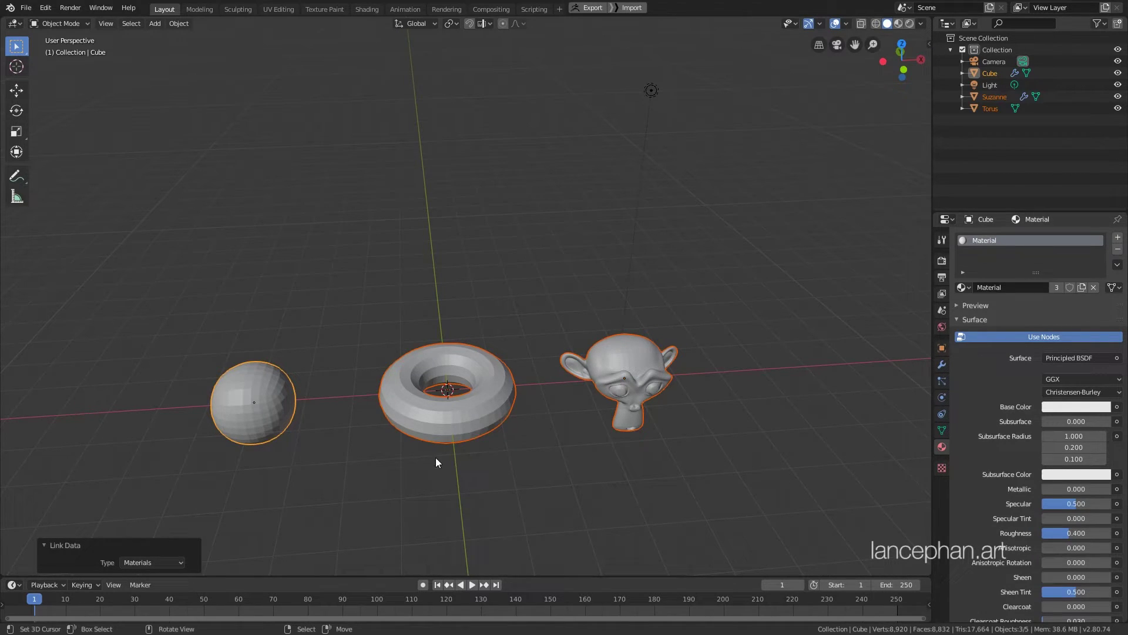
- Apply Shade Smooth to the sphere, torus and monkey head
middle_drag(436, 457, 508, 399)
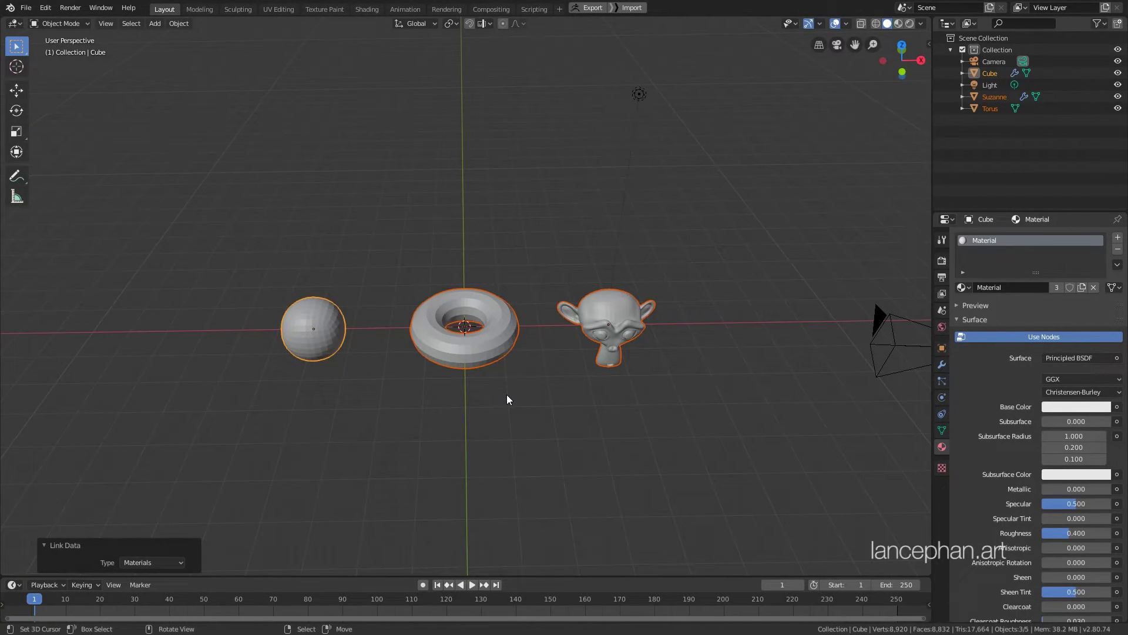
right_click(507, 396)
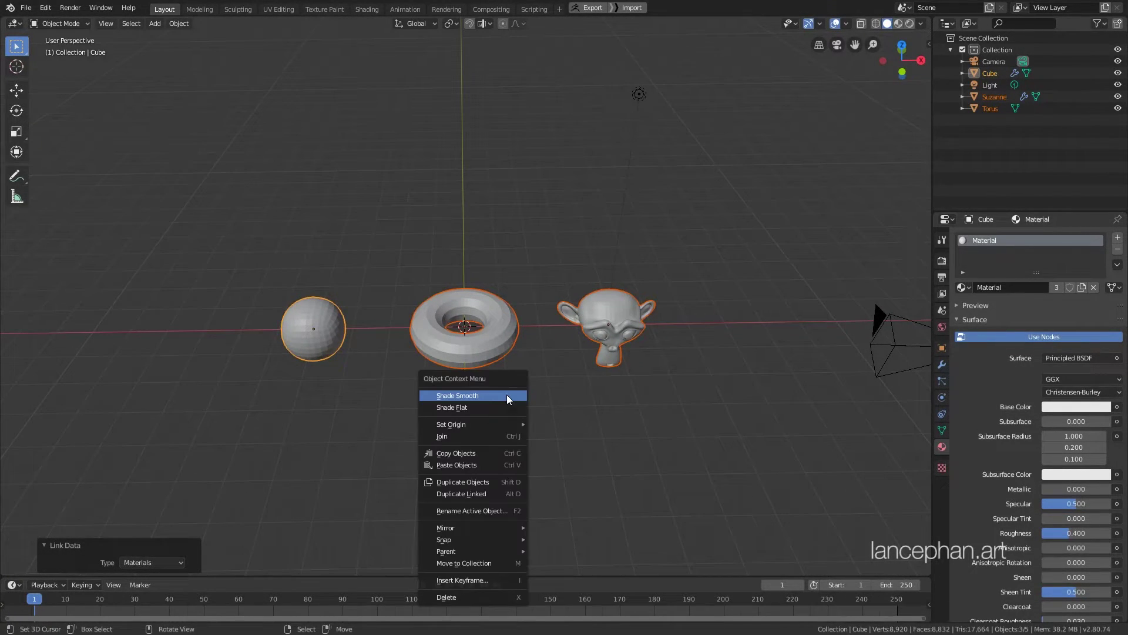
click(456, 396)
mouse_move(485, 373)
middle_down()
mouse_move(533, 352)
mouse_move(491, 375)
middle_up()
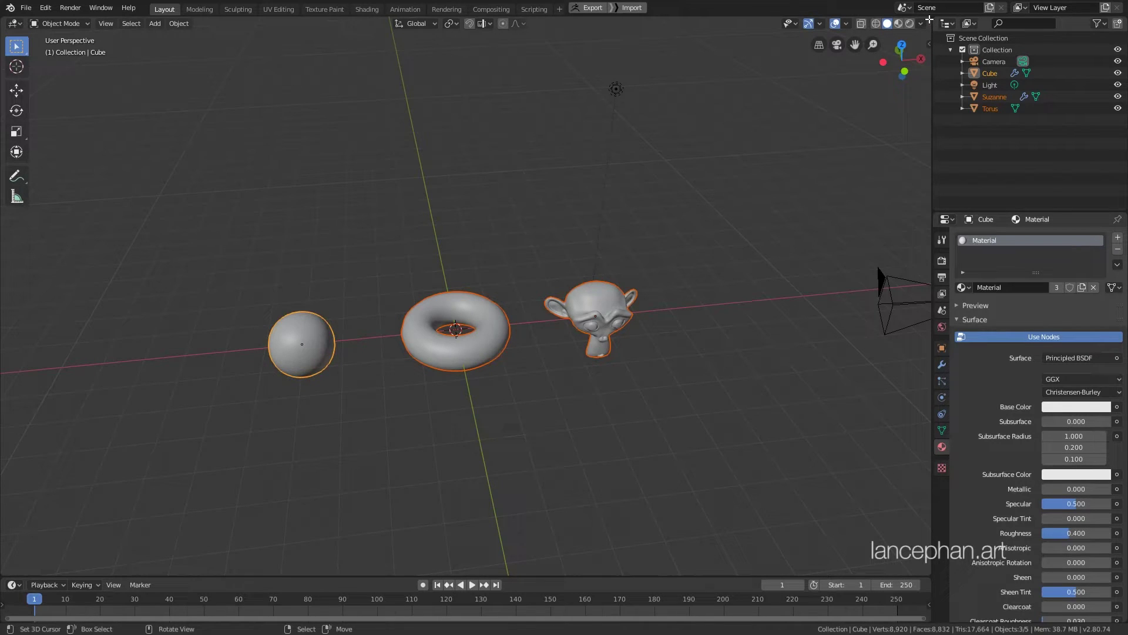
- Split the viewport and turn the right area into a Shader Editor framing the material nodes
drag(929, 19, 255, 197)
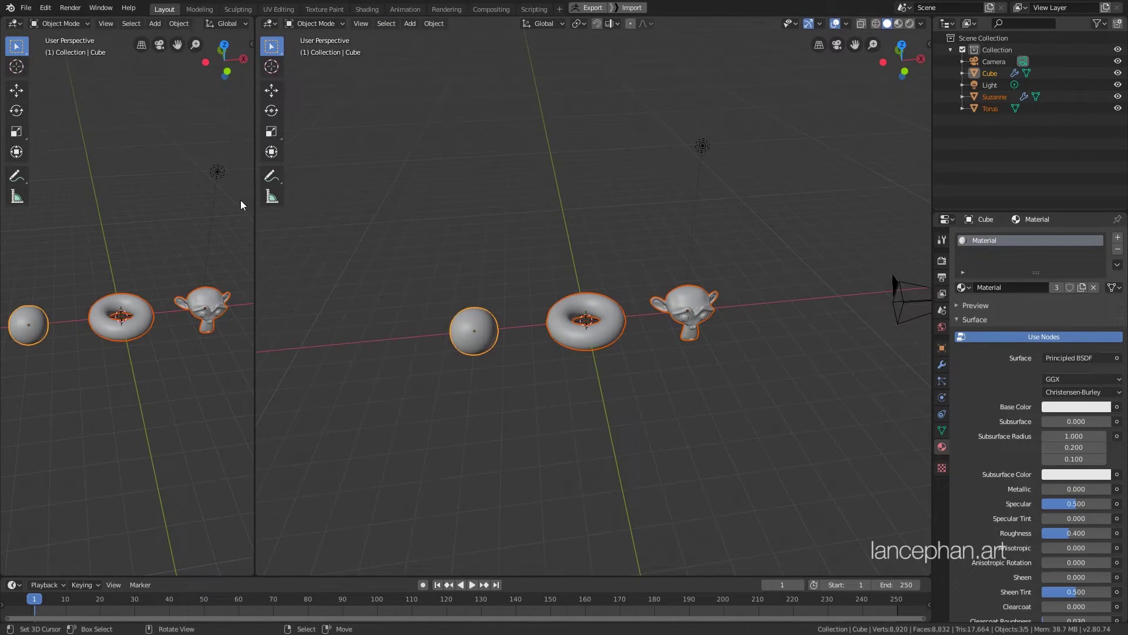
middle_drag(176, 209, 195, 204)
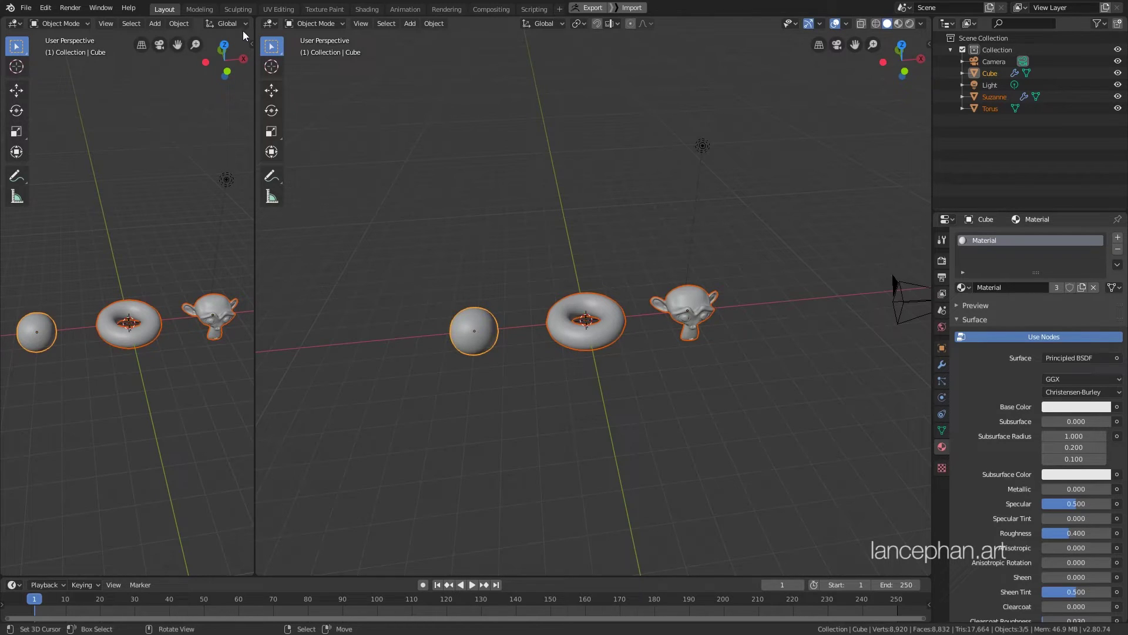
click(269, 25)
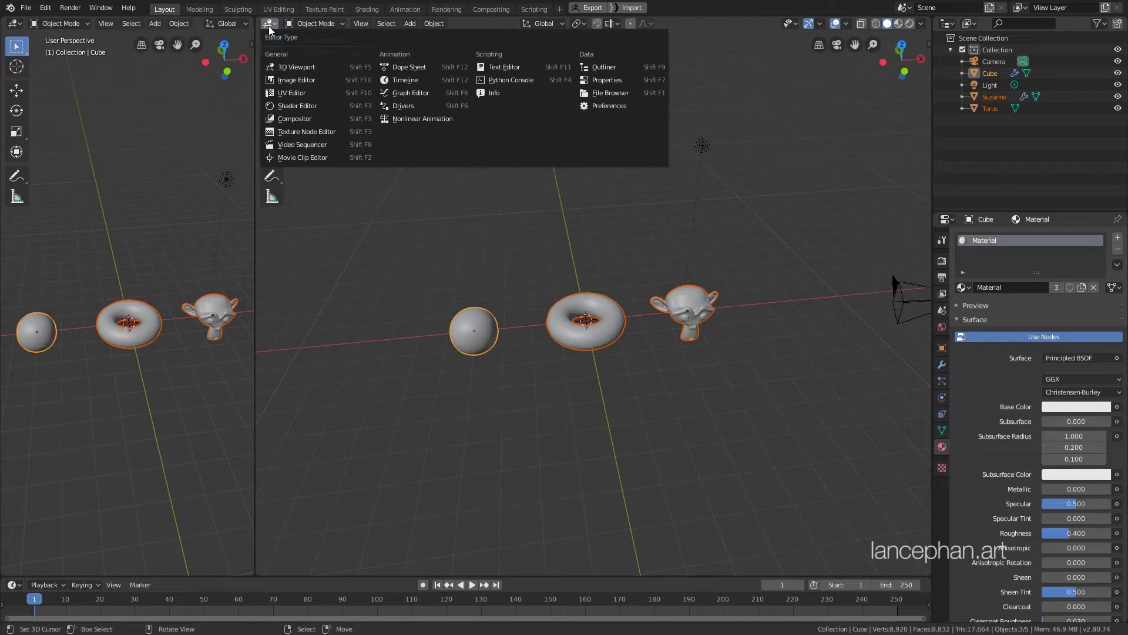
click(304, 104)
key(Home)
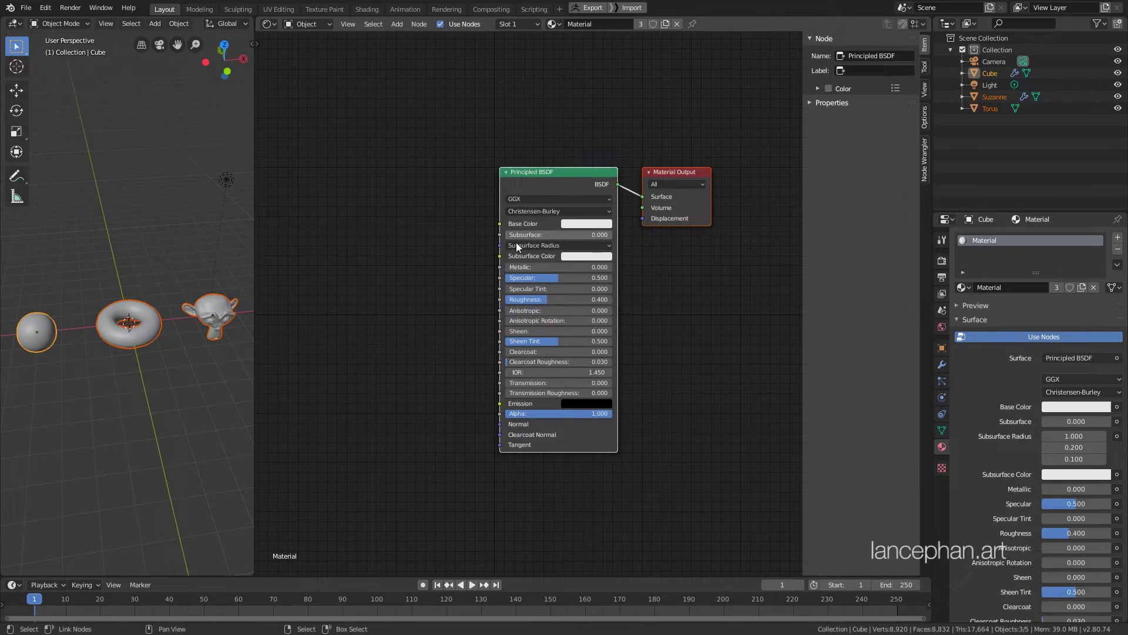
- Switch the left 3D view to Look Dev shading
middle_drag(152, 237, 139, 240)
key(z)
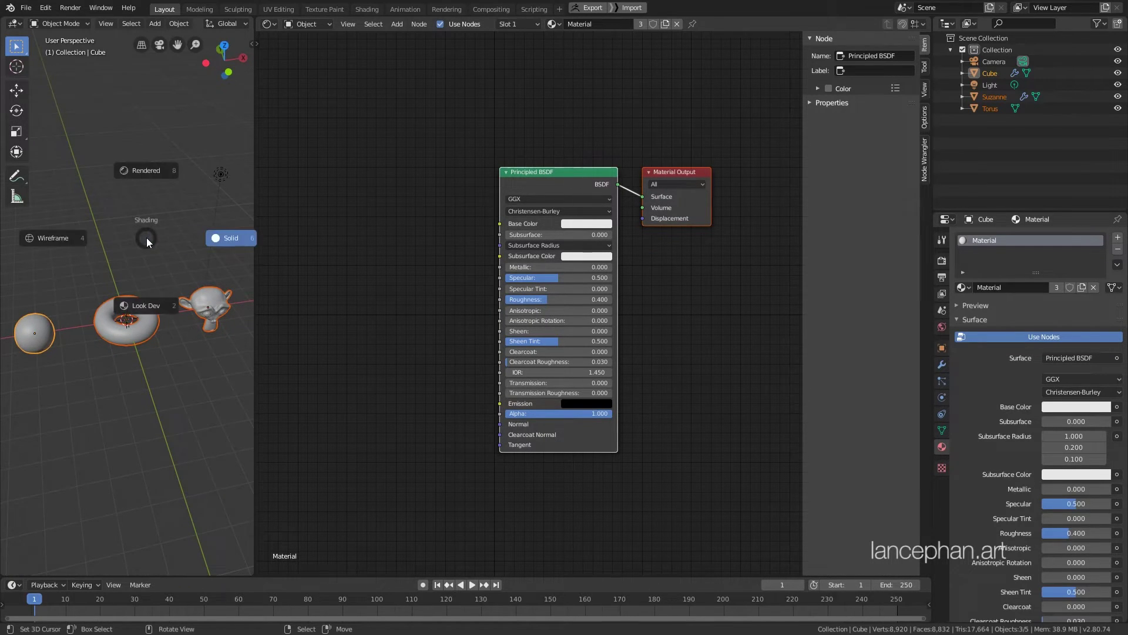
click(145, 307)
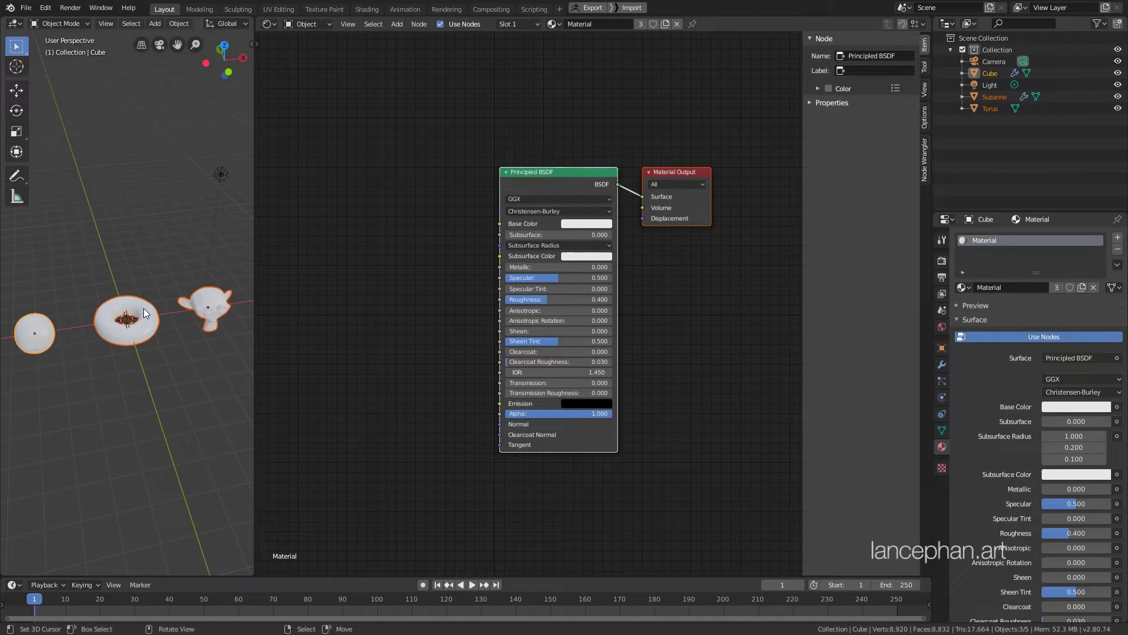
middle_drag(143, 307, 156, 285)
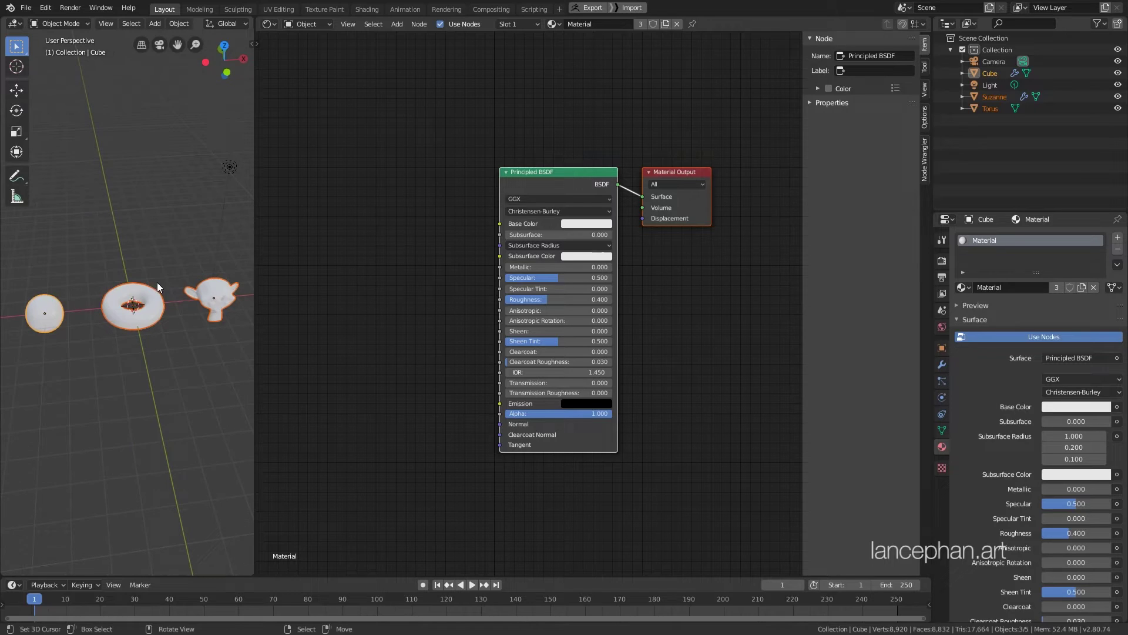
- Hide the navigation gizmos and bring up the Viewport Shading HDRI choices
middle_drag(229, 25, 50, 29)
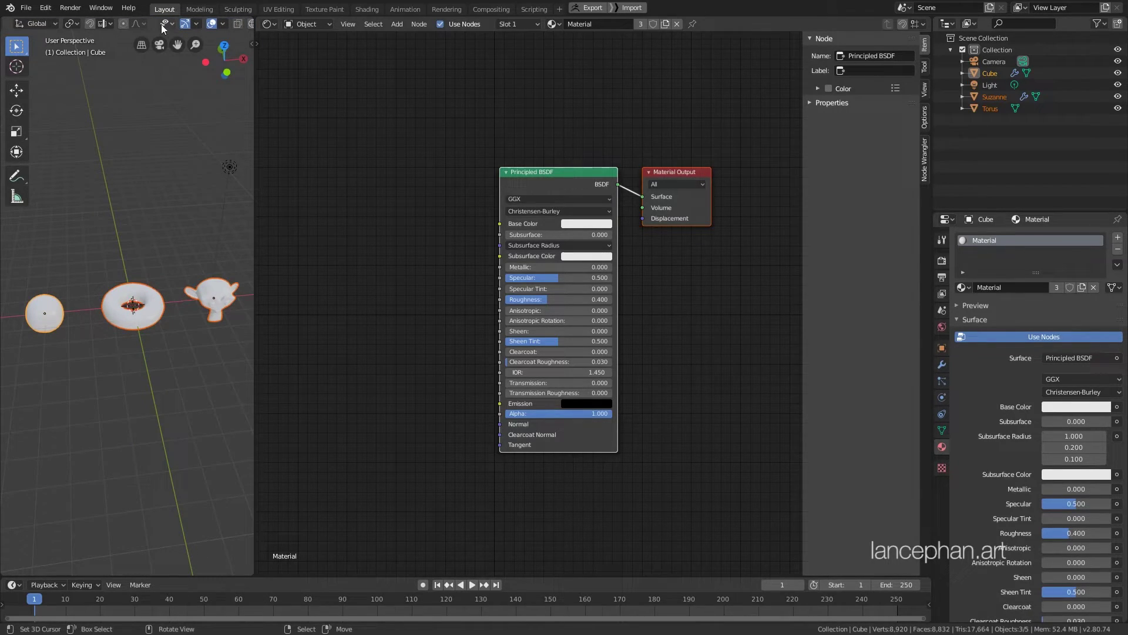
middle_drag(165, 29, 99, 28)
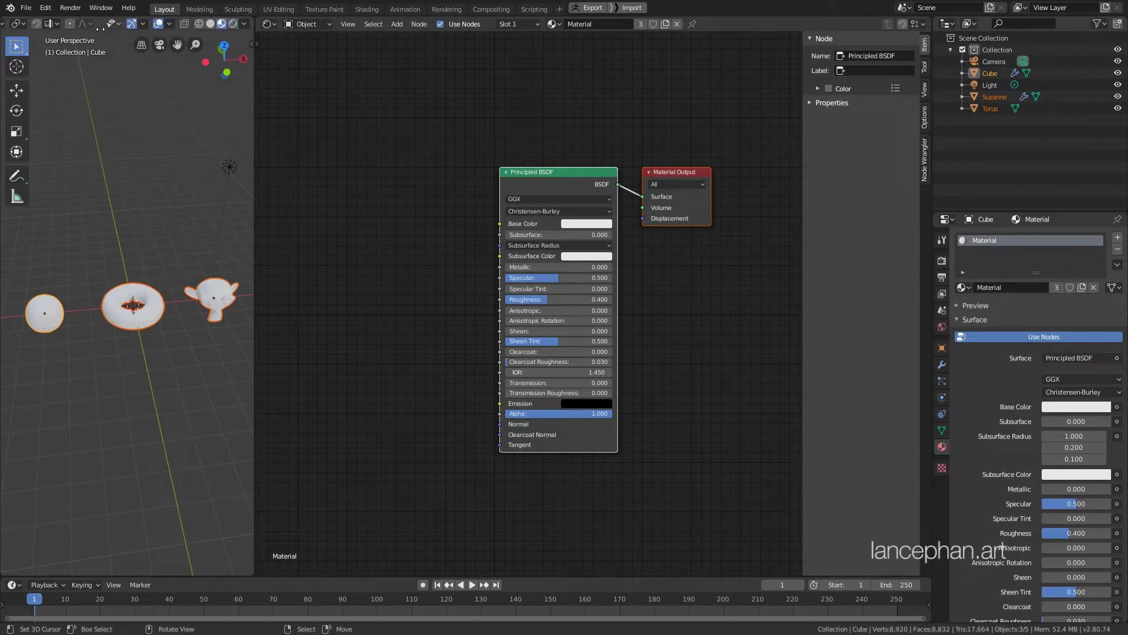
click(132, 23)
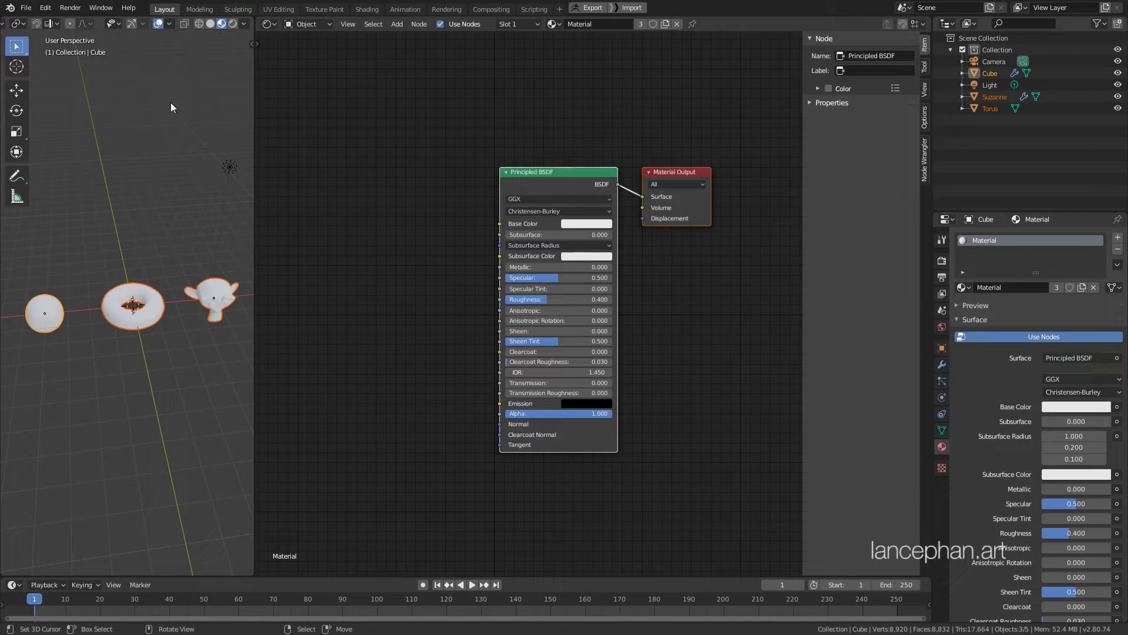
middle_drag(171, 103, 169, 103)
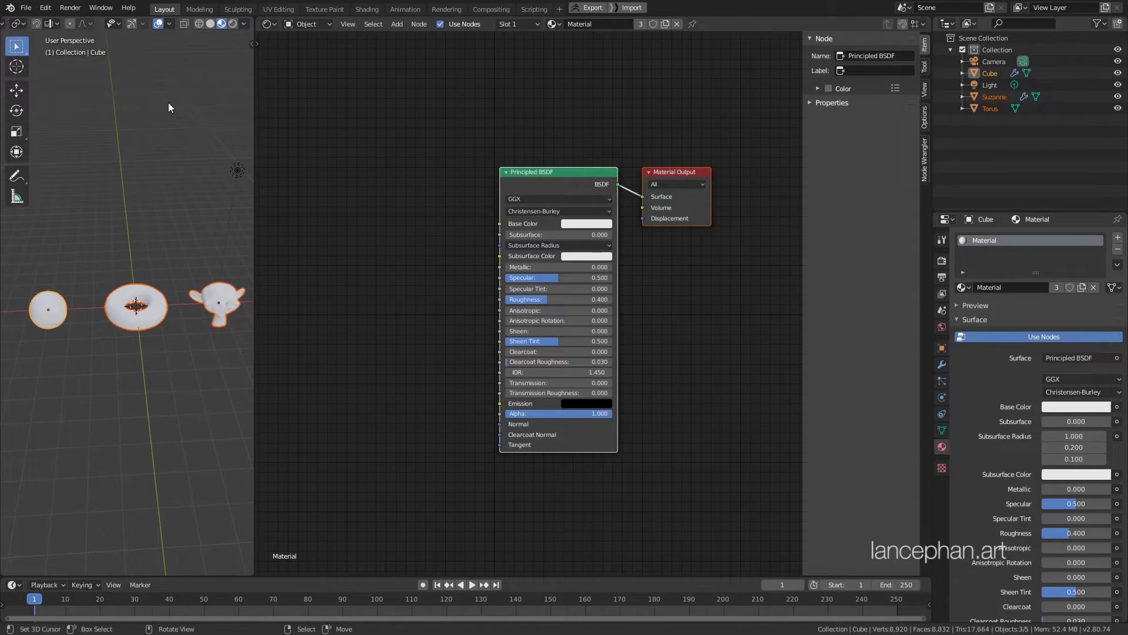
click(245, 24)
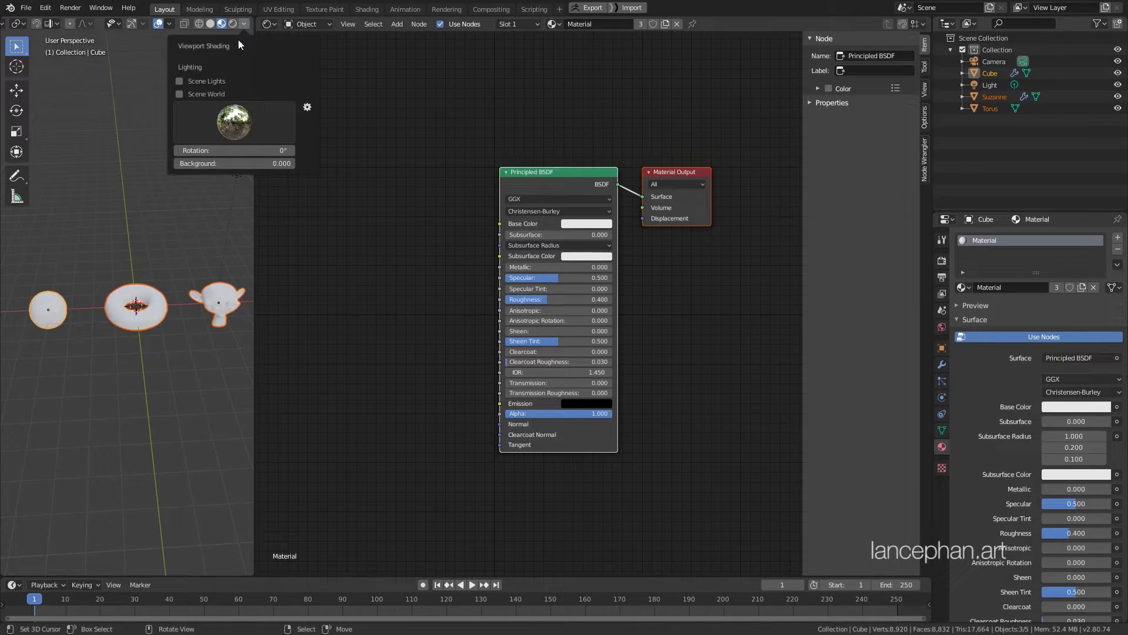
click(240, 127)
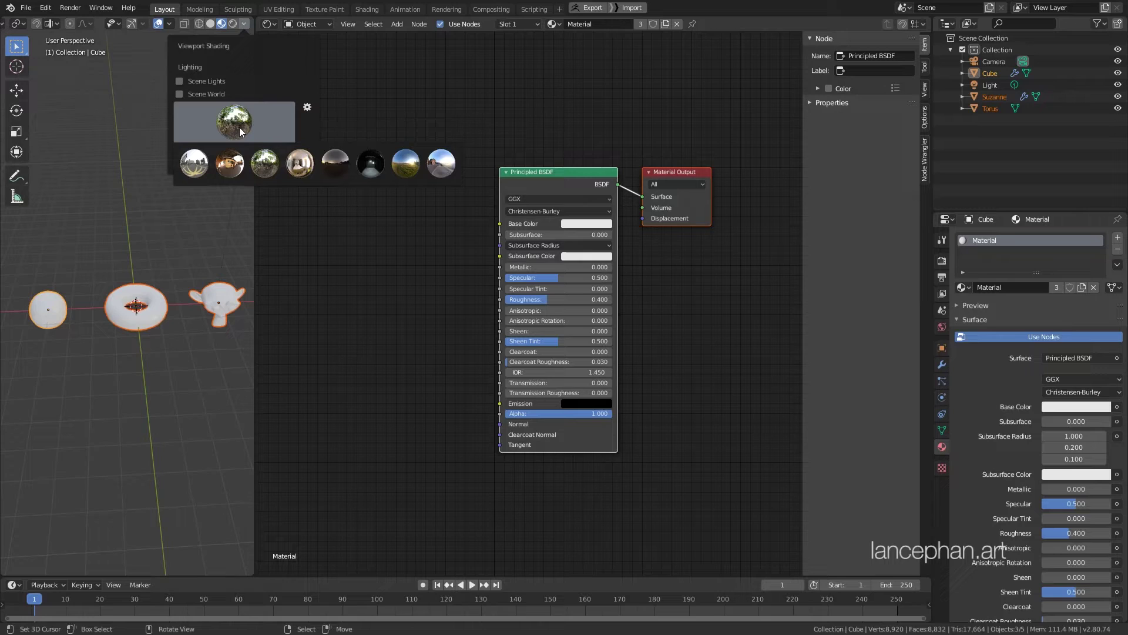
- Try the interior HDRI, then light the Look Dev preview with the street HDRI
click(299, 163)
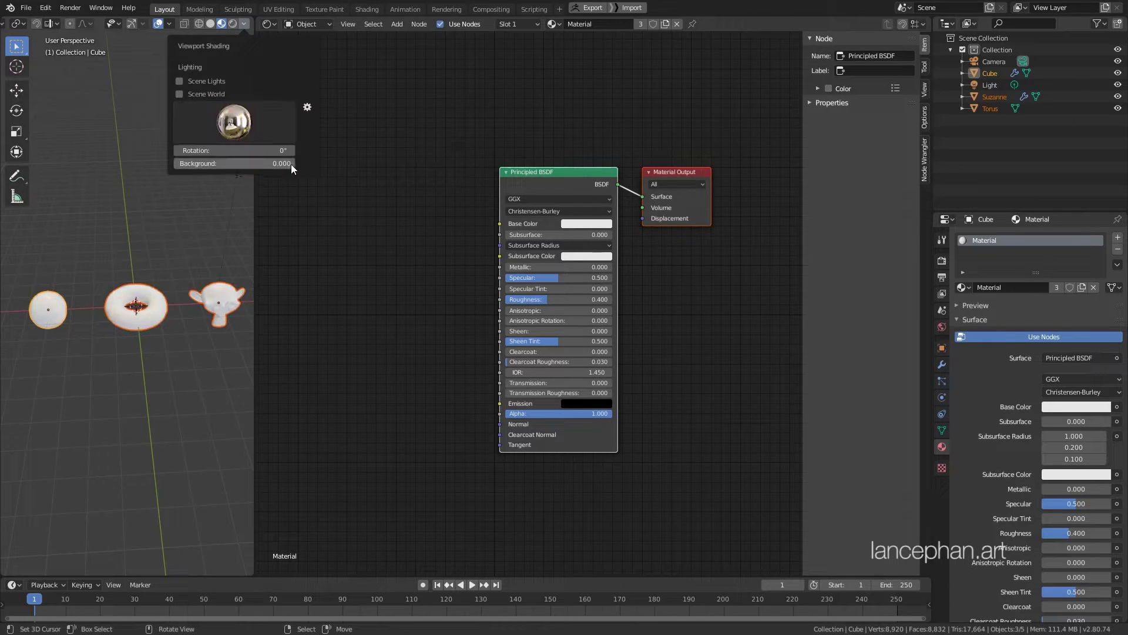
click(239, 121)
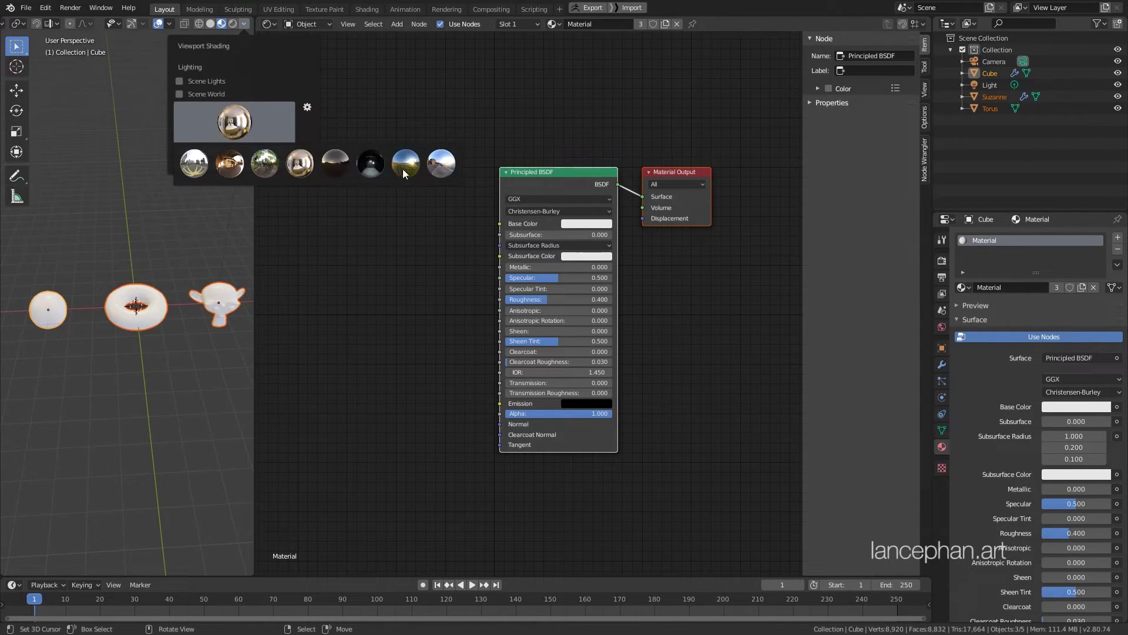
click(435, 168)
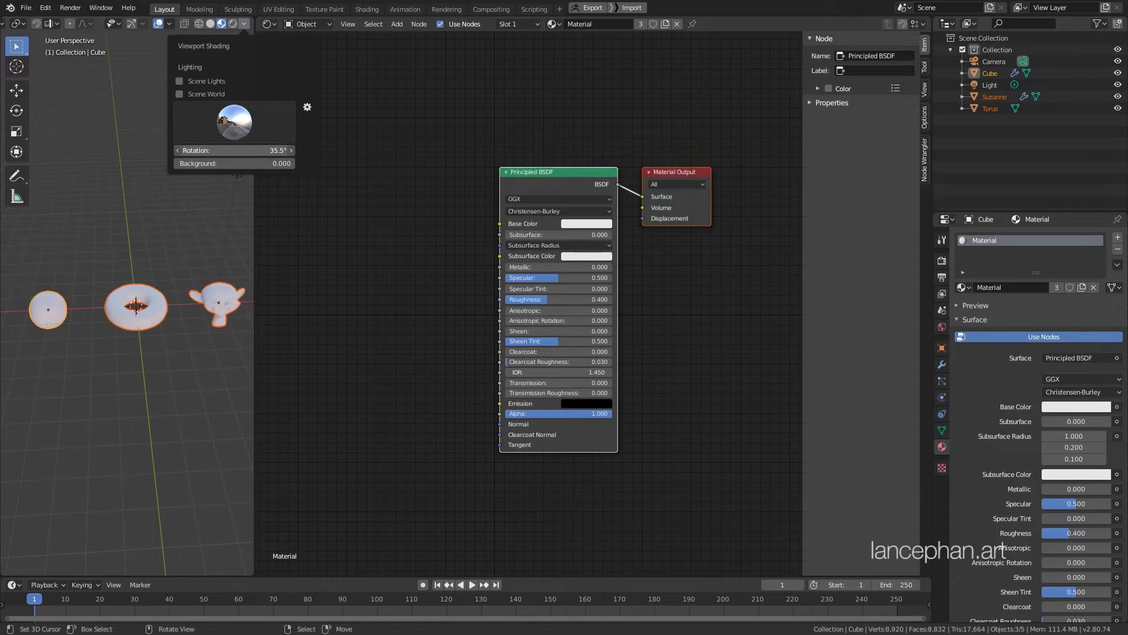
middle_drag(141, 276, 159, 273)
scroll(151, 298, up, 3)
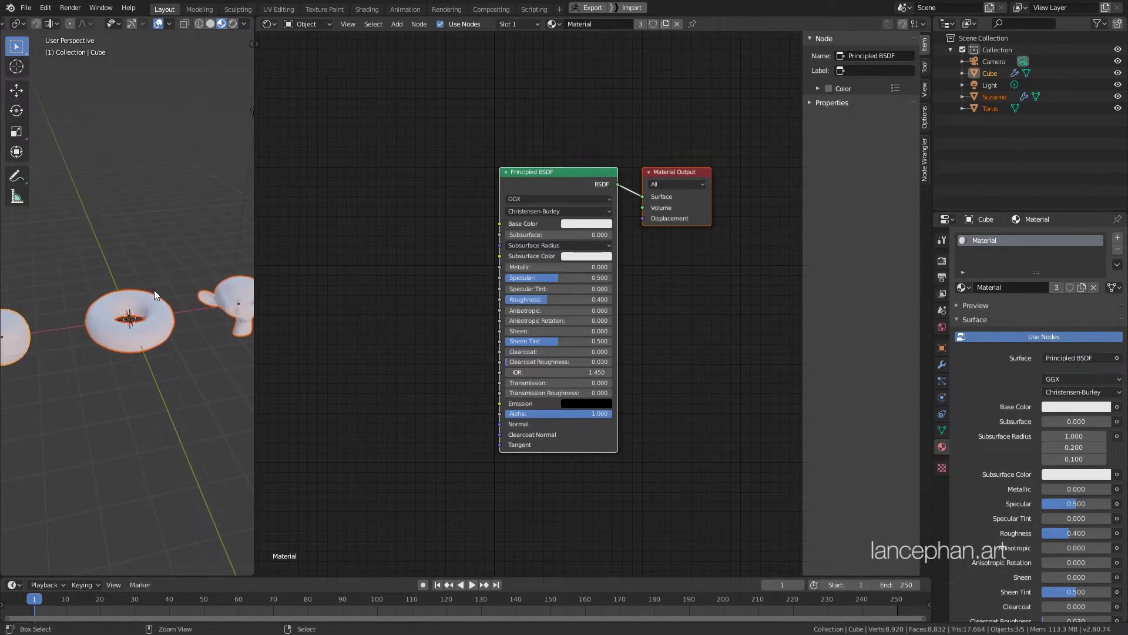
middle_drag(72, 305, 106, 291)
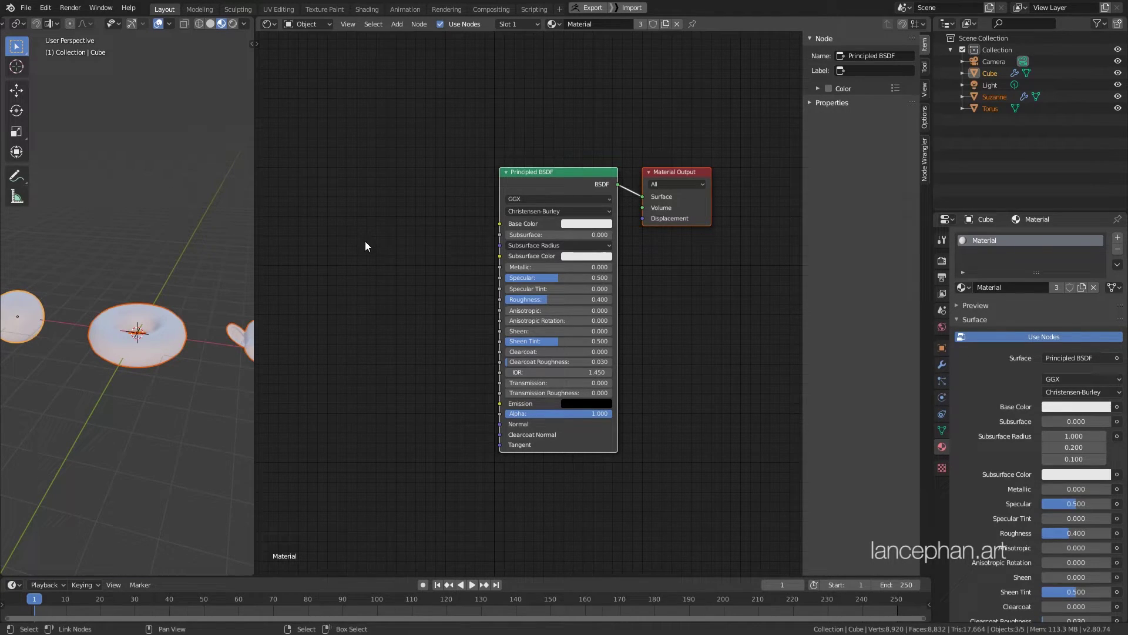
- Frame the nodes, nudge the Material Output node down slightly, and zoom the node view out
key(Home)
click(625, 197)
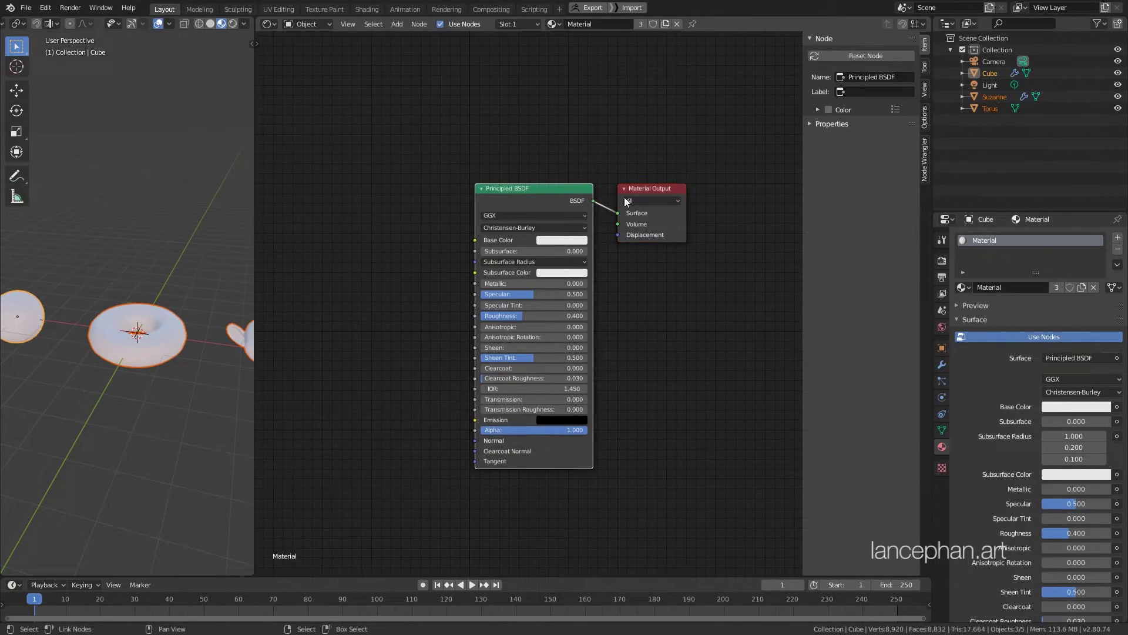
drag(631, 192, 623, 200)
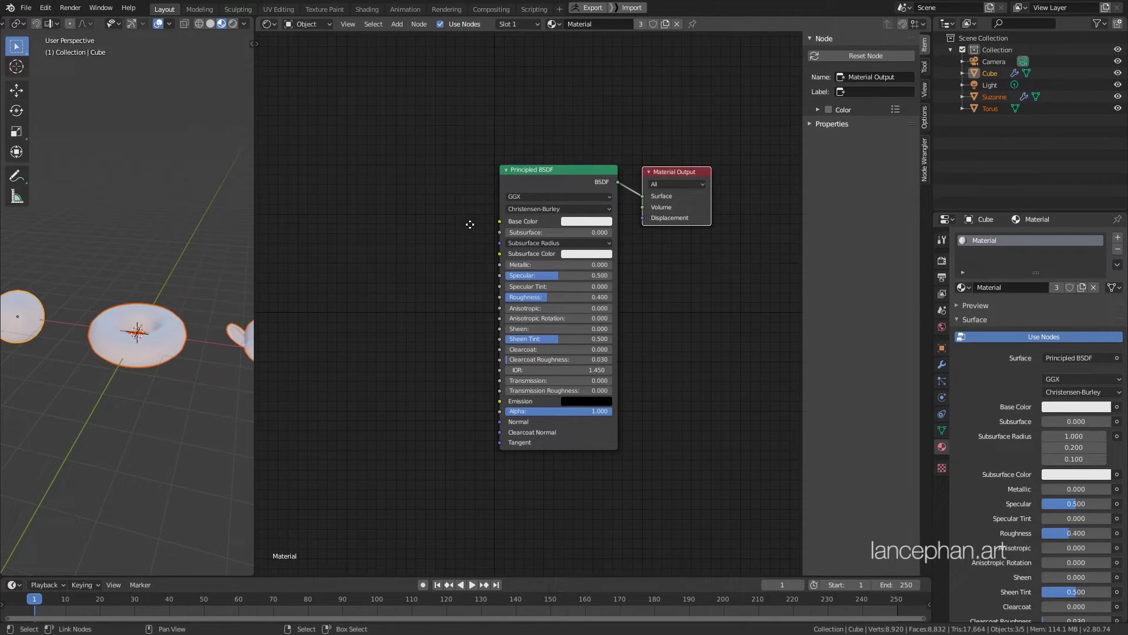
scroll(488, 223, down, 3)
middle_drag(510, 217, 511, 222)
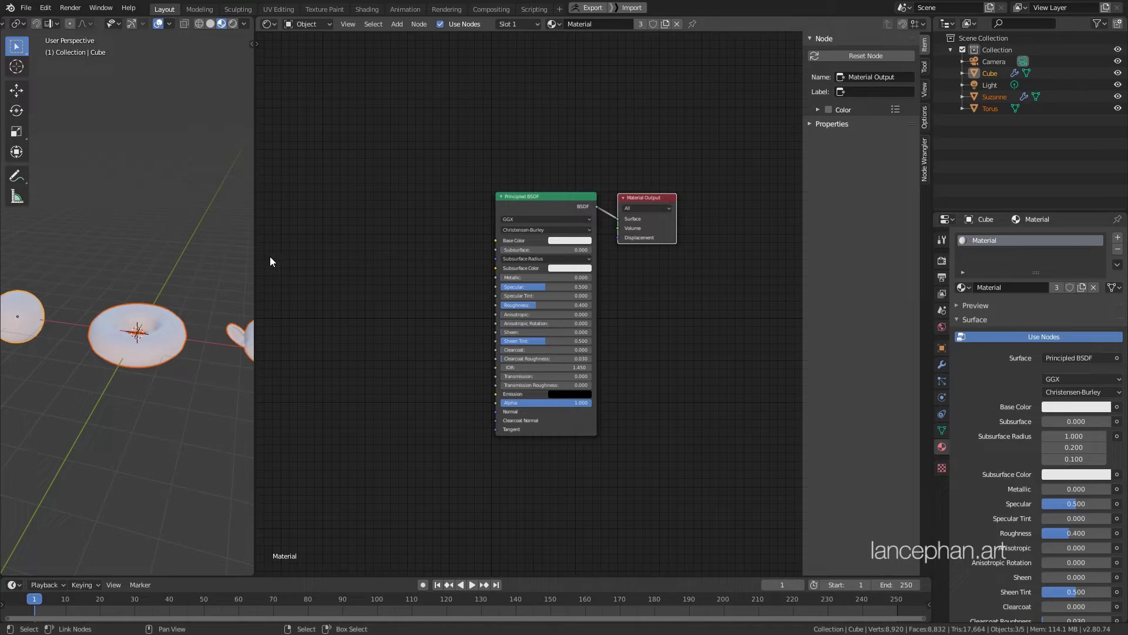
shift+middle_drag(109, 309, 111, 326)
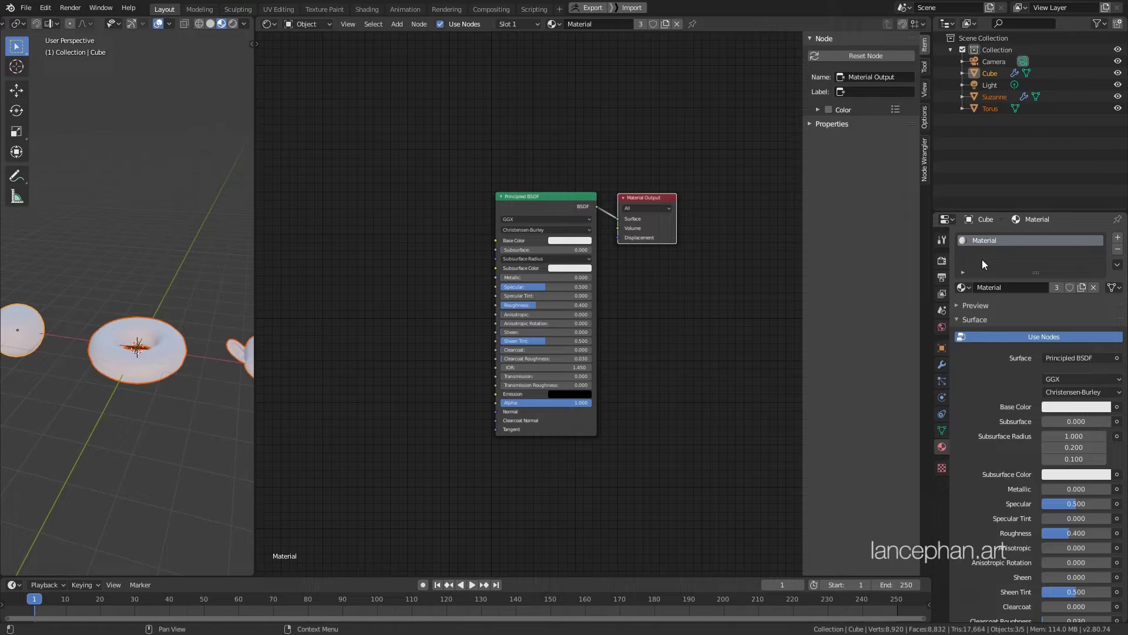
- Add two extra material slots with new materials, then remove both slots again
click(1117, 238)
click(1118, 238)
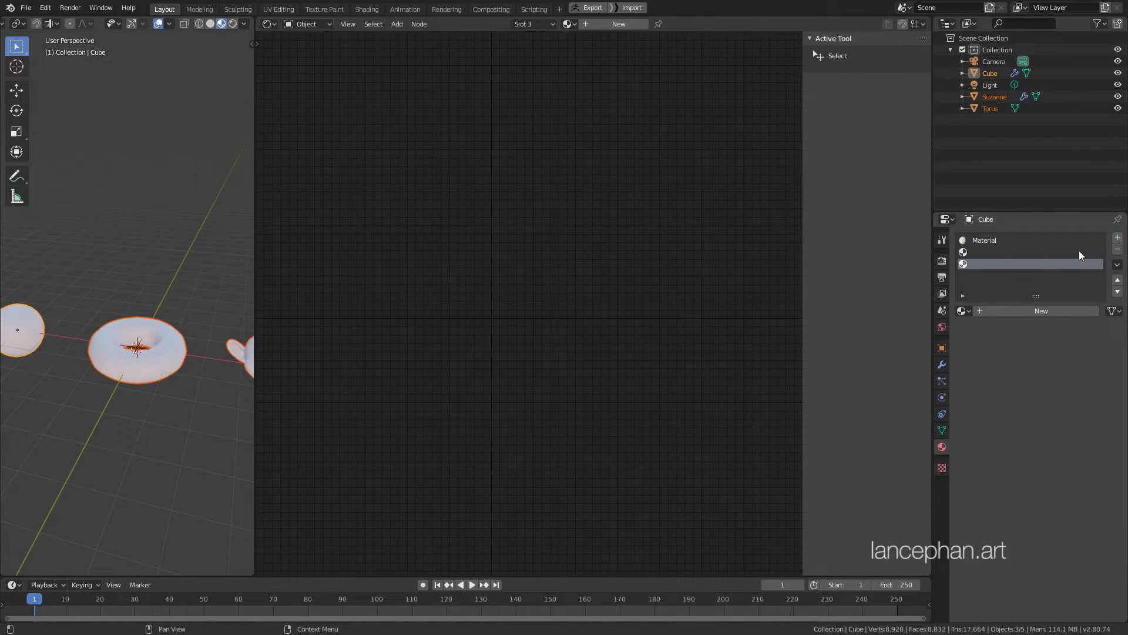
click(1009, 310)
click(985, 252)
click(1012, 310)
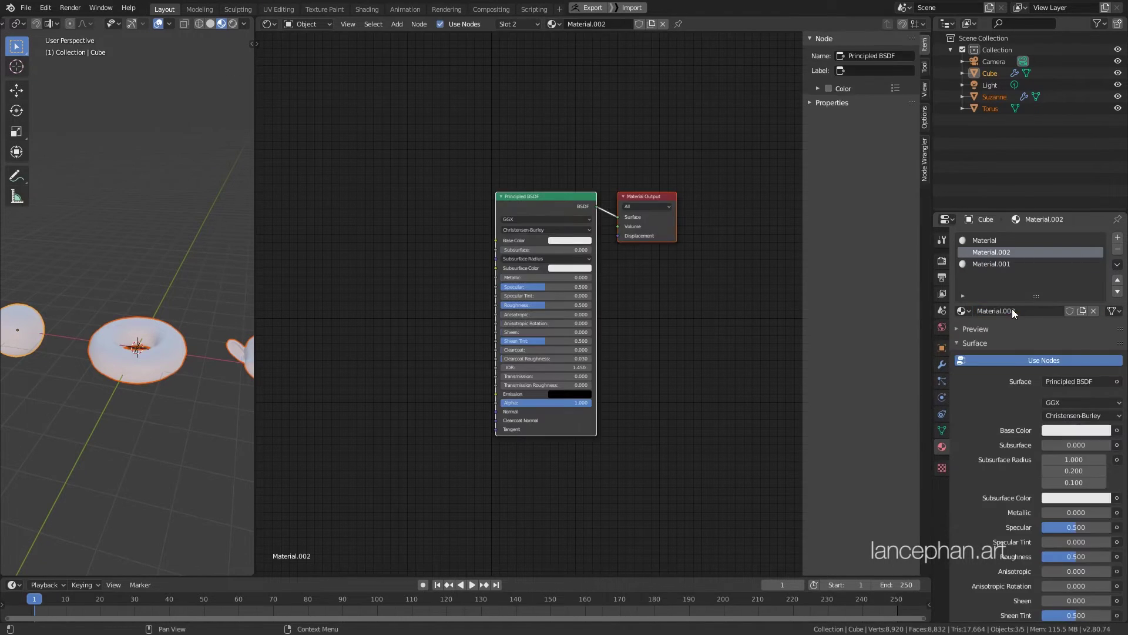
click(999, 261)
click(989, 241)
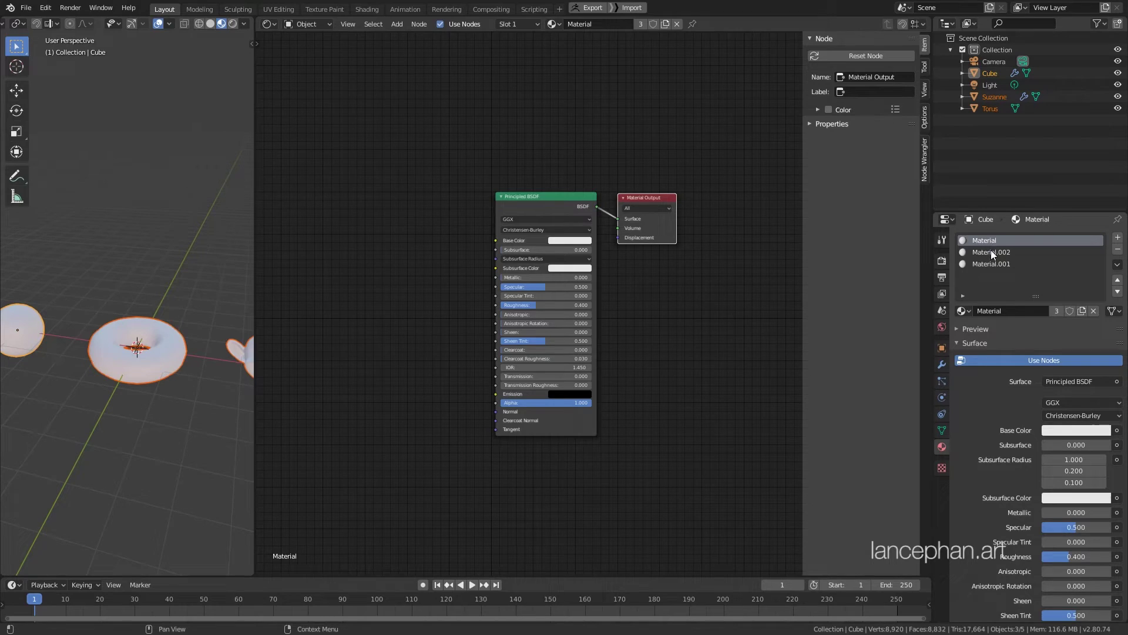
click(990, 249)
click(999, 263)
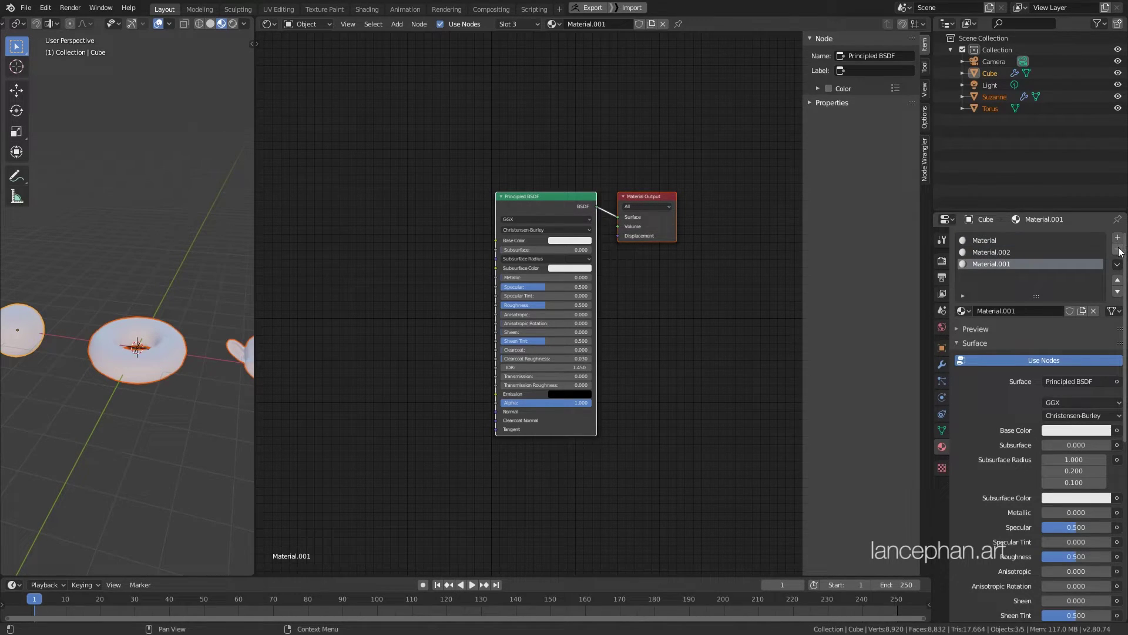
click(1119, 250)
click(1118, 249)
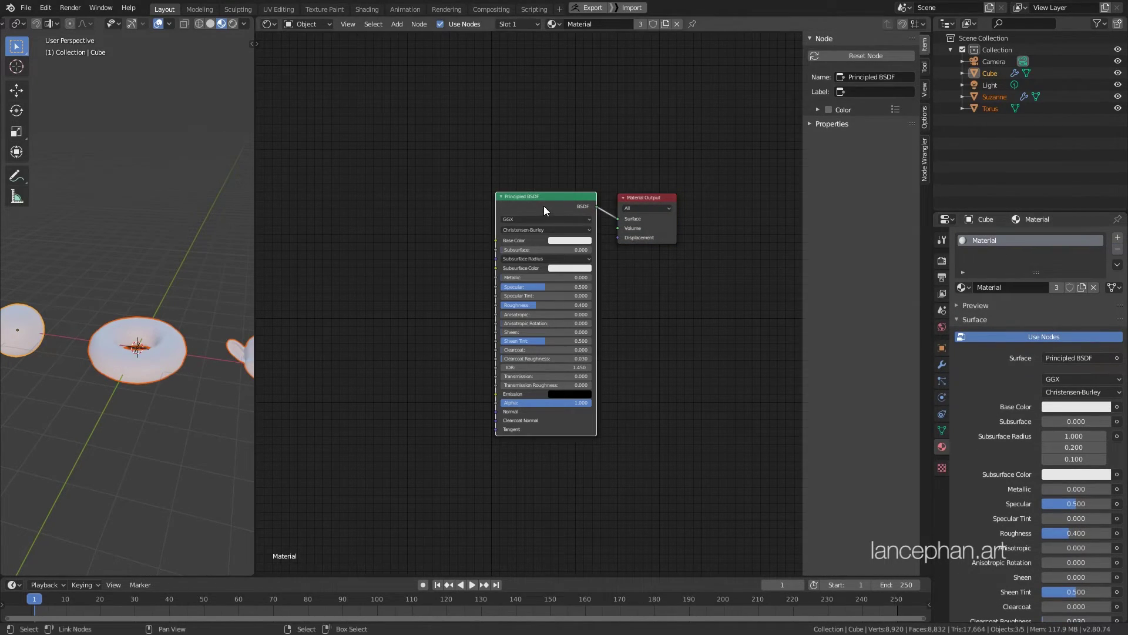
- Zoom the node editor and shift the Principled BSDF node slightly left
scroll(616, 236, up, 2)
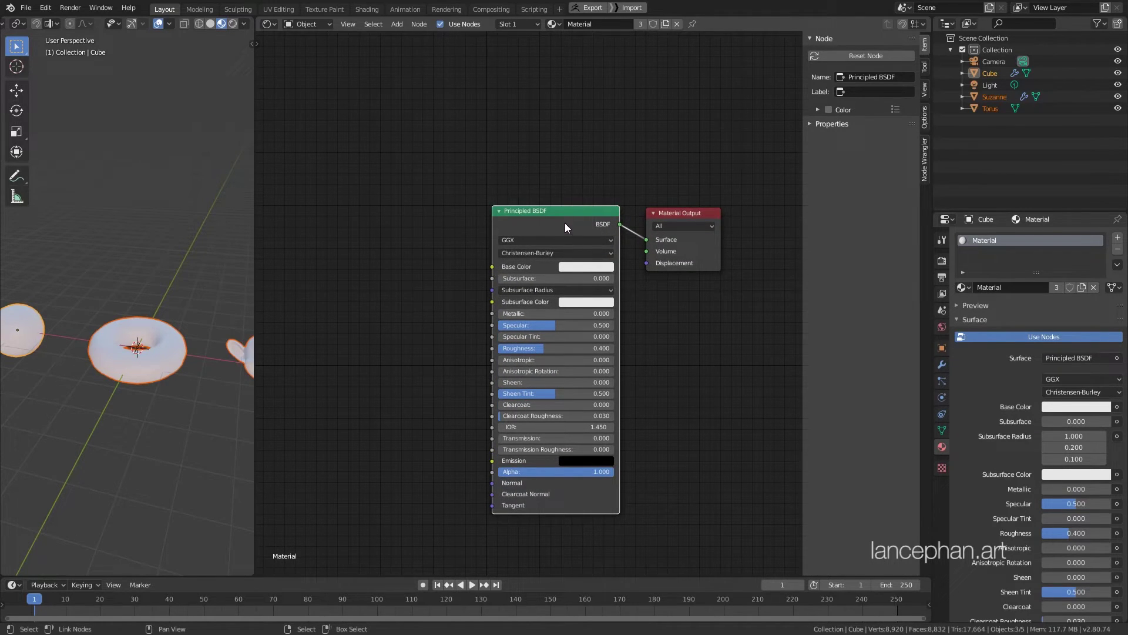
drag(565, 224, 552, 227)
scroll(537, 322, up, 1)
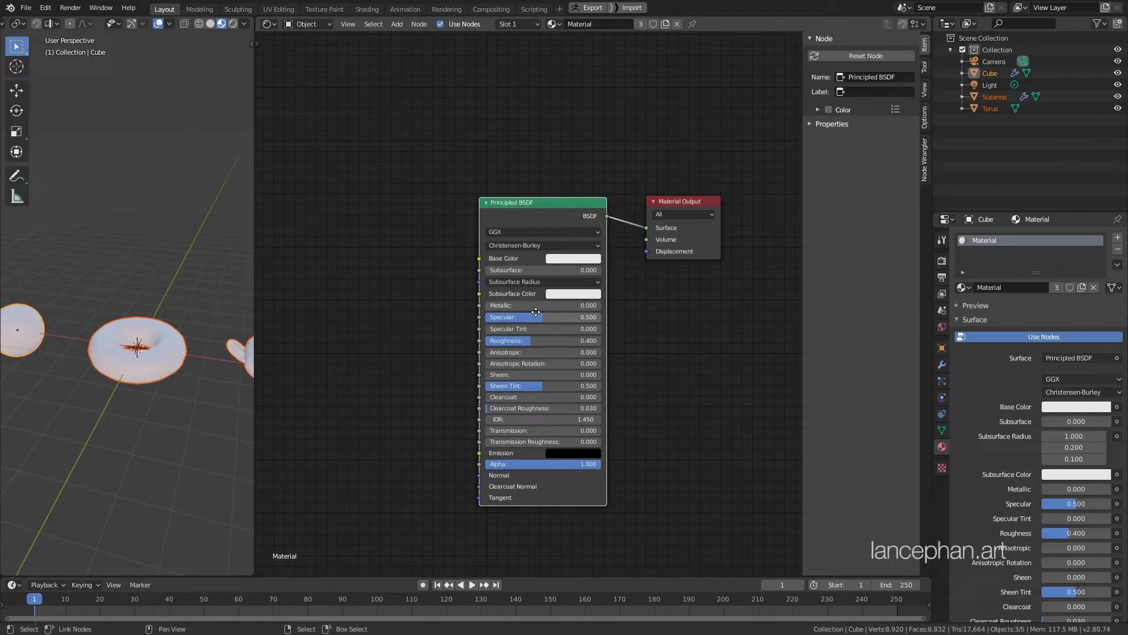
scroll(550, 317, down, 1)
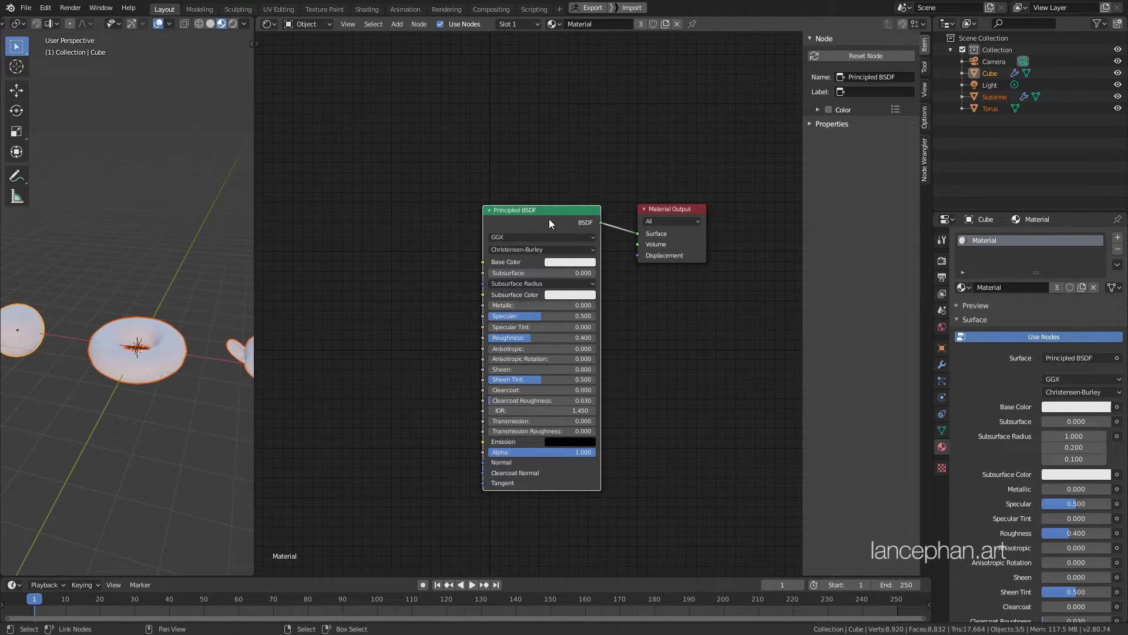
- Delete the Principled BSDF and move the Material Output node down and right
key(x)
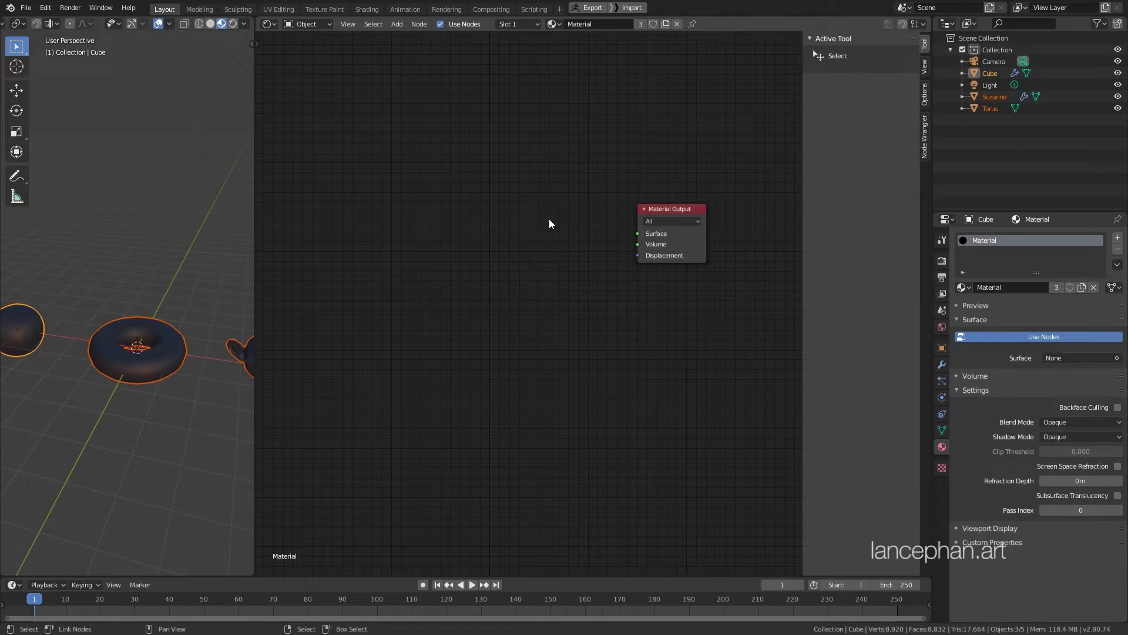
middle_drag(517, 281, 529, 294)
click(668, 224)
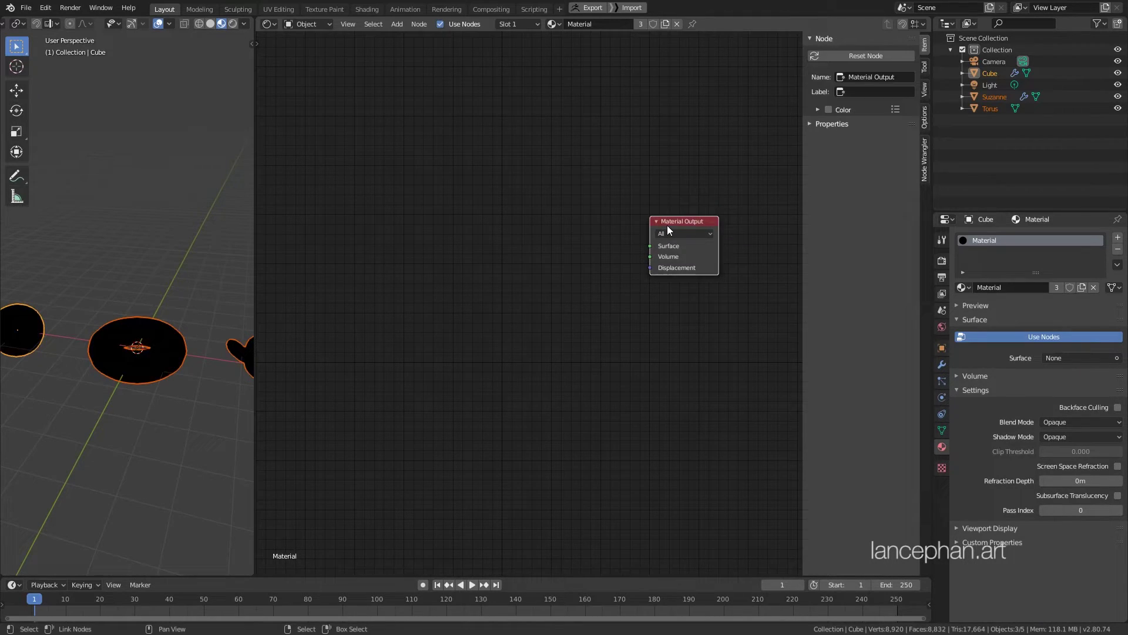
drag(667, 224, 675, 235)
middle_drag(529, 328, 539, 336)
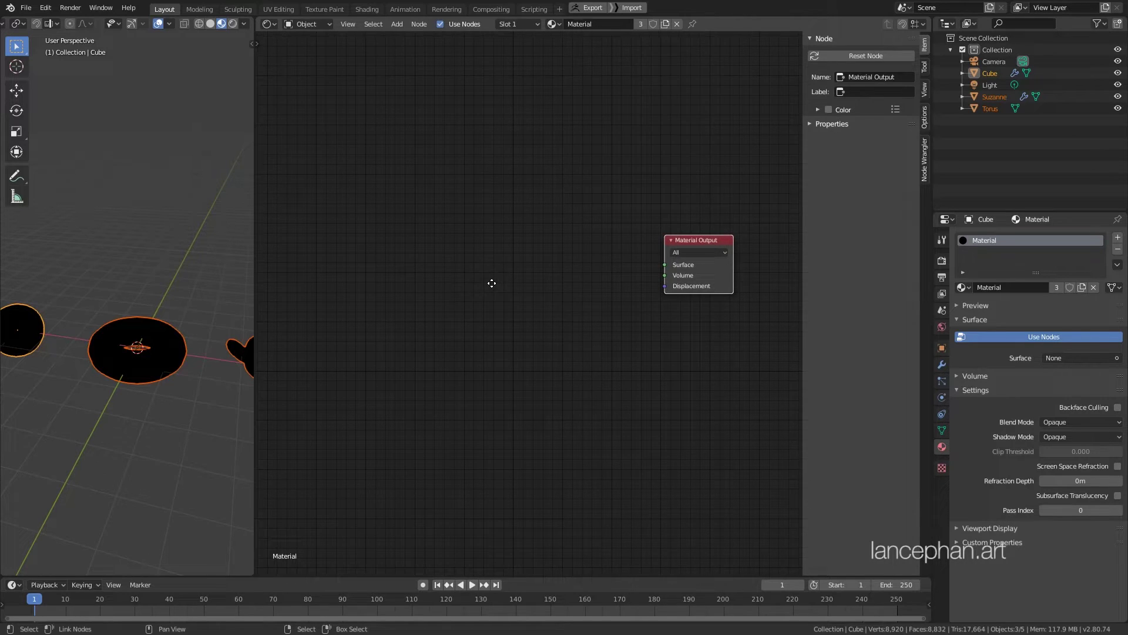
middle_drag(490, 282, 493, 285)
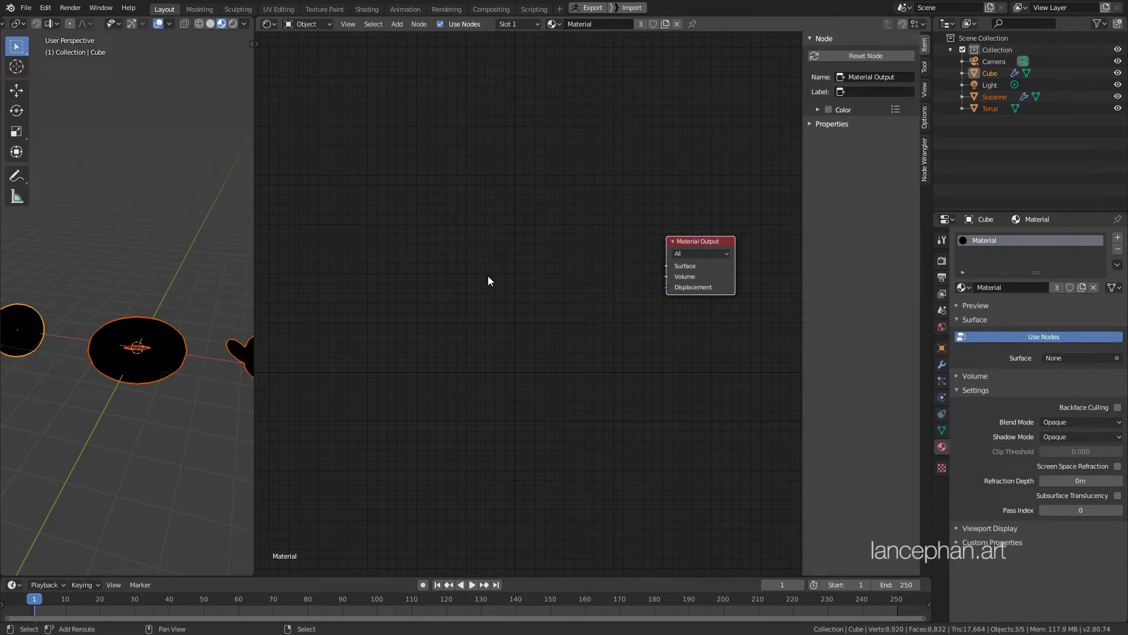
- Add a Diffuse BSDF left of the output and connect it to the Surface input
key(shift+a)
mouse_move(456, 318)
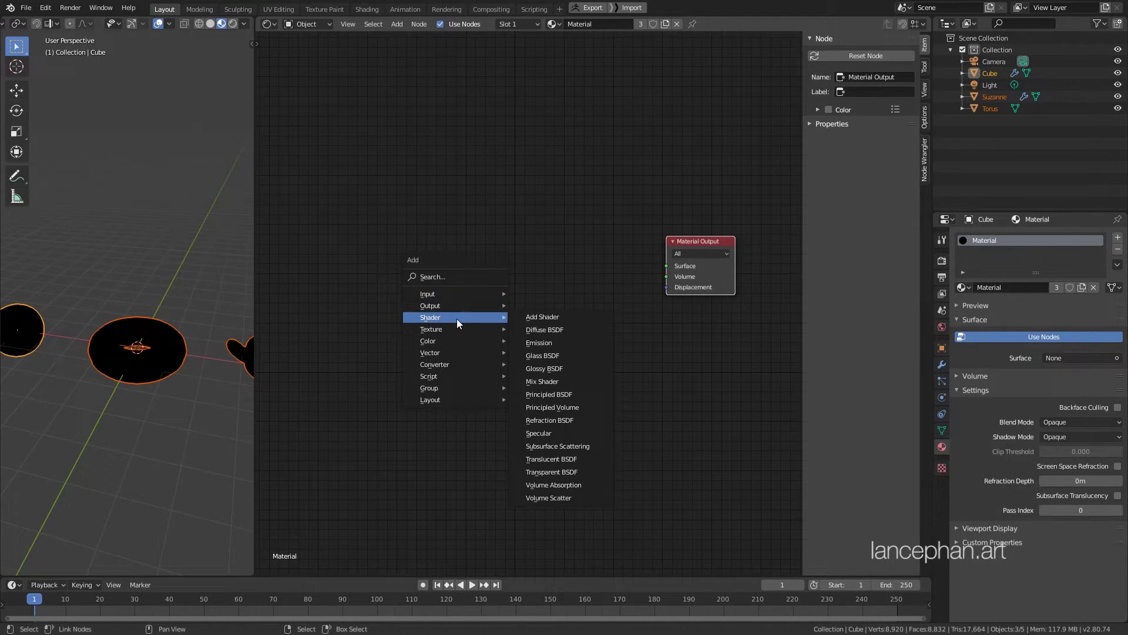
click(544, 329)
click(404, 209)
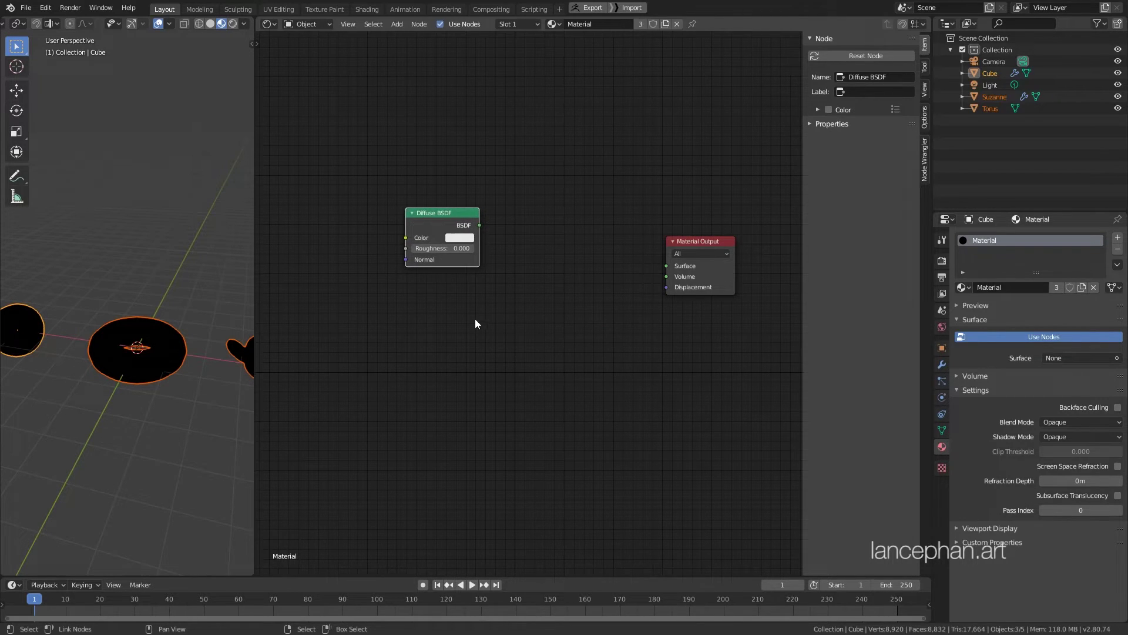
middle_drag(476, 320, 494, 337)
key(f)
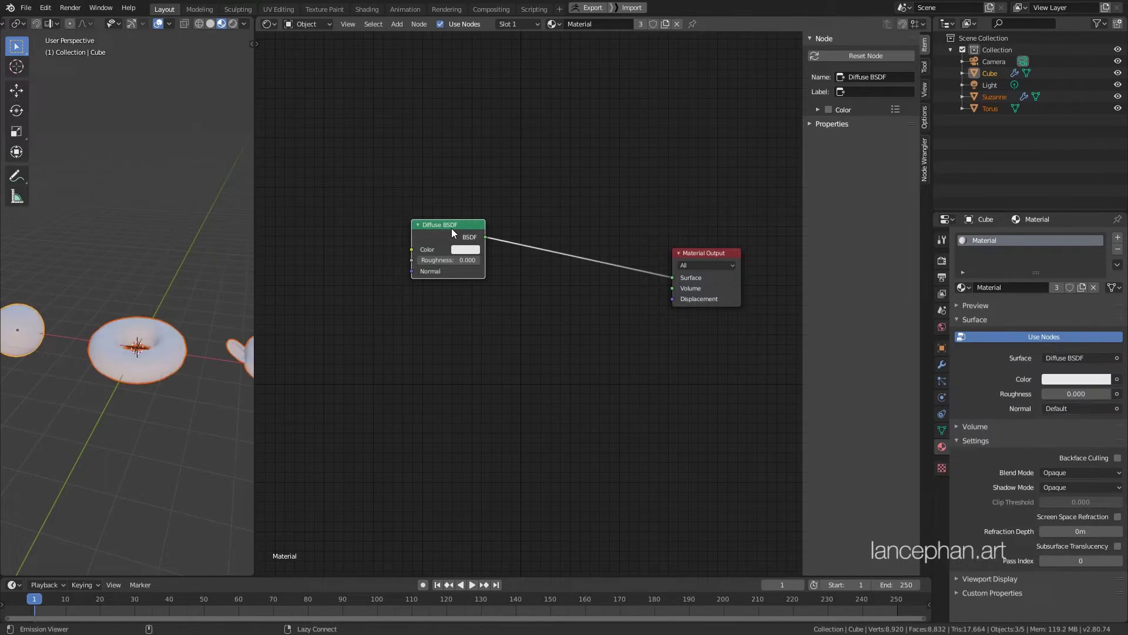
middle_drag(190, 349, 164, 328)
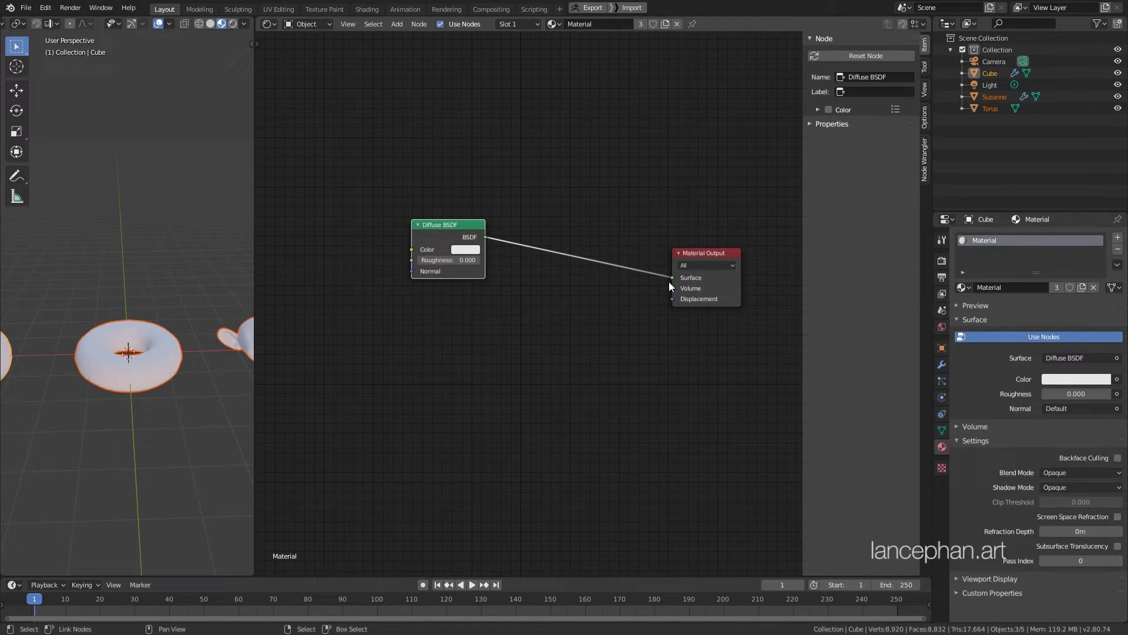
- Relink the Diffuse BSDF output into the Material Output Surface and make Suzanne active
drag(673, 278, 629, 259)
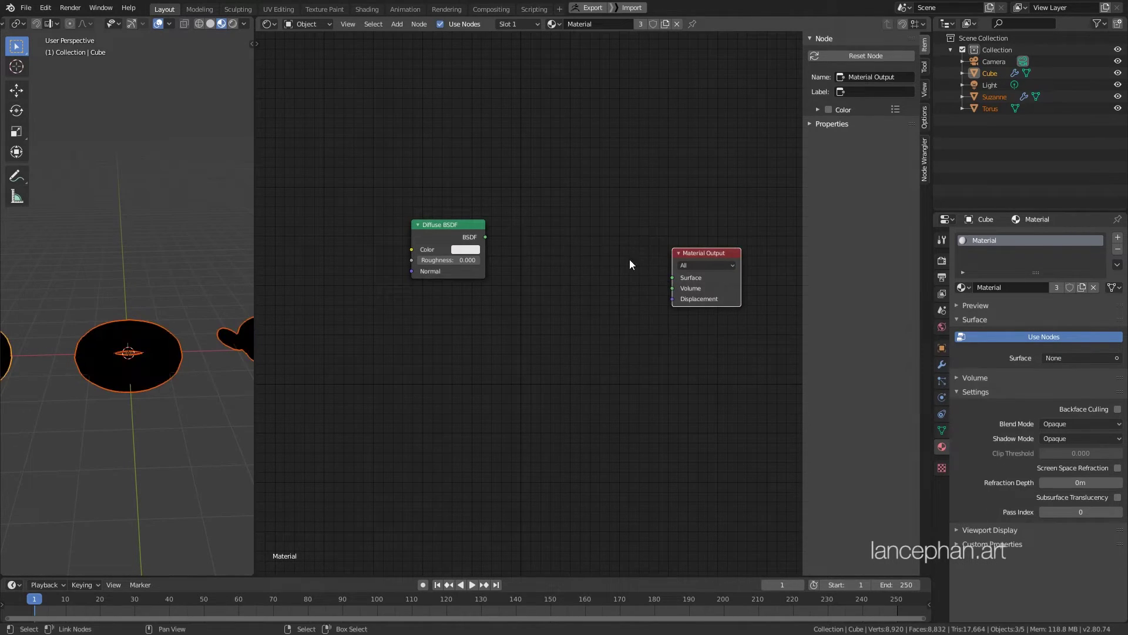
drag(485, 237, 675, 277)
mouse_move(545, 306)
middle_down()
mouse_move(551, 321)
mouse_move(534, 307)
mouse_move(544, 299)
middle_up()
click(474, 241)
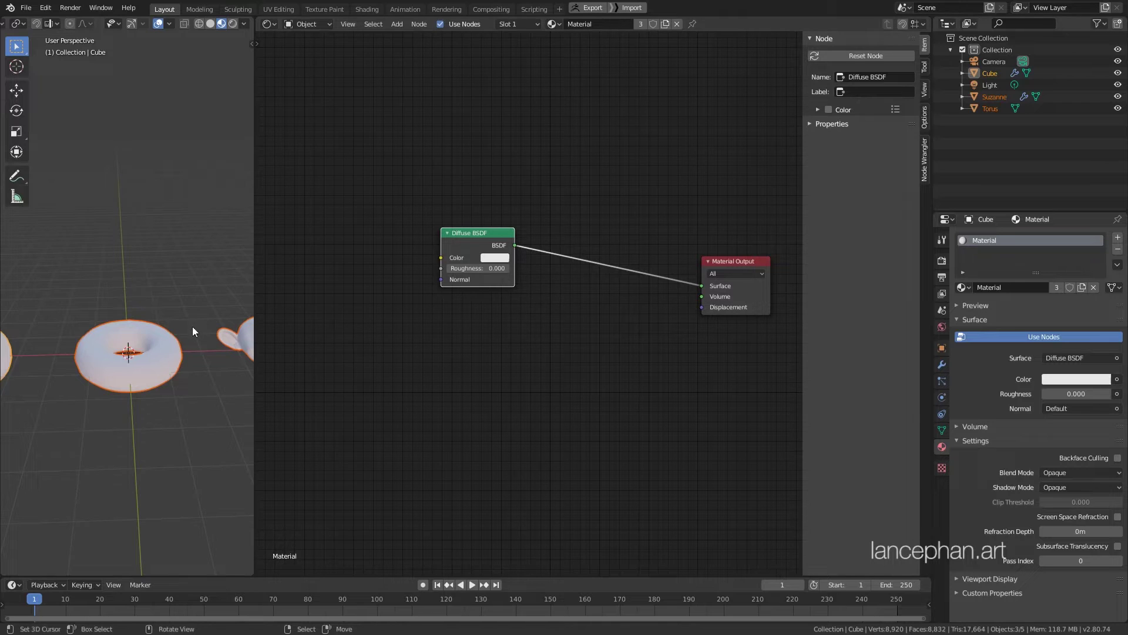
middle_drag(193, 327, 245, 369)
click(224, 342)
- Test the Diffuse BSDF Roughness, leaving it at 0.000
middle_drag(489, 332, 504, 338)
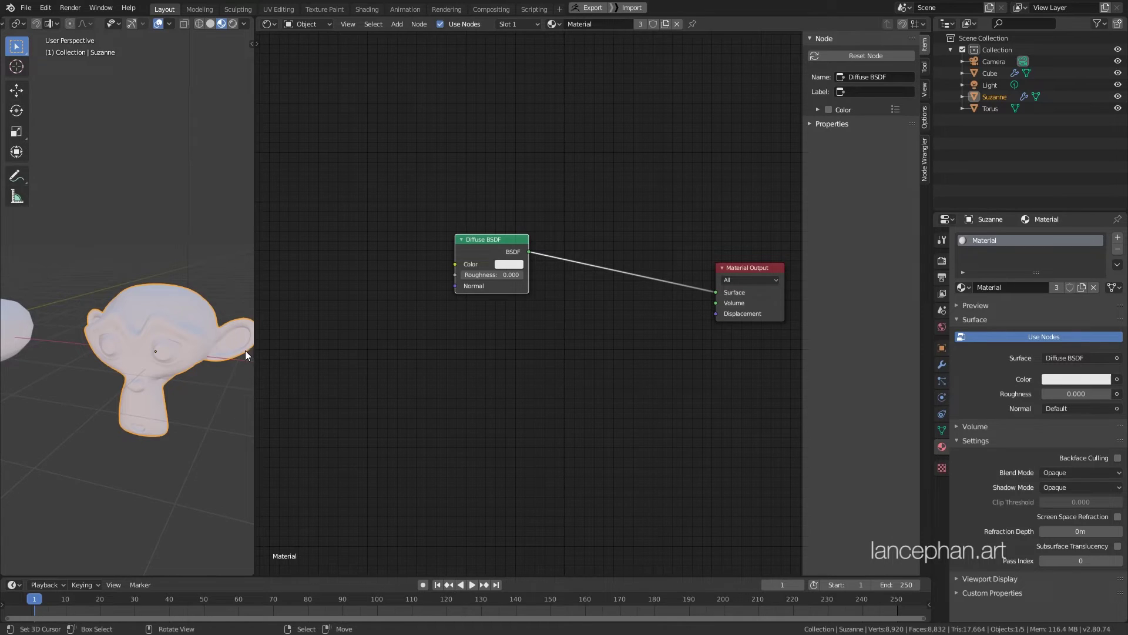
drag(253, 353, 262, 353)
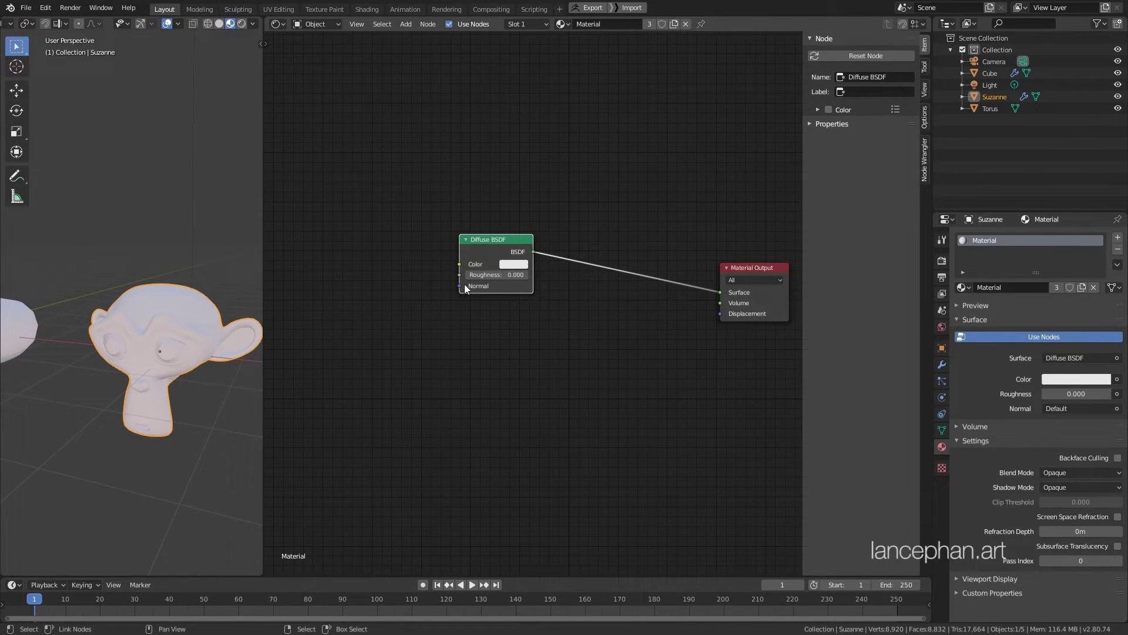
drag(496, 273, 471, 273)
middle_drag(488, 308, 498, 310)
middle_drag(247, 347, 176, 329)
mouse_move(496, 276)
mouse_down()
mouse_move(517, 277)
mouse_move(476, 277)
mouse_up()
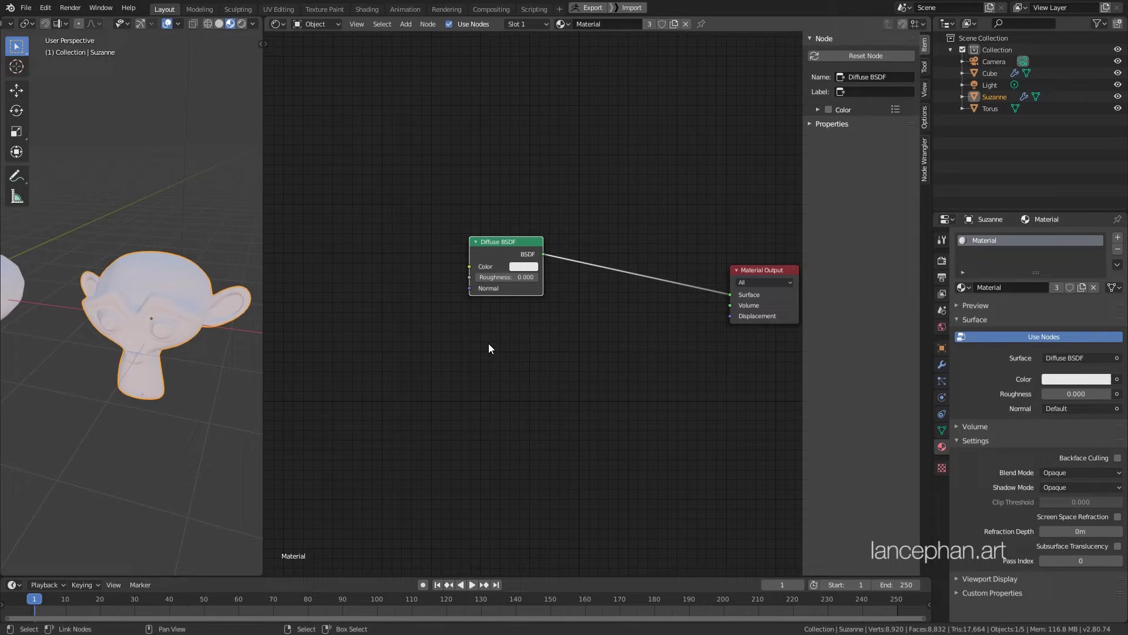
key(shift)
- Add a Glossy BSDF below the Diffuse BSDF and connect it to the Surface
key(shift+a)
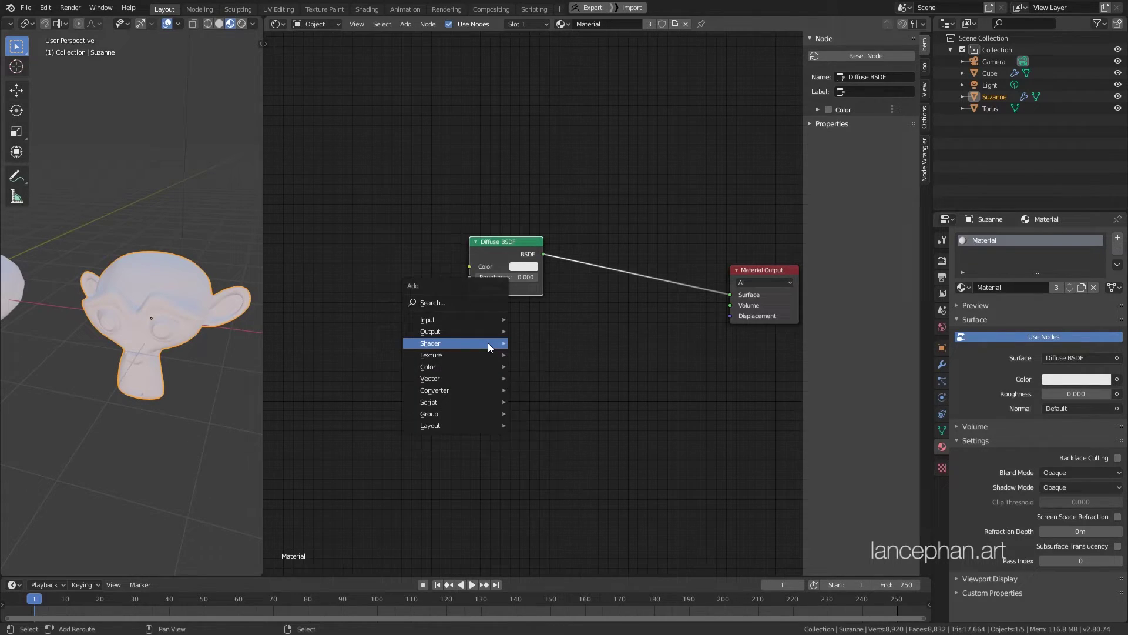
mouse_move(488, 343)
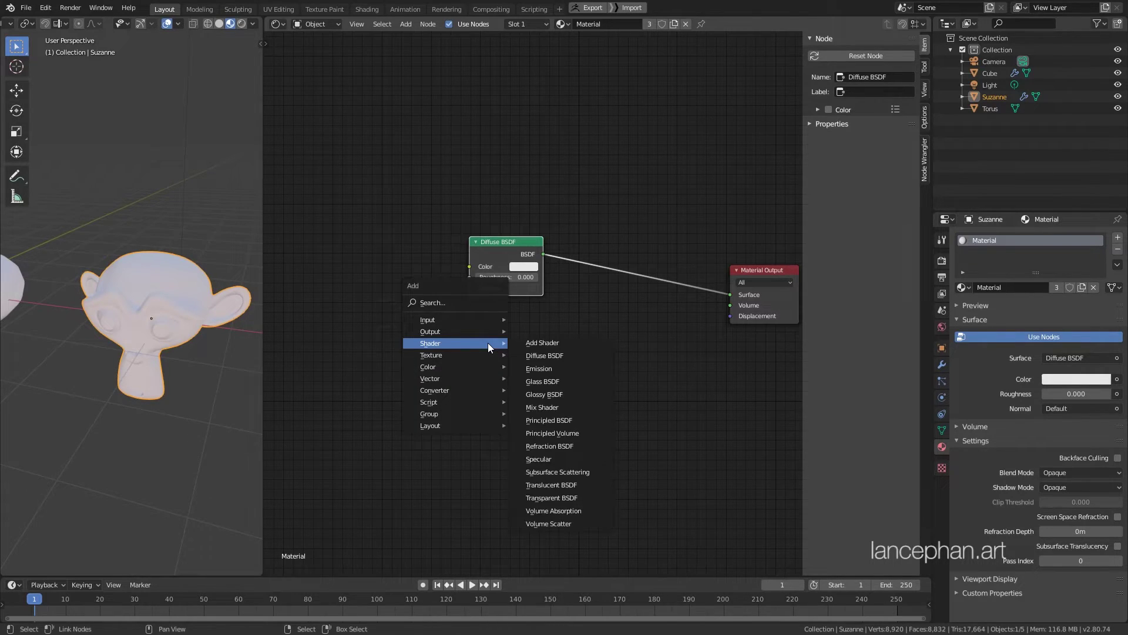
click(545, 395)
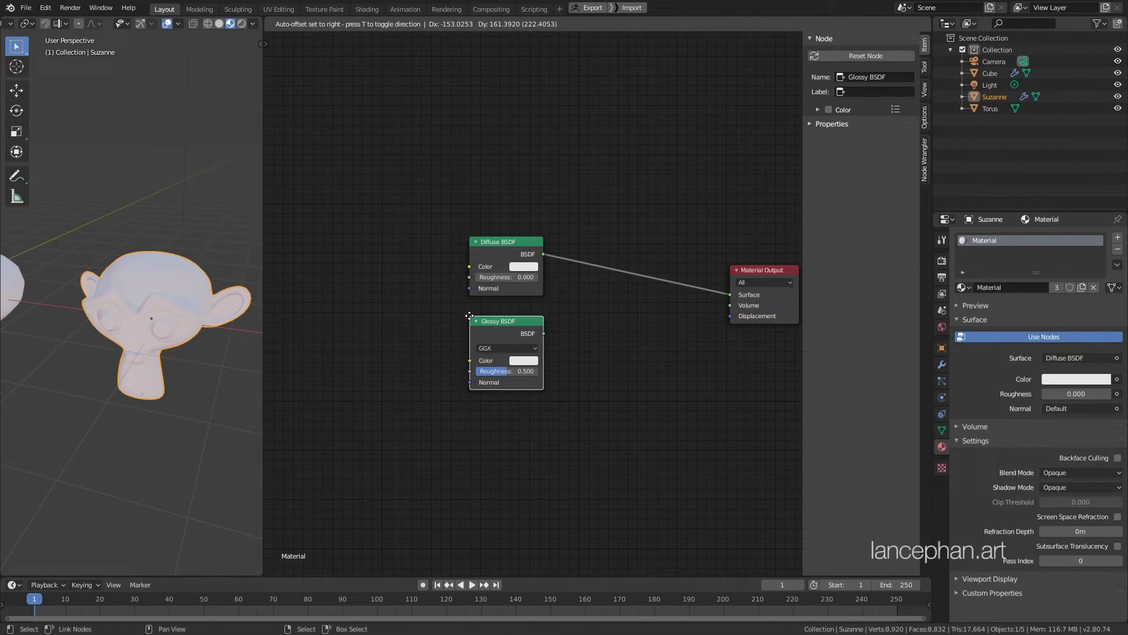
click(469, 315)
ctrl+shift+click(512, 327)
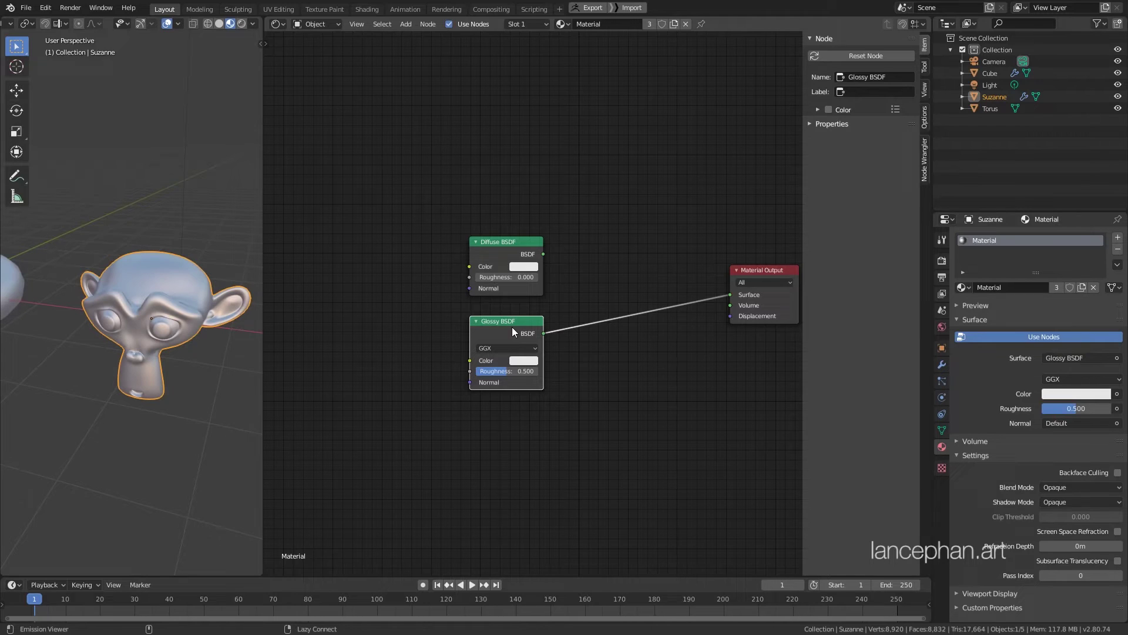
middle_drag(161, 312, 159, 353)
scroll(171, 356, up, 2)
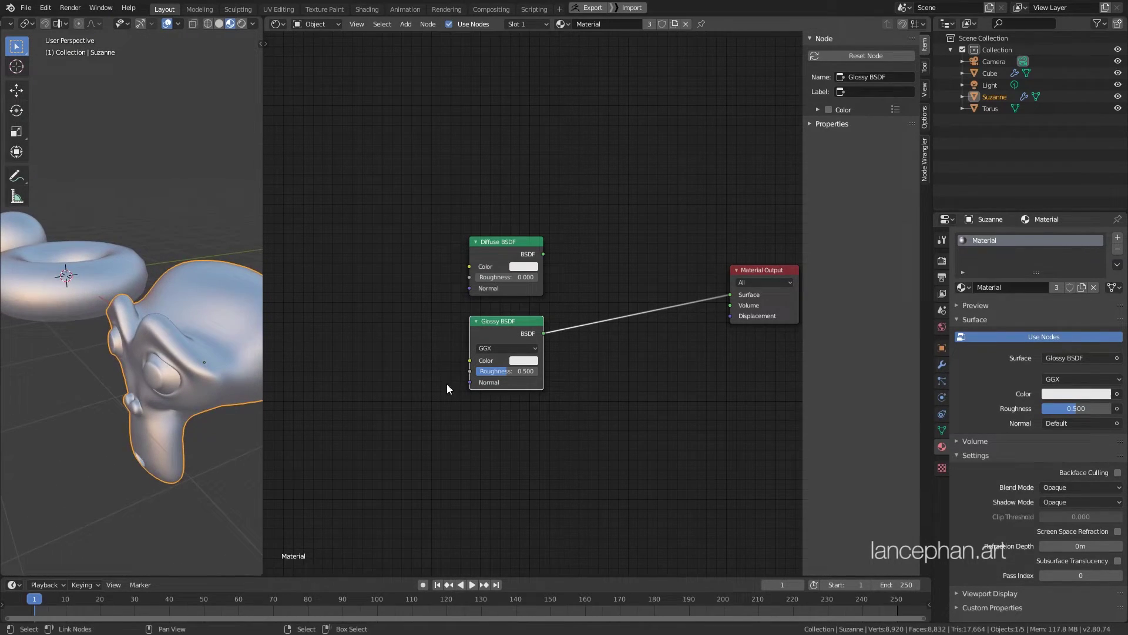
- Test Glossy Roughness values (0.354, 0.000, 0.238) and settle on 0.585
mouse_move(496, 370)
mouse_down()
mouse_move(411, 370)
mouse_move(655, 370)
mouse_up()
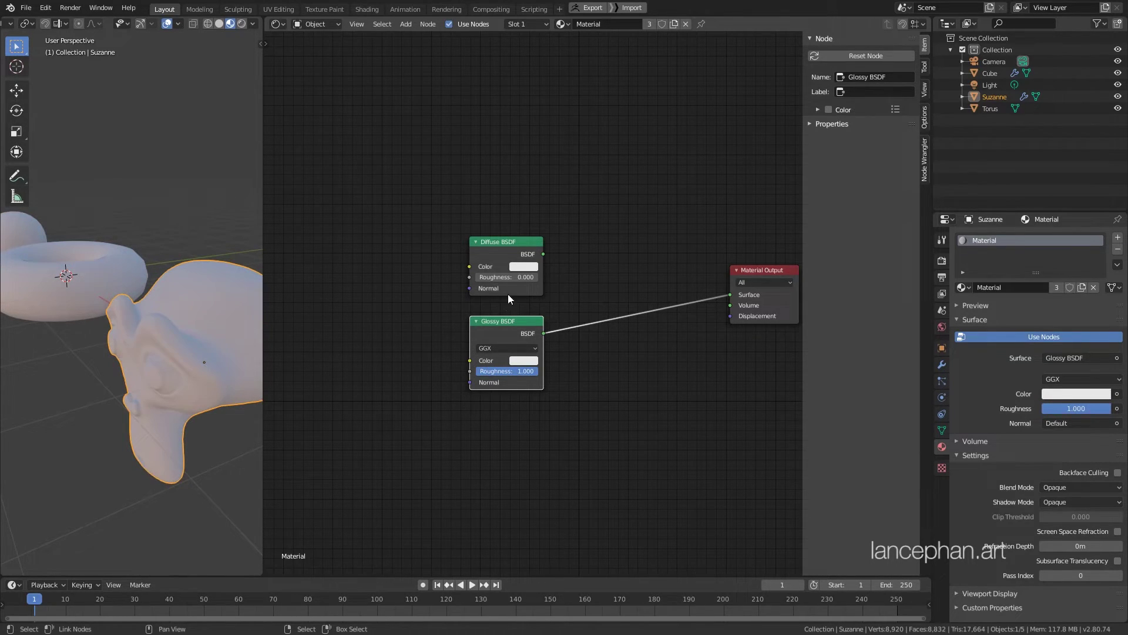
ctrl+shift+click(524, 242)
ctrl+shift+click(511, 328)
drag(519, 370, 282, 374)
middle_drag(252, 364, 188, 329)
drag(493, 370, 570, 371)
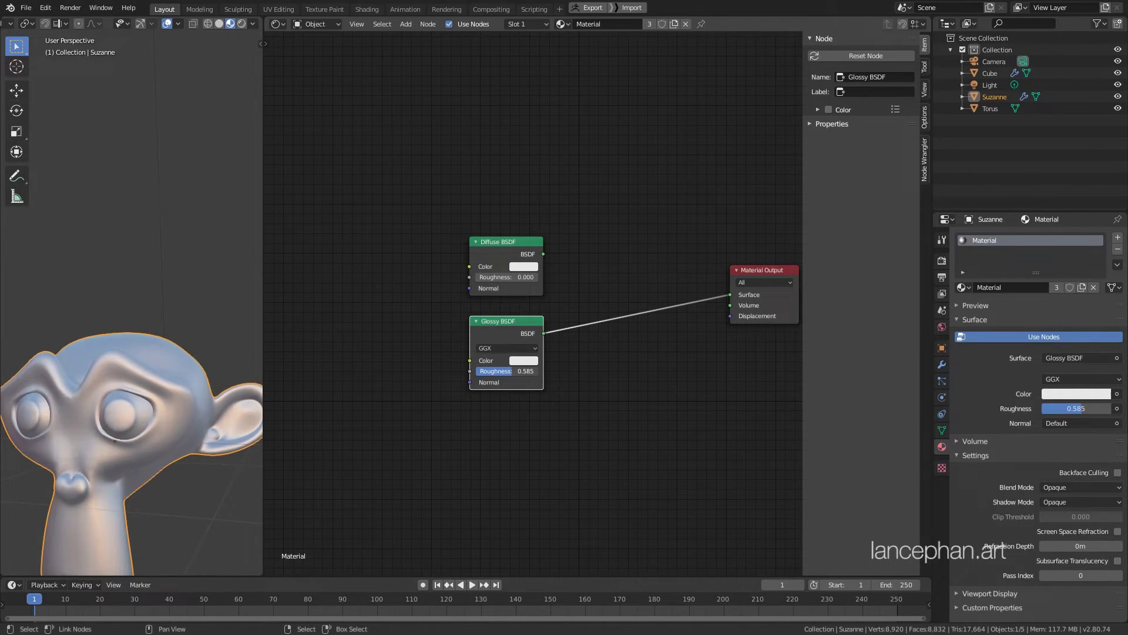
middle_drag(87, 369, 146, 353)
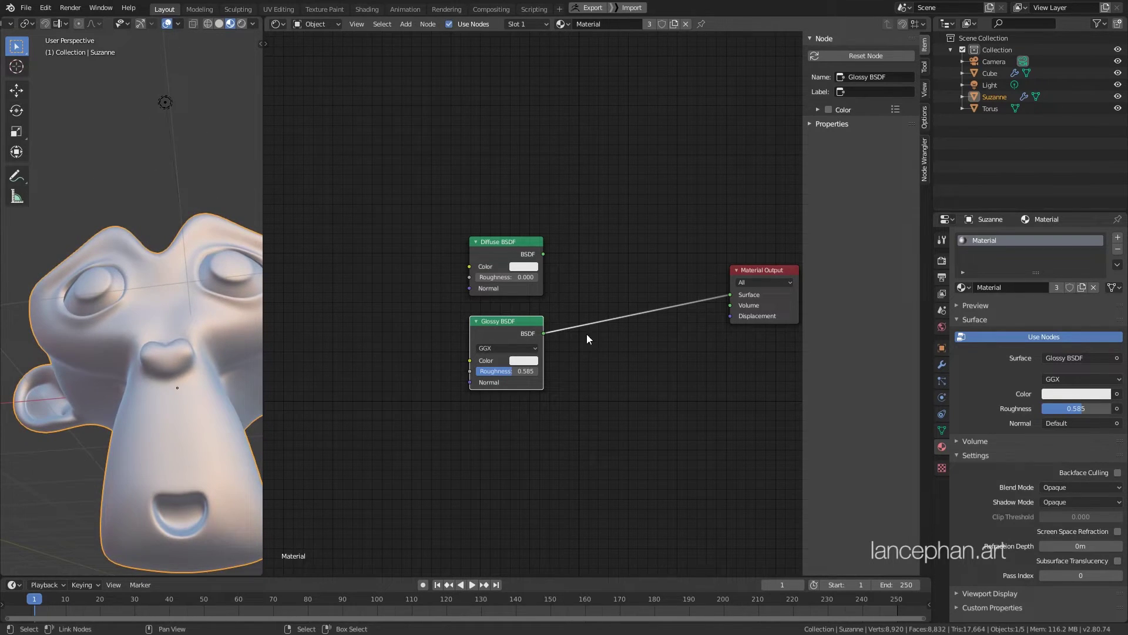
- Insert a Mix Shader before the Material Output and feed the Diffuse BSDF into its first input
key(shift+a)
mouse_move(608, 288)
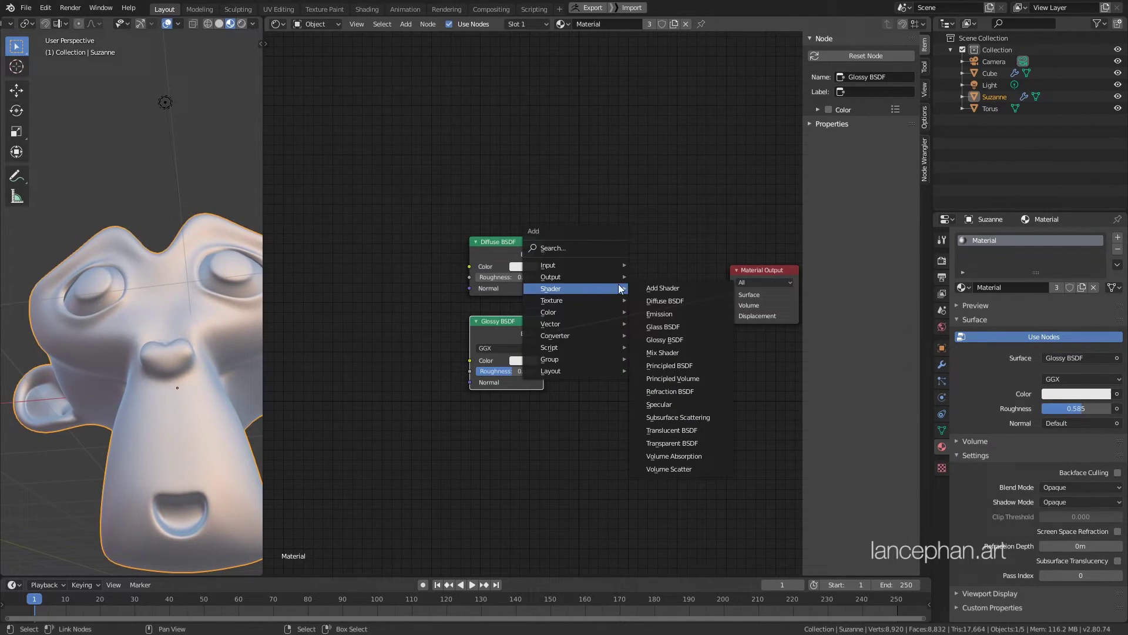
click(668, 352)
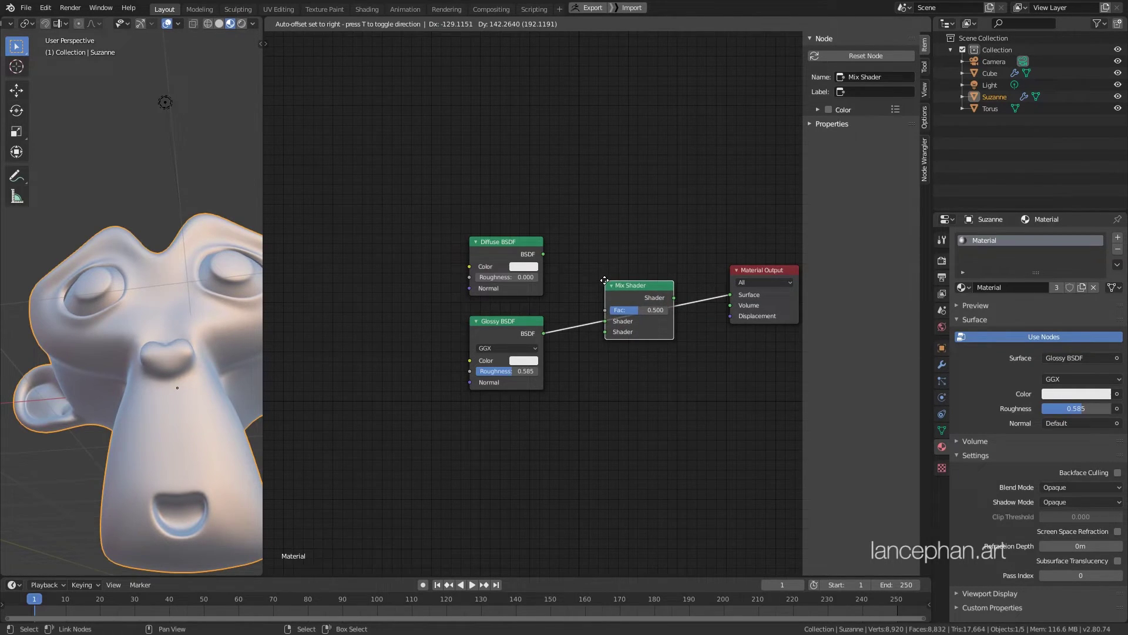
click(604, 280)
drag(628, 295, 628, 275)
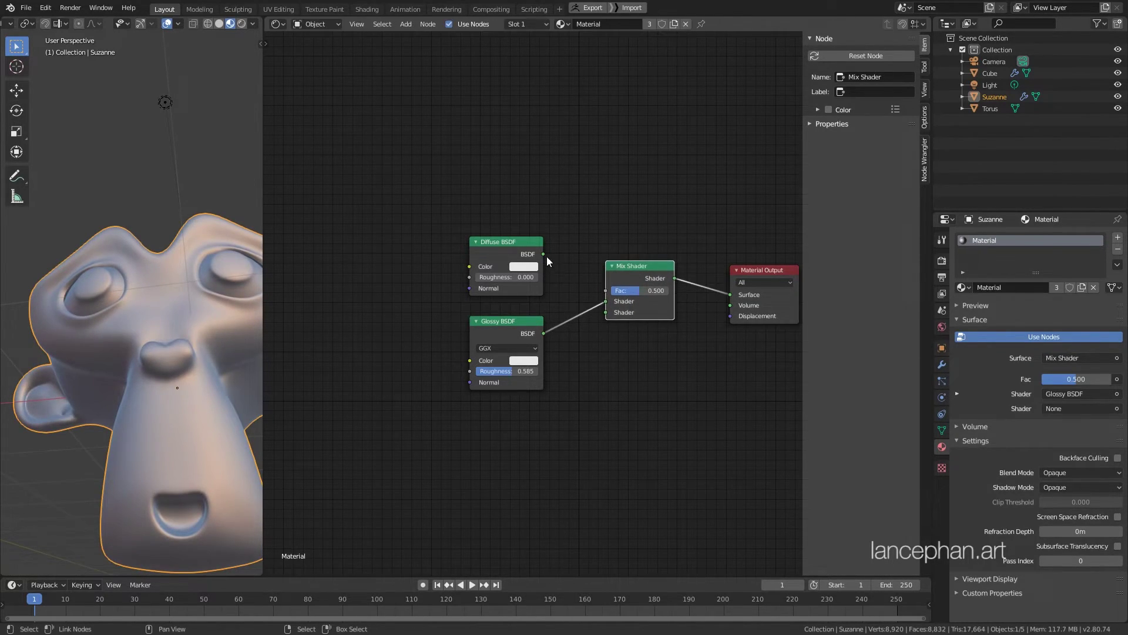
drag(544, 254, 605, 302)
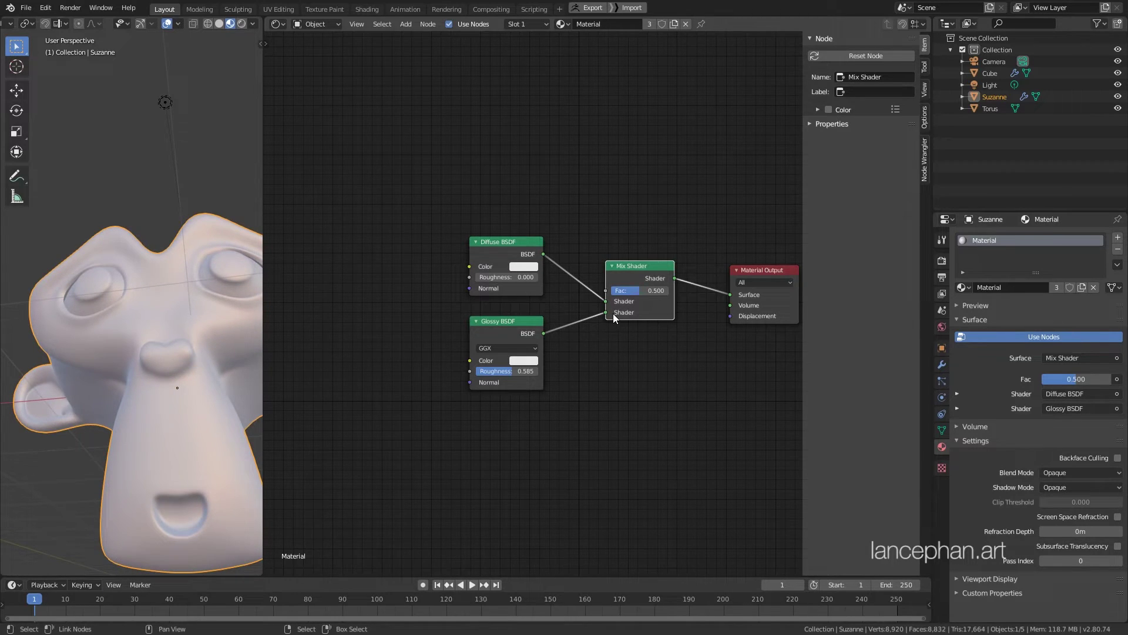
- Replace it with a Node Wrangler Mix Shader (Fac 0.500) fed by Diffuse and Glossy BSDFs
middle_drag(176, 376, 189, 354)
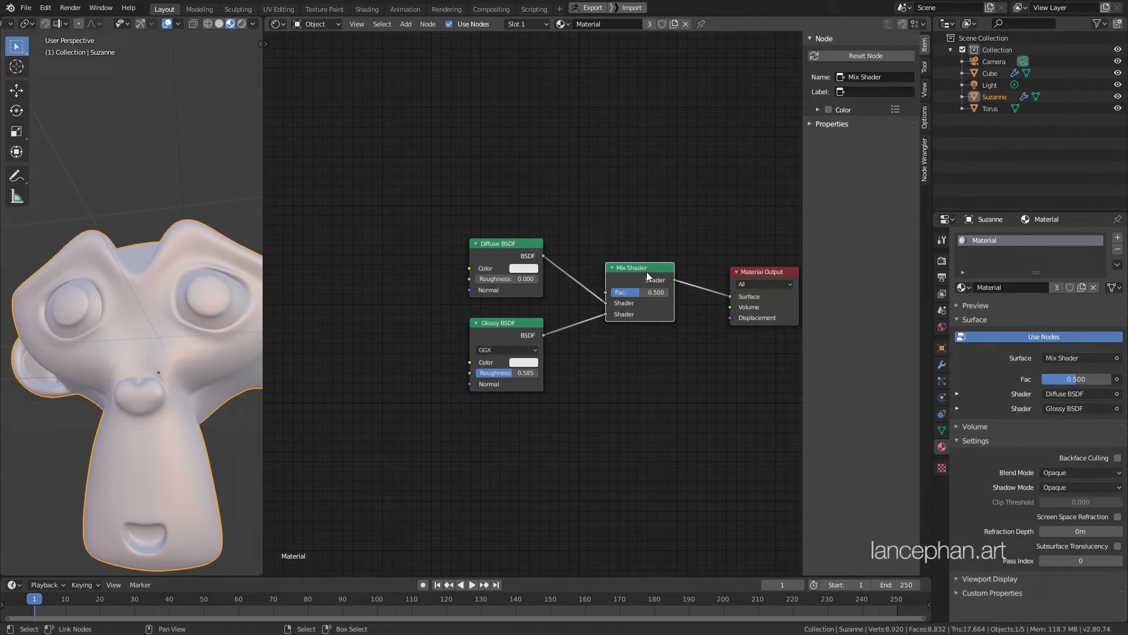
key(x)
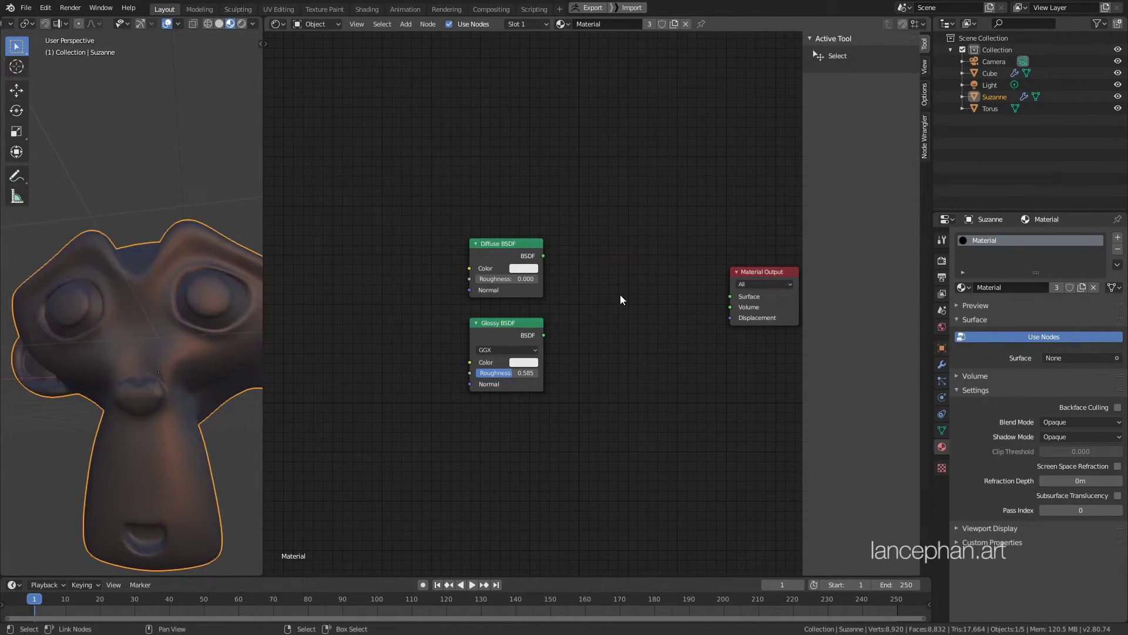
ctrl+shift+right_drag(523, 278, 534, 338)
drag(614, 284, 637, 272)
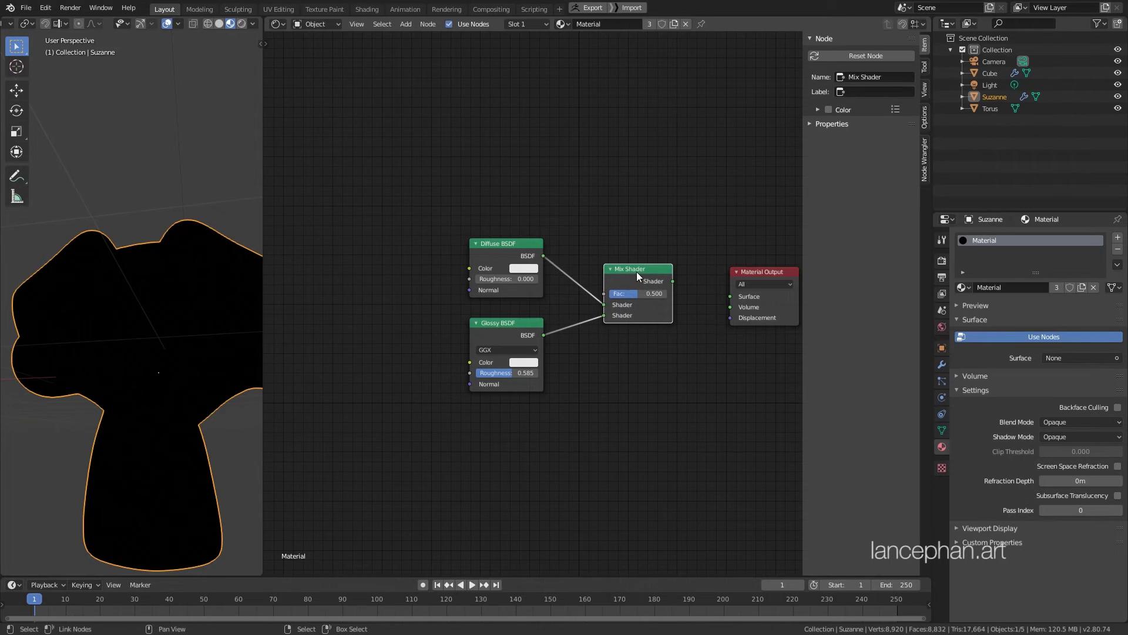
middle_drag(675, 309, 649, 317)
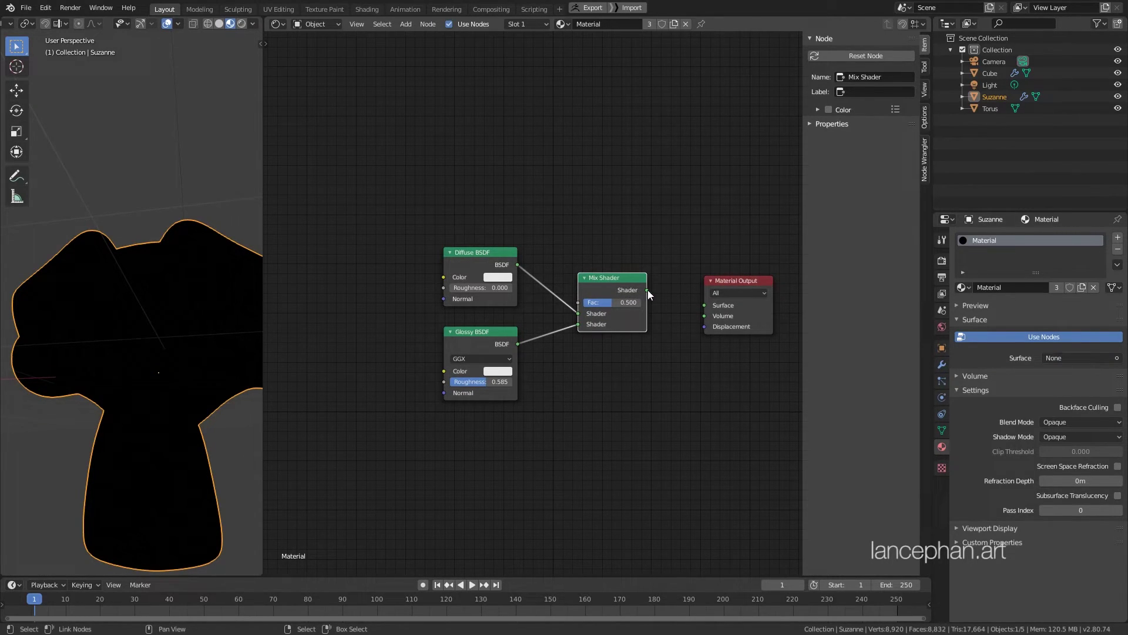
- Connect the Mix Shader to the Surface output and sharpen Glossy roughness to 0.215
drag(648, 290, 621, 298)
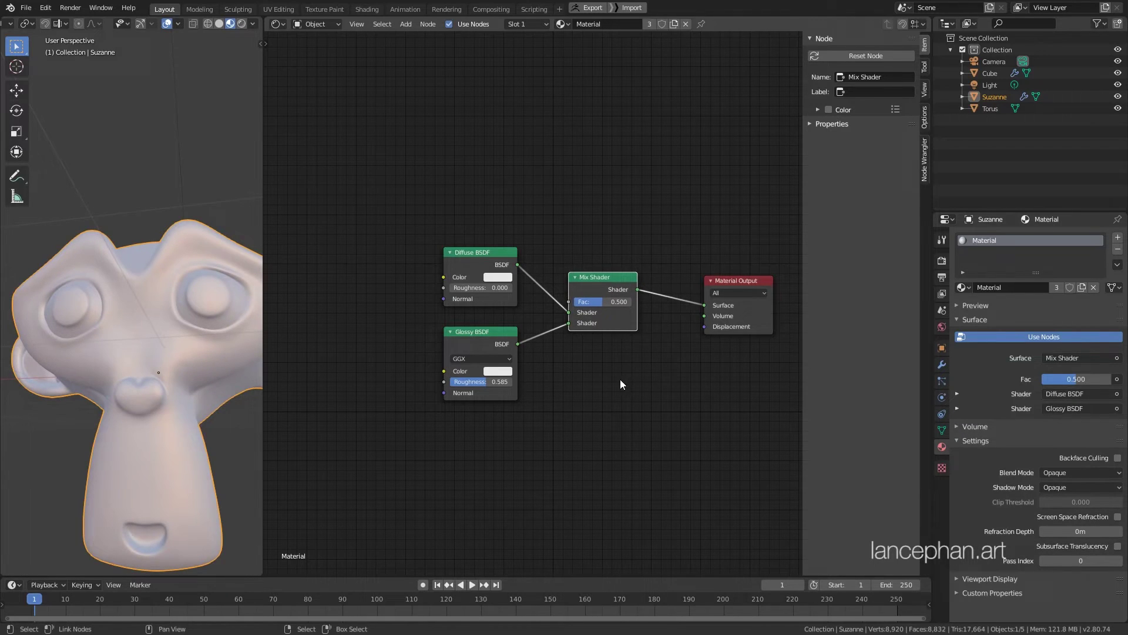
middle_drag(107, 316, 153, 325)
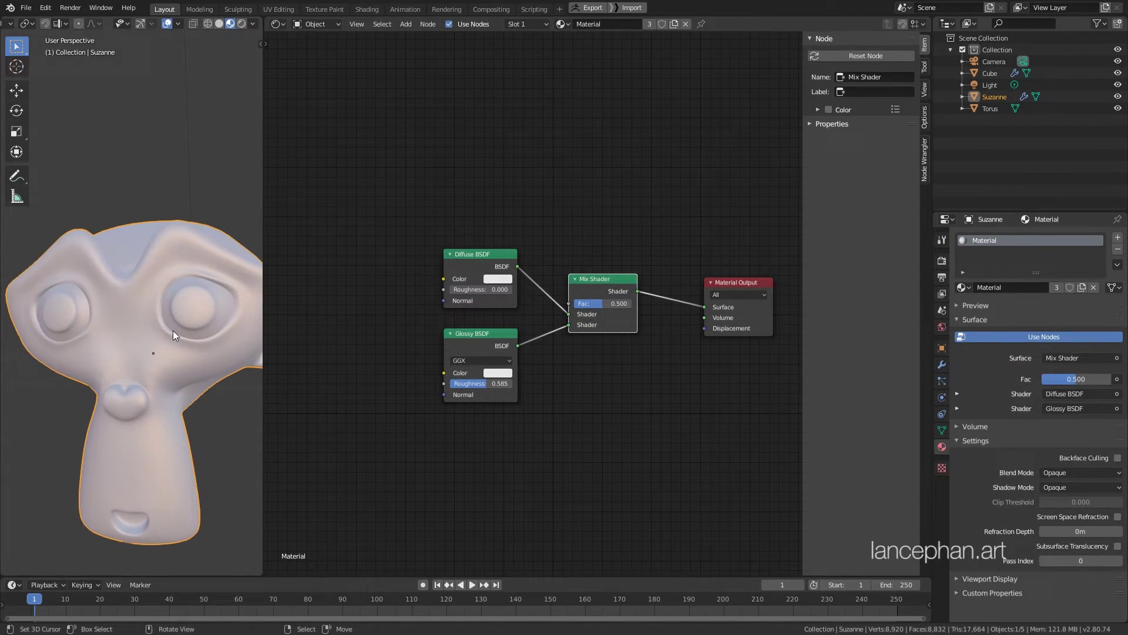
mouse_move(614, 312)
mouse_down()
mouse_move(596, 311)
mouse_move(642, 311)
mouse_move(628, 313)
mouse_up()
drag(499, 383, 477, 383)
- Test the mix factor at 0 for a fully diffuse look, then return it to 0.500
drag(625, 298, 578, 303)
middle_drag(189, 304, 167, 318)
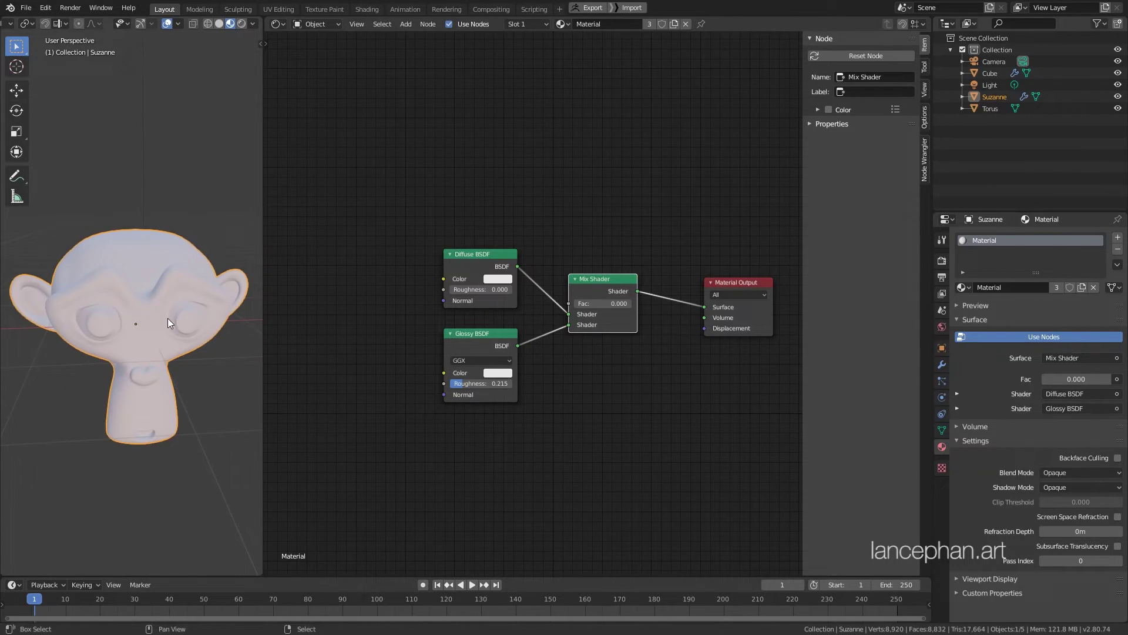
drag(594, 303, 621, 303)
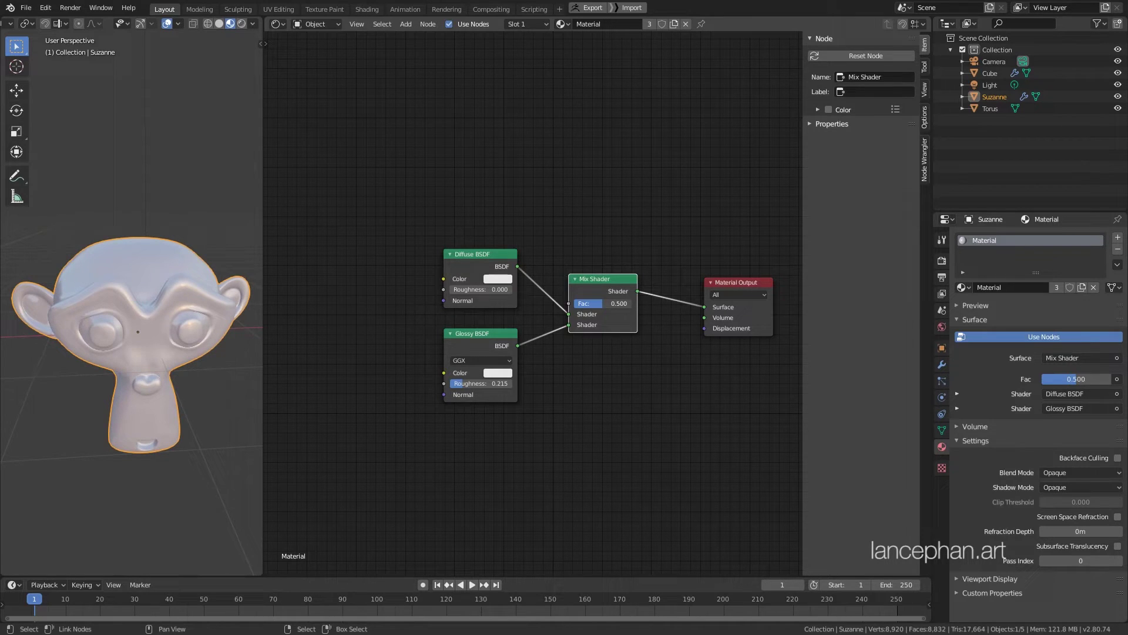
middle_drag(199, 310, 126, 329)
middle_drag(597, 310, 605, 313)
- Turn the Diffuse BSDF colour red and lower the Mix Shader factor to 0.133
click(604, 308)
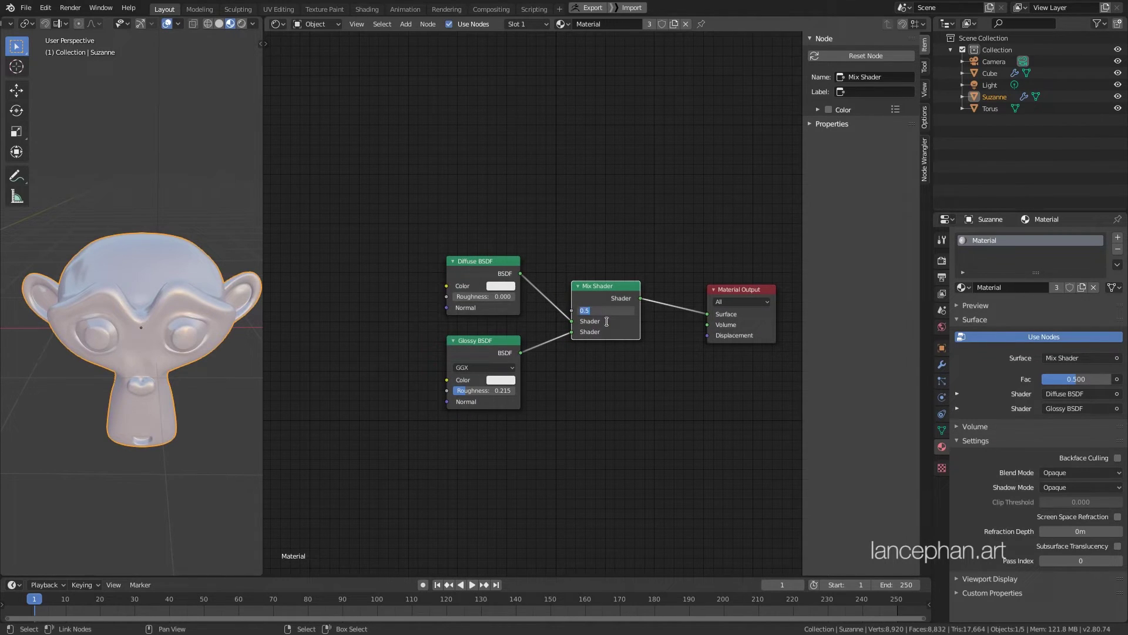
click(501, 287)
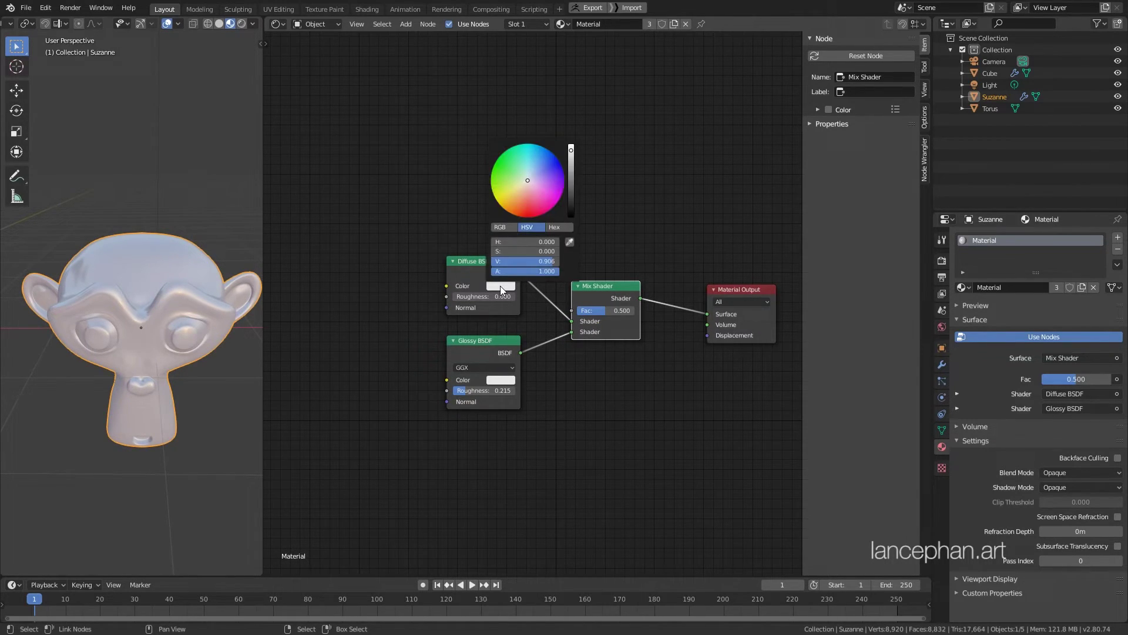
click(528, 210)
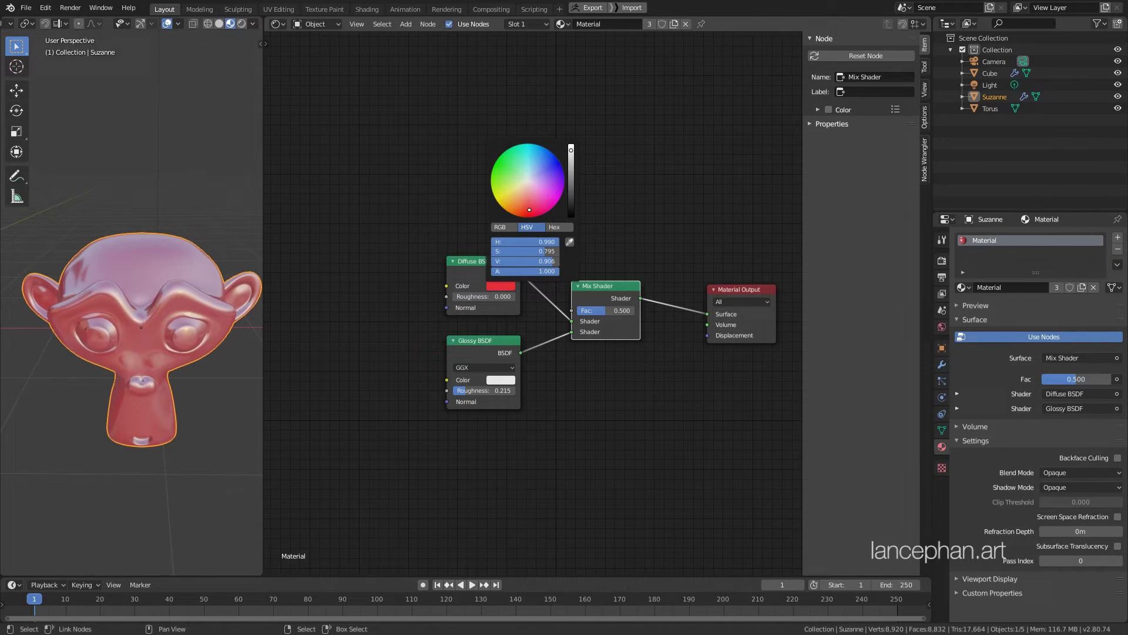
drag(605, 310, 586, 310)
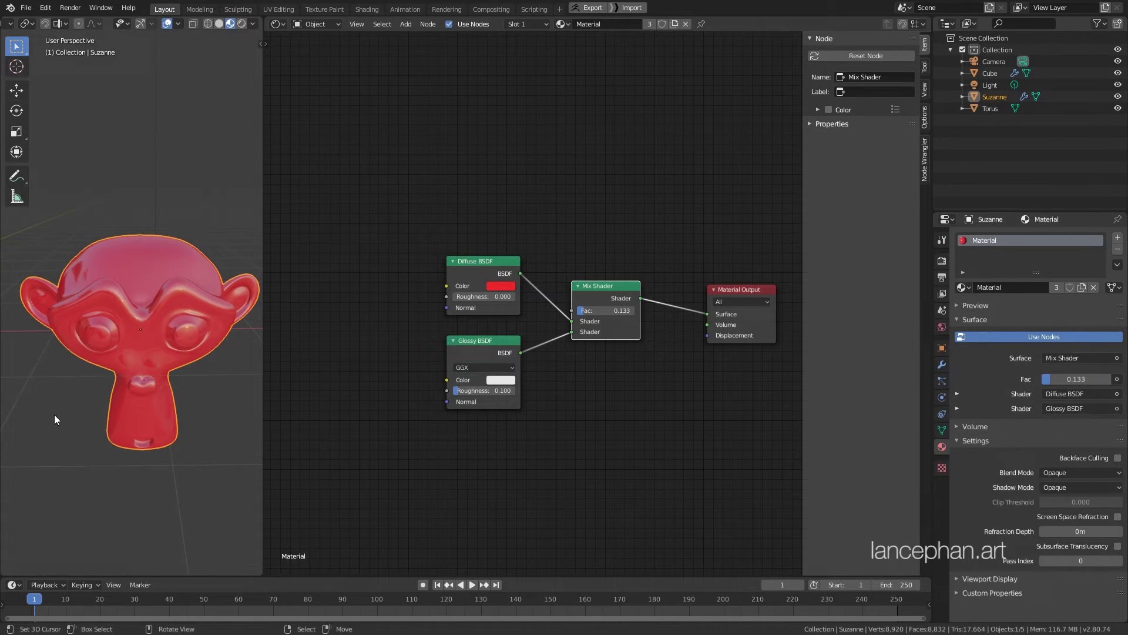
middle_drag(54, 414, 217, 408)
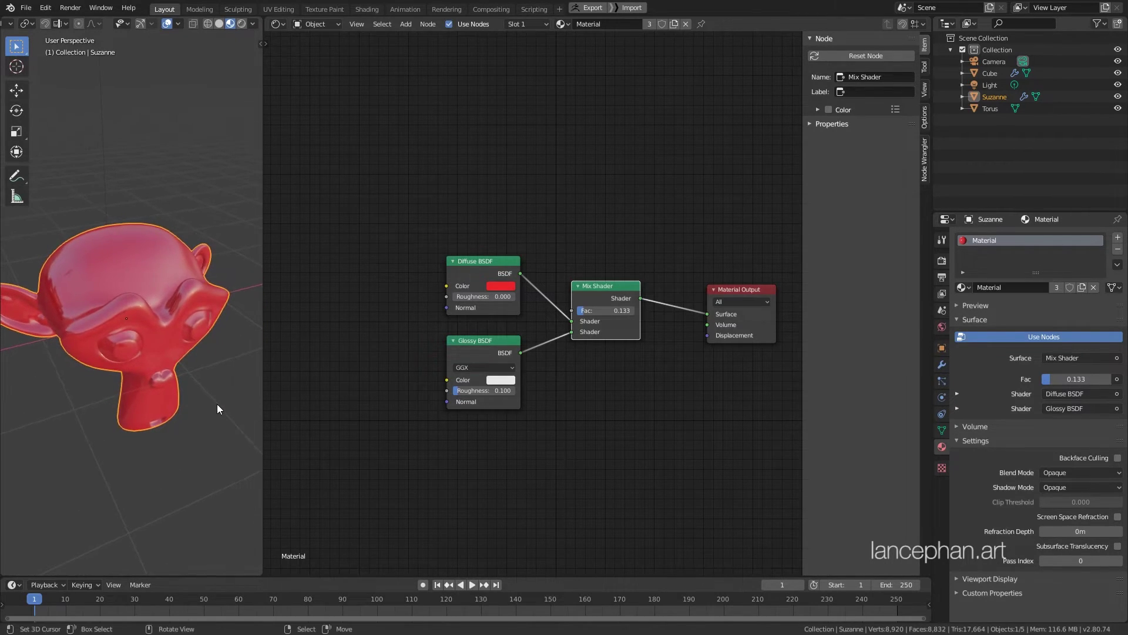
- Try the forest and sky-and-field HDRIs in the viewport preview, rotating the lighting around the model
click(253, 23)
click(249, 130)
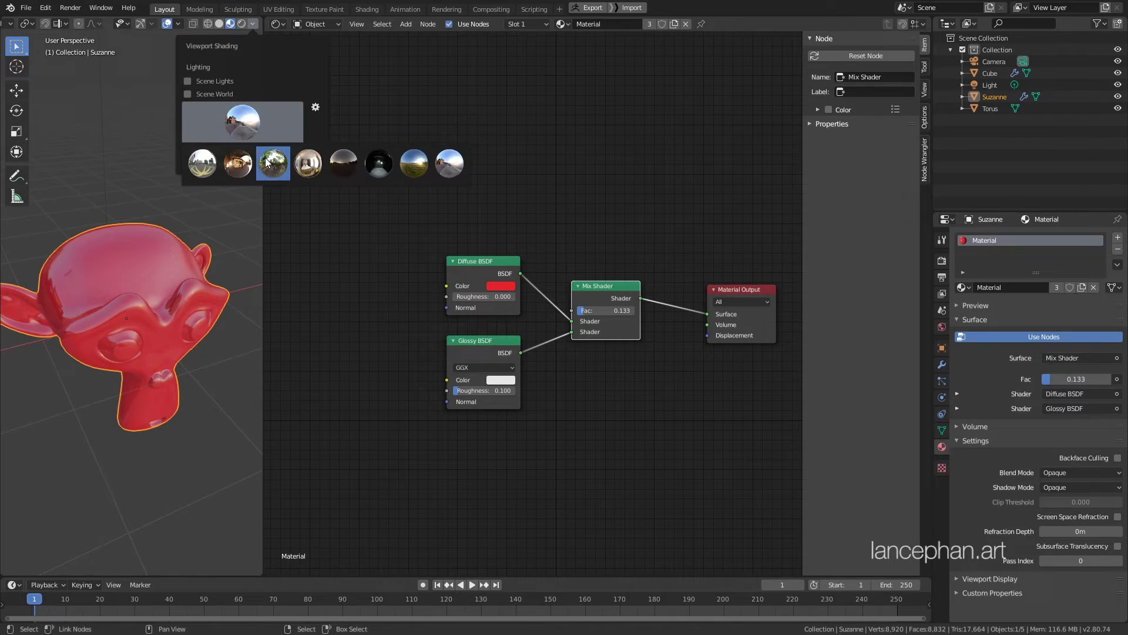
click(264, 159)
click(265, 133)
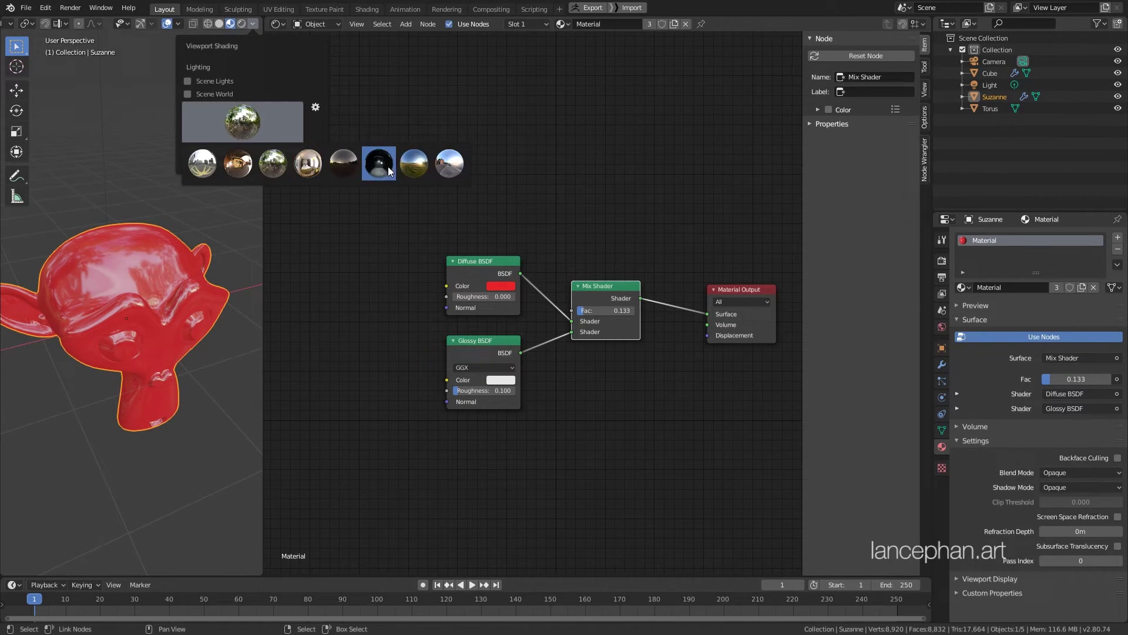
click(418, 170)
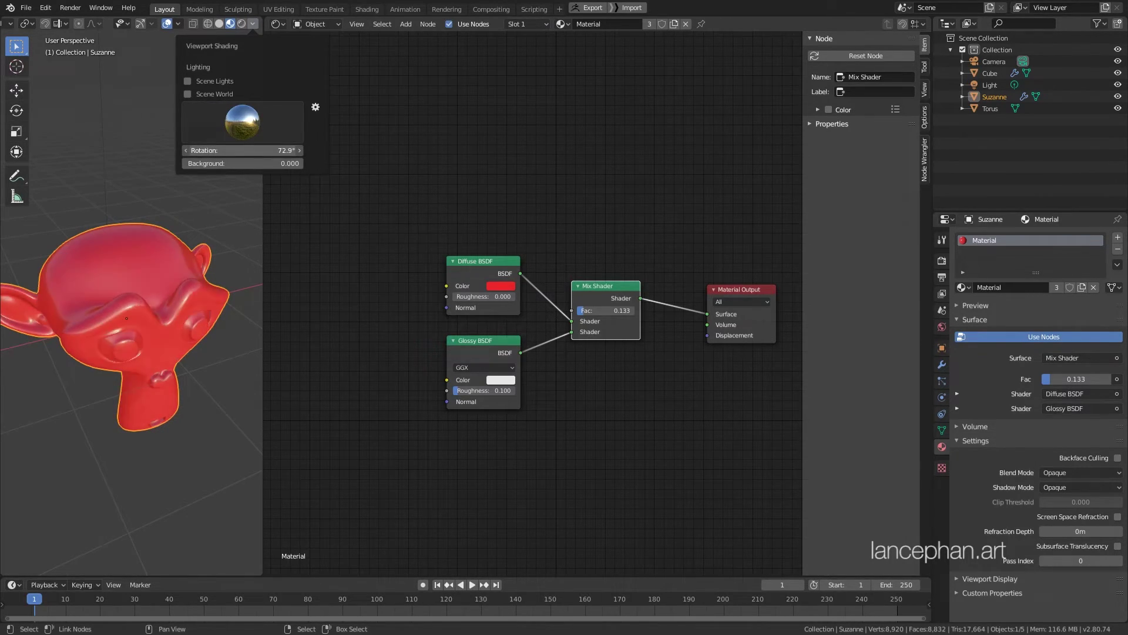
drag(258, 151, 215, 150)
mouse_move(153, 203)
middle_down()
mouse_move(94, 237)
mouse_move(87, 216)
mouse_move(19, 245)
mouse_move(201, 256)
mouse_move(44, 294)
middle_up()
scroll(87, 216, down, 3)
click(152, 354)
middle_drag(130, 298, 158, 329)
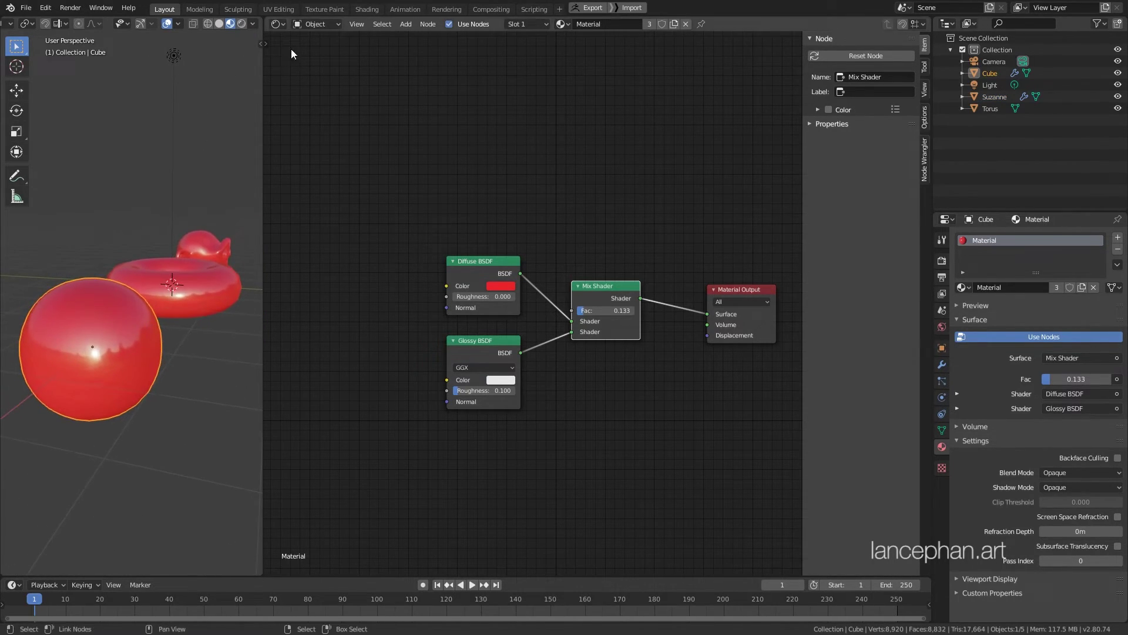
- Switch the preview to the interior studio HDRI, rotated to 30.3°
click(253, 24)
click(243, 124)
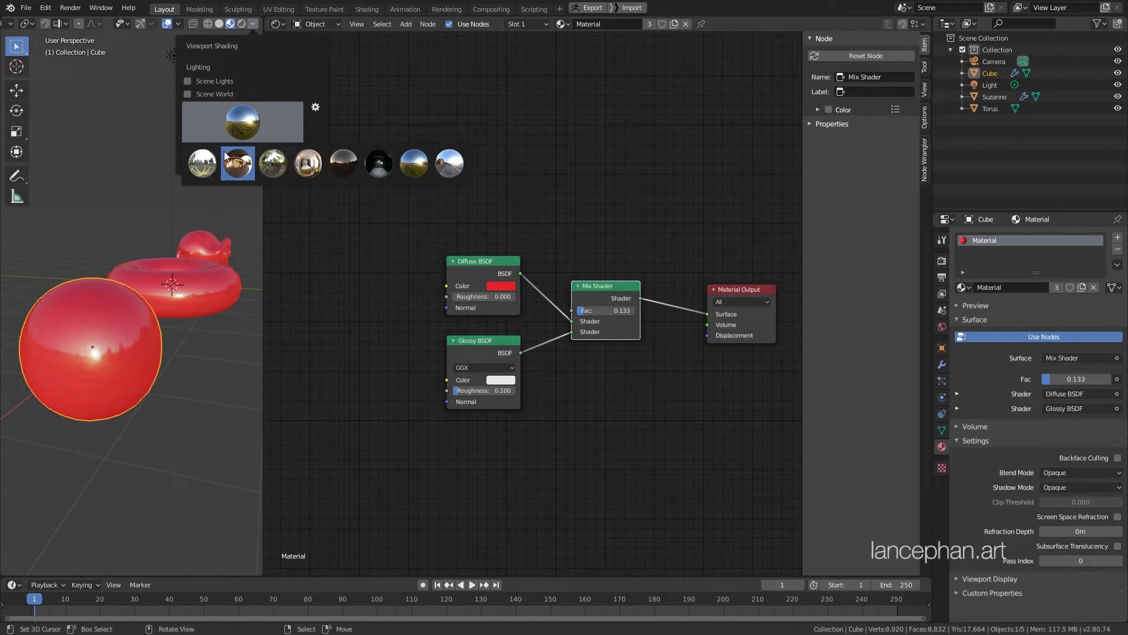
click(234, 168)
mouse_move(234, 151)
mouse_down()
mouse_move(253, 154)
mouse_move(224, 155)
mouse_move(250, 164)
mouse_up()
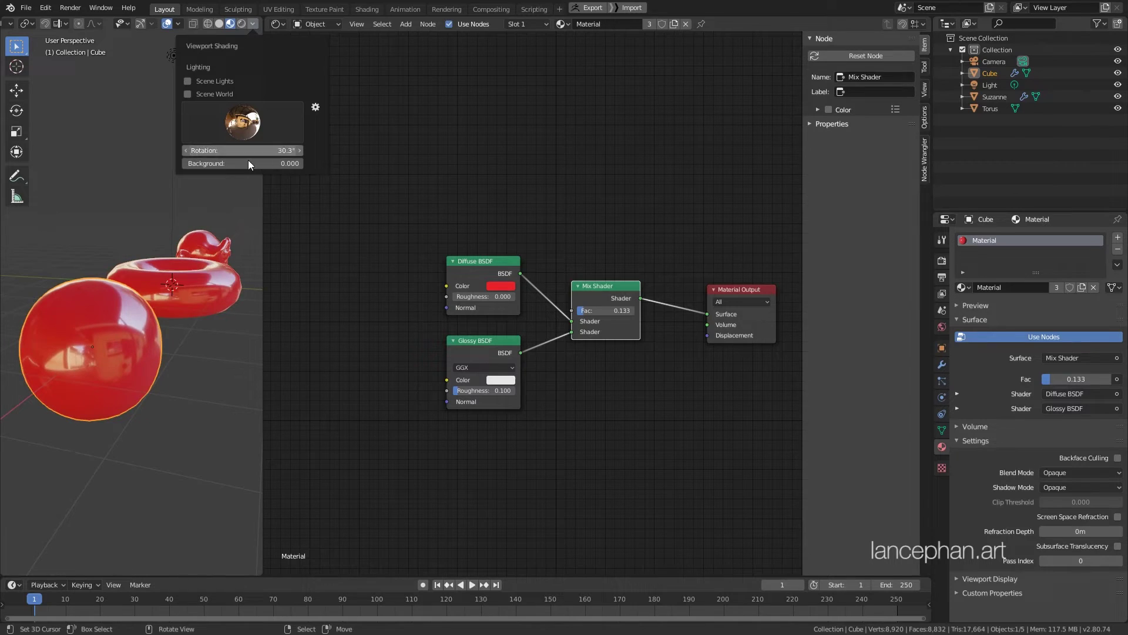
mouse_move(247, 199)
middle_down()
mouse_move(141, 311)
mouse_move(100, 308)
mouse_move(207, 279)
mouse_move(259, 289)
mouse_move(183, 305)
mouse_move(204, 285)
mouse_move(162, 296)
middle_up()
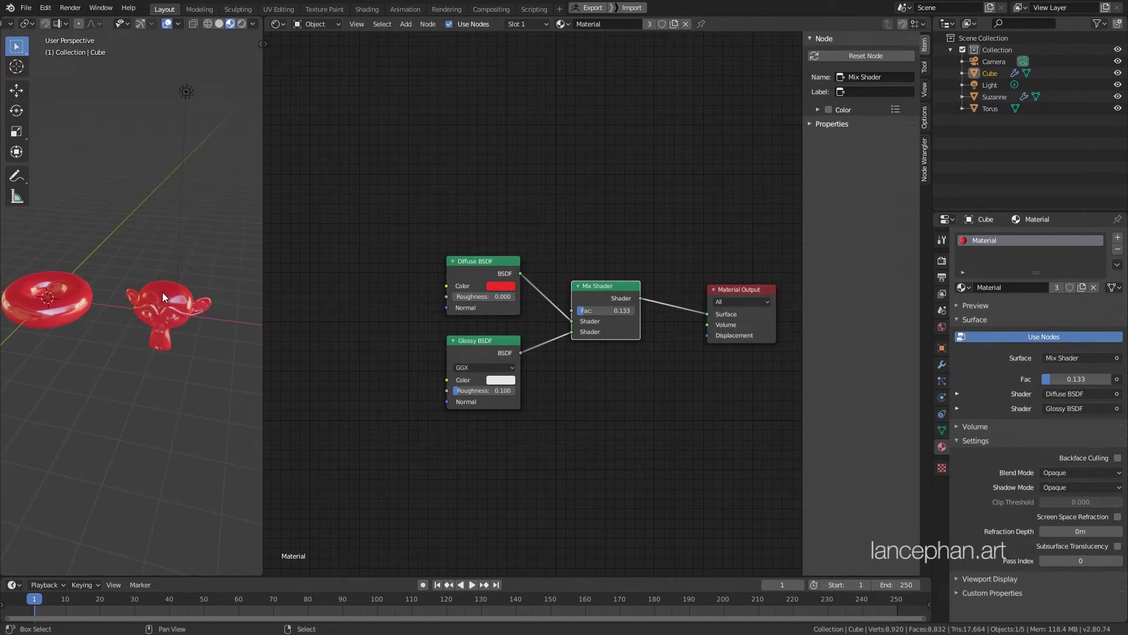
- Enter .15 as the Mix Shader factor
scroll(162, 296, up, 3)
click(603, 311)
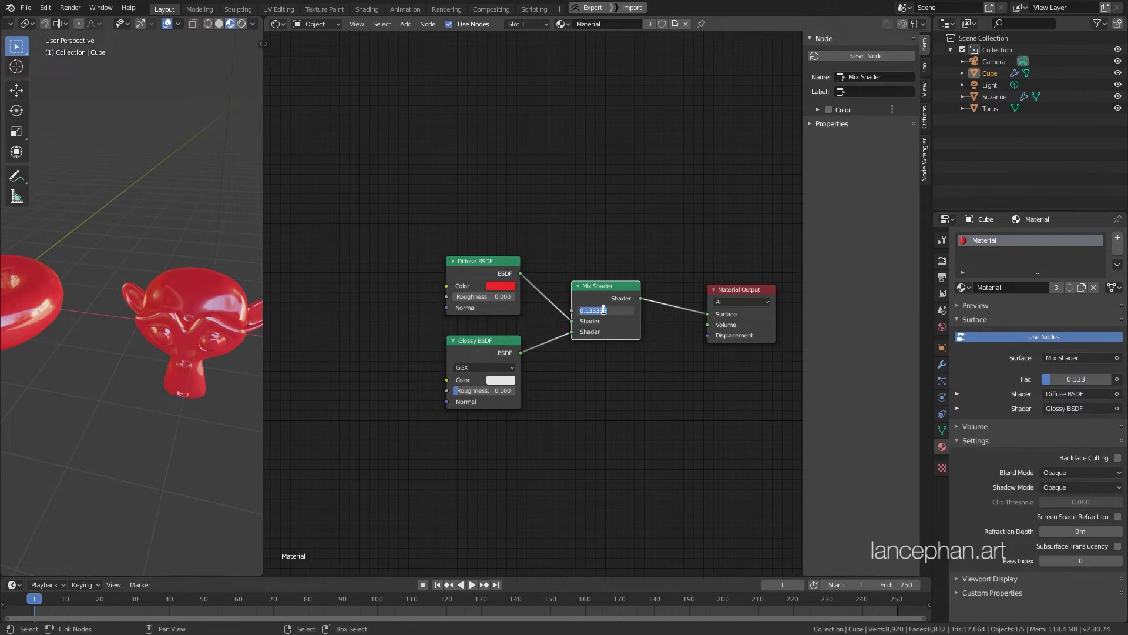
text(.150)
middle_drag(562, 371, 553, 393)
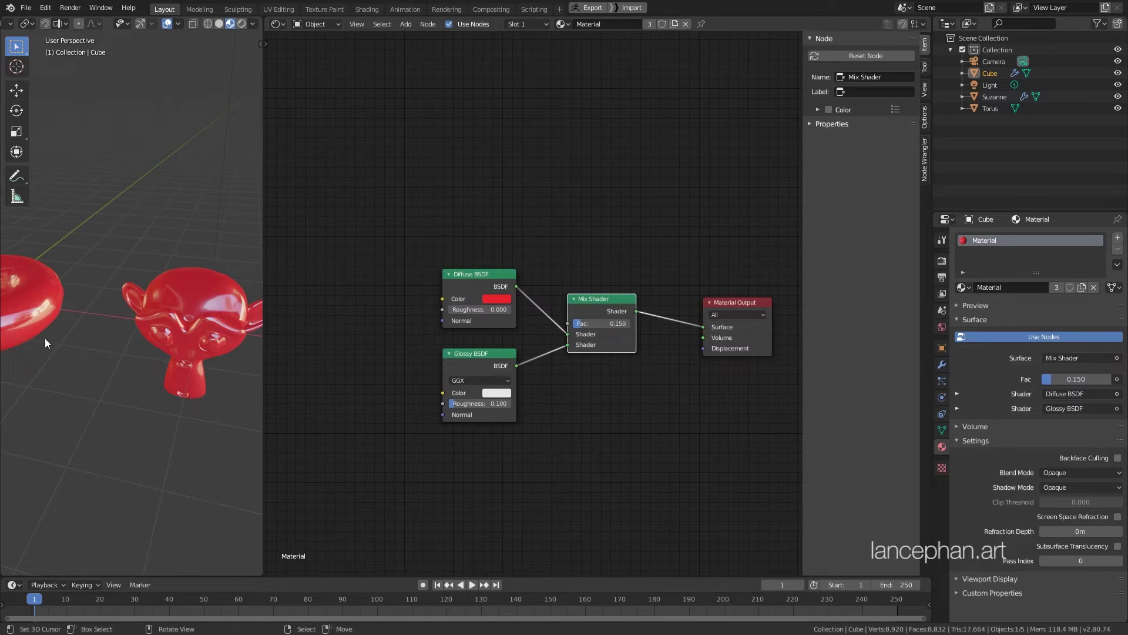
- Select and frame Suzanne, then orbit and zoom to inspect the glossy red material
middle_drag(45, 338, 133, 366)
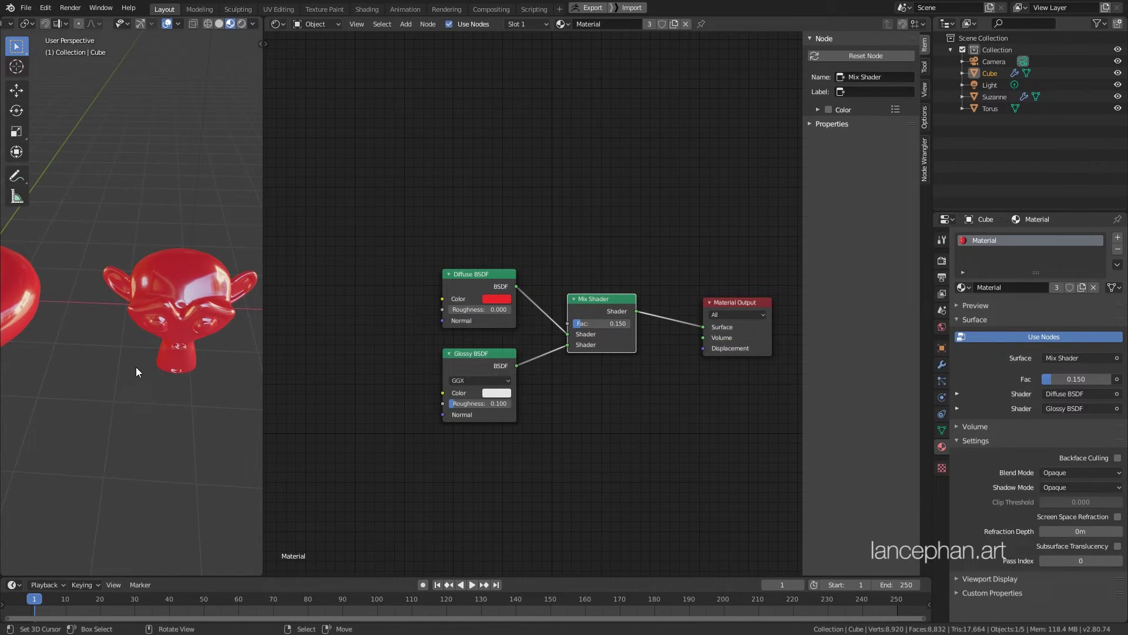
click(180, 304)
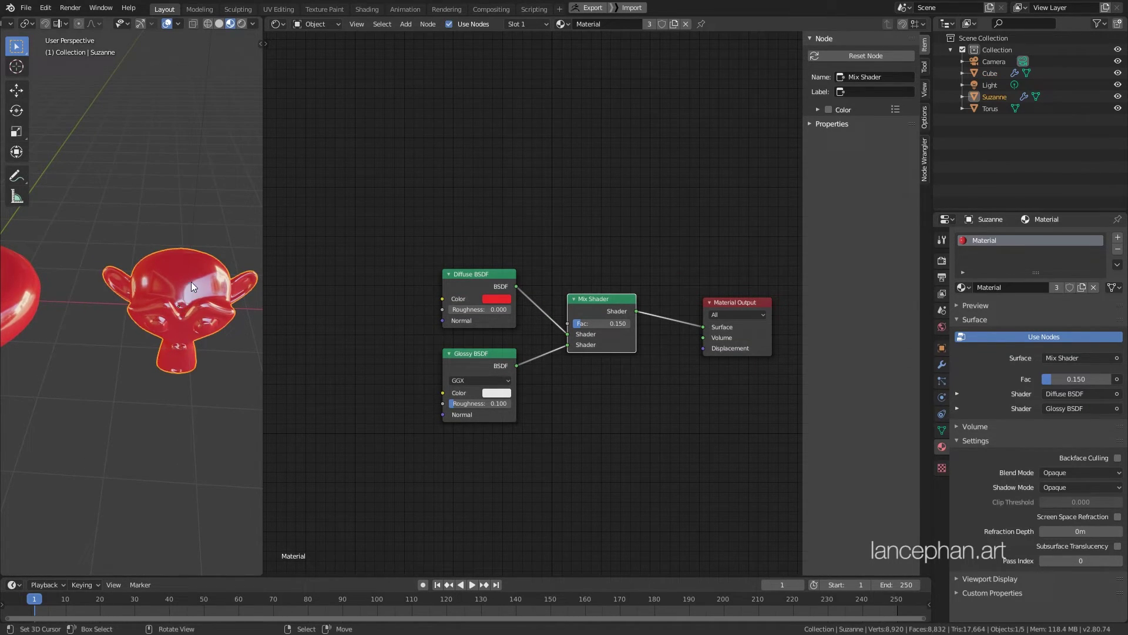
key(KP_Decimal)
middle_drag(182, 302, 191, 400)
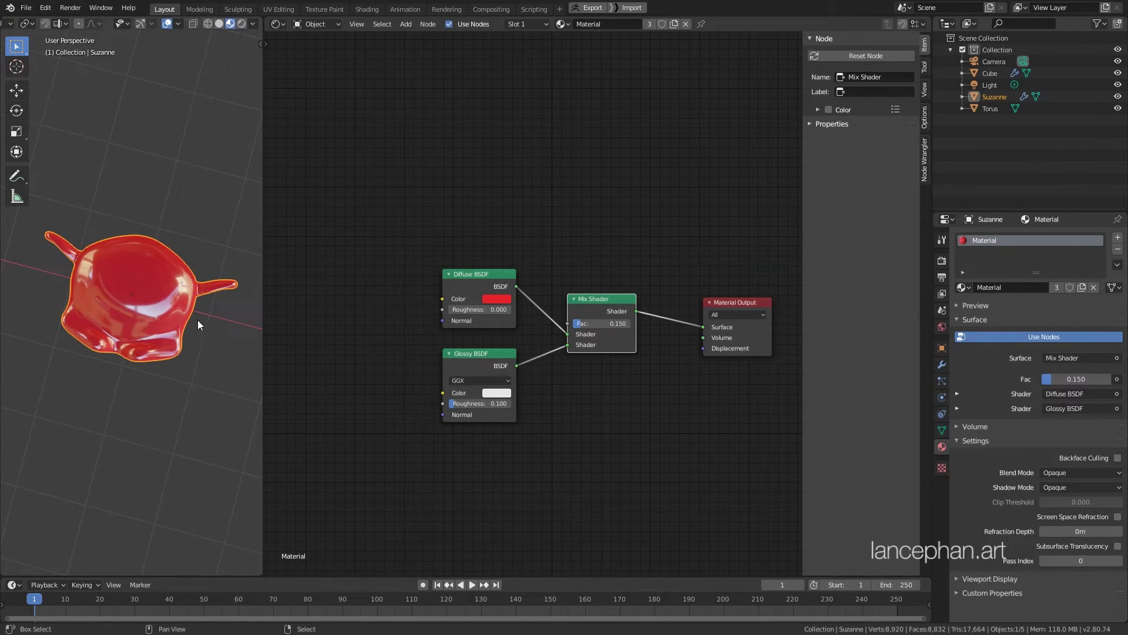
middle_drag(197, 320, 207, 336)
scroll(192, 327, up, 8)
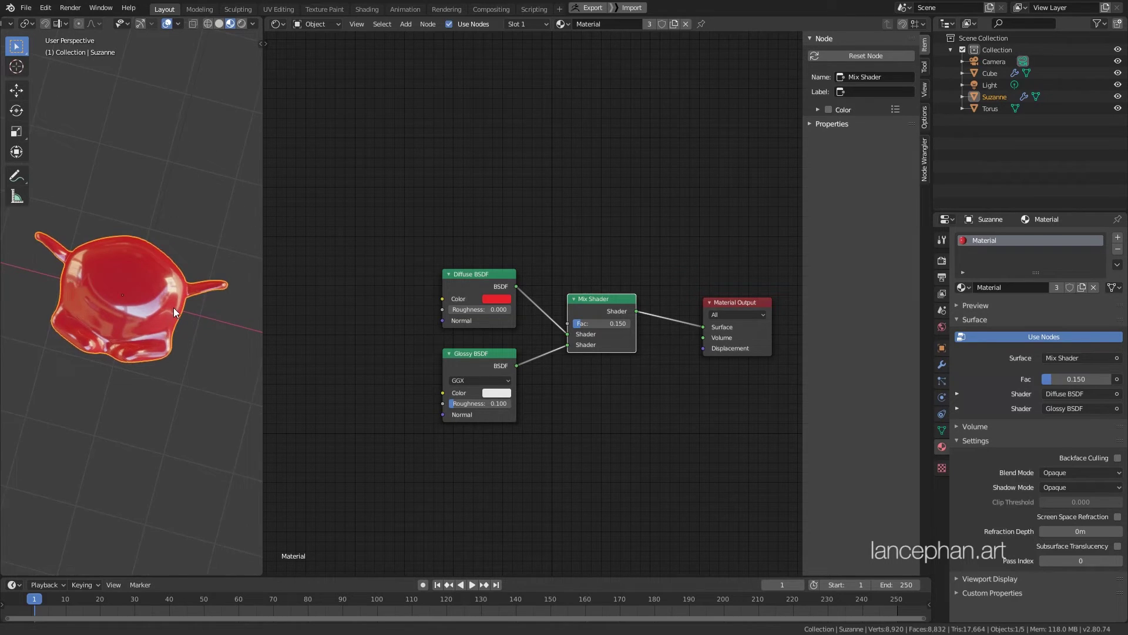
scroll(182, 311, up, 3)
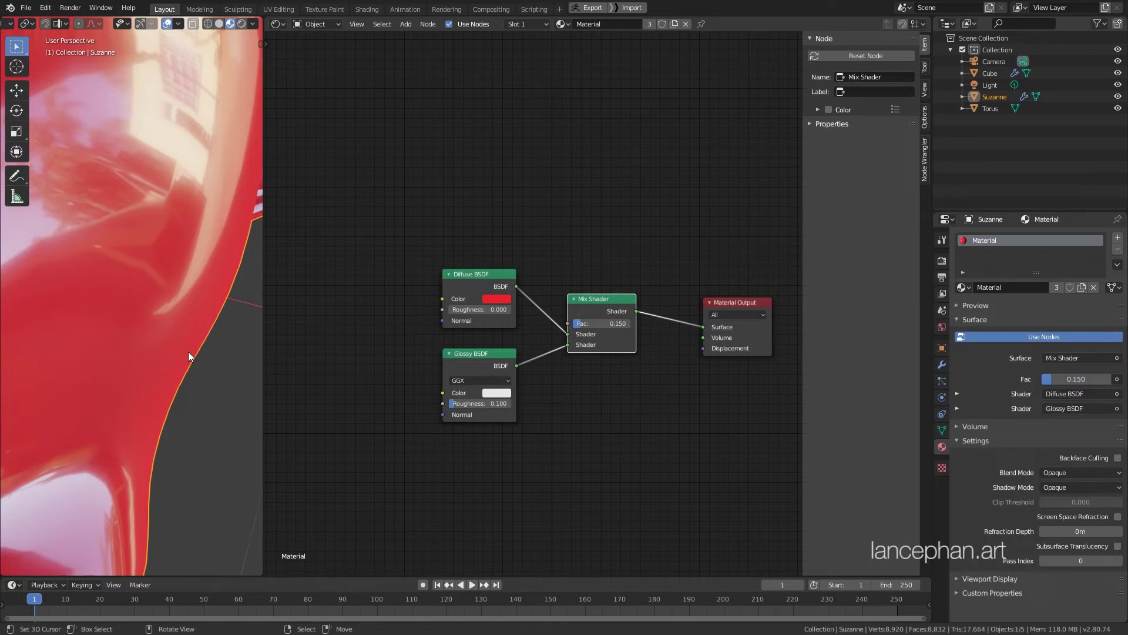
scroll(194, 344, down, 8)
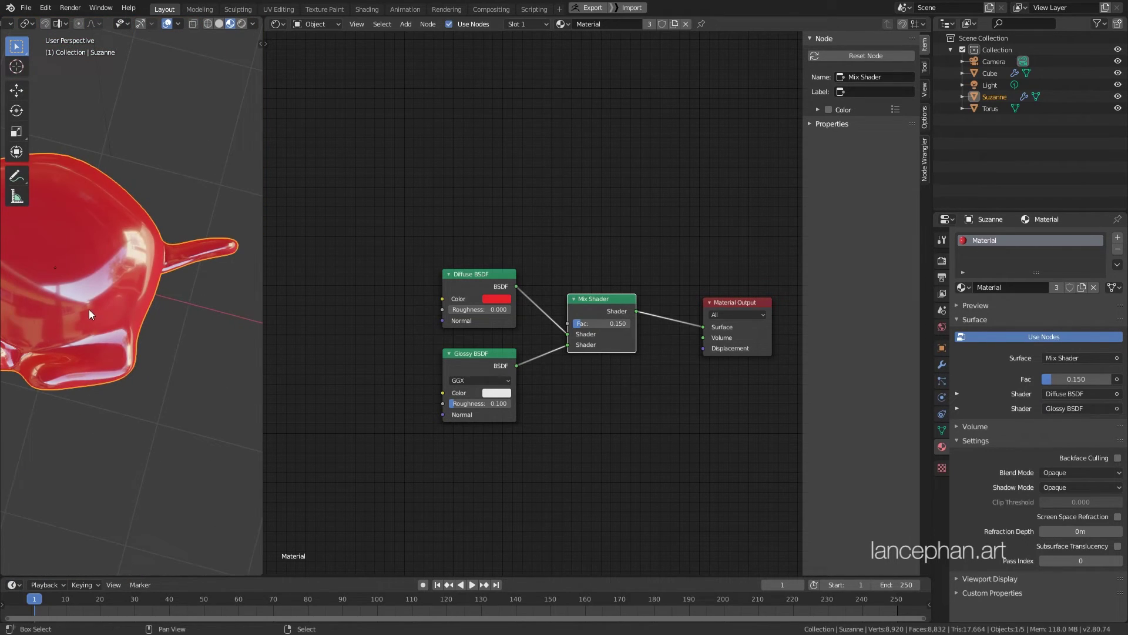
scroll(182, 341, down, 3)
mouse_move(181, 340)
middle_down()
mouse_move(162, 344)
mouse_move(170, 217)
mouse_move(168, 322)
mouse_move(177, 327)
middle_up()
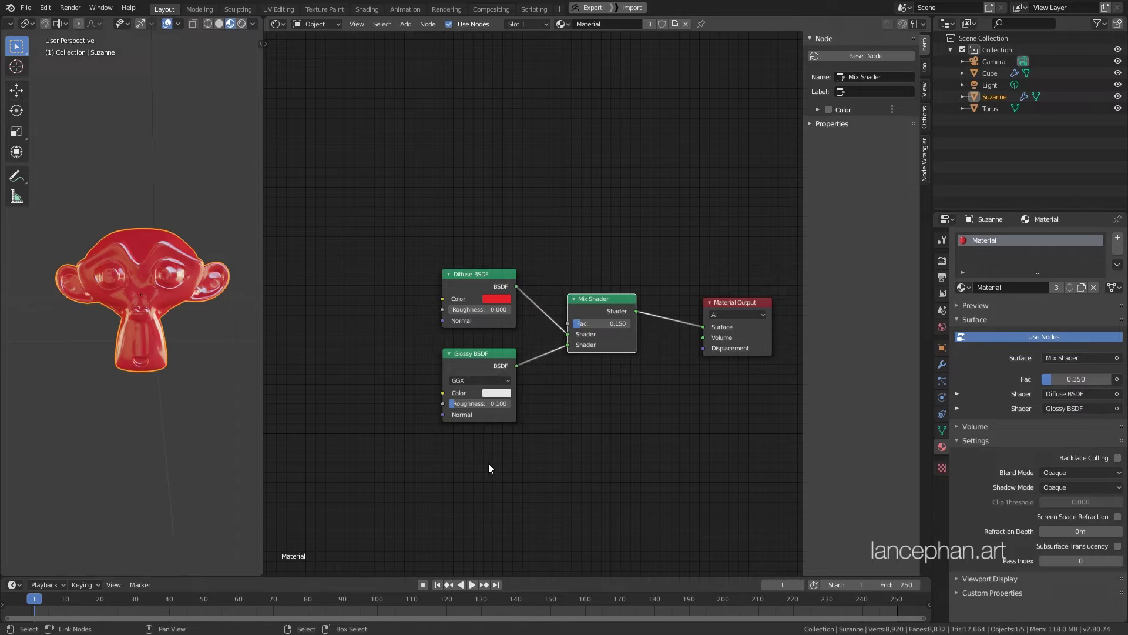
middle_drag(564, 441, 600, 447)
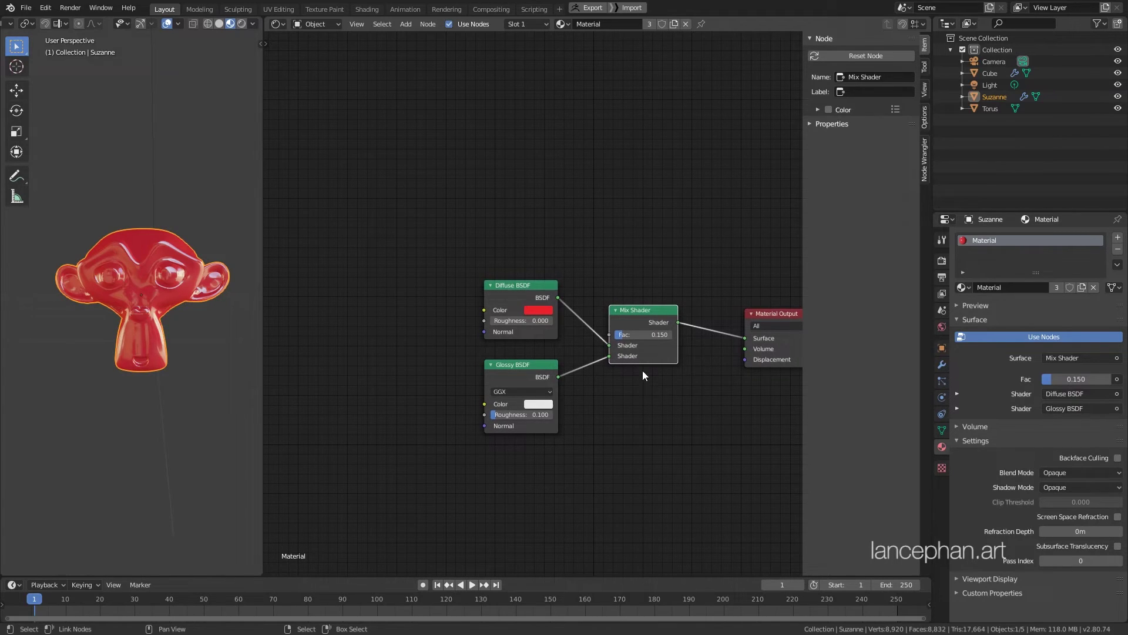
- Nudge the Mix Shader node and pan until the Material Output node is fully visible
drag(653, 317, 659, 310)
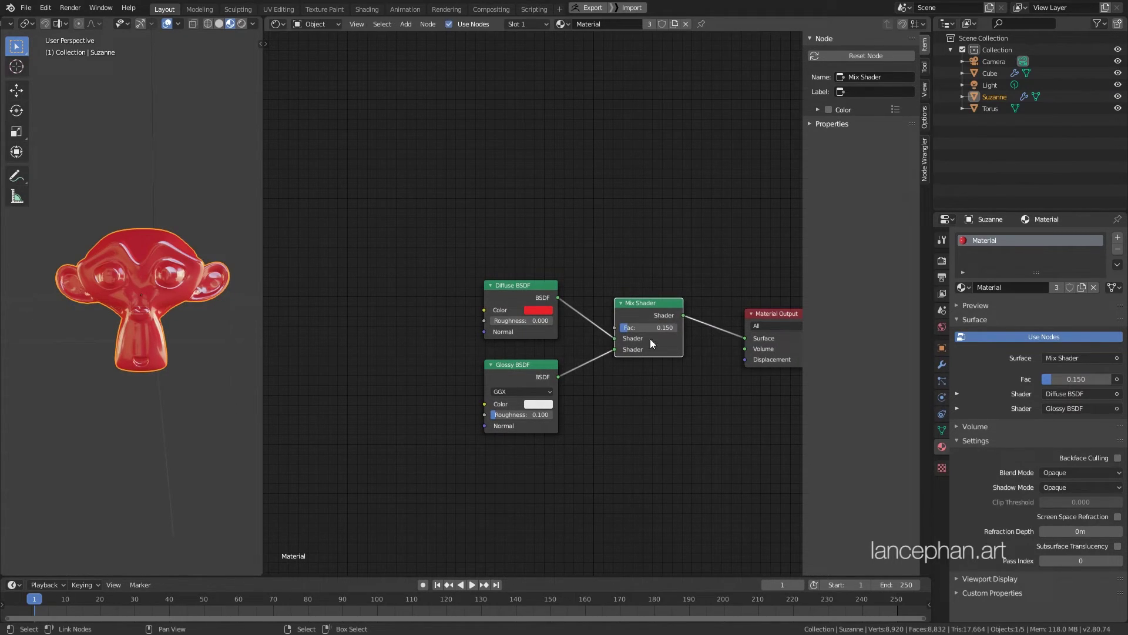
scroll(615, 329, up, 2)
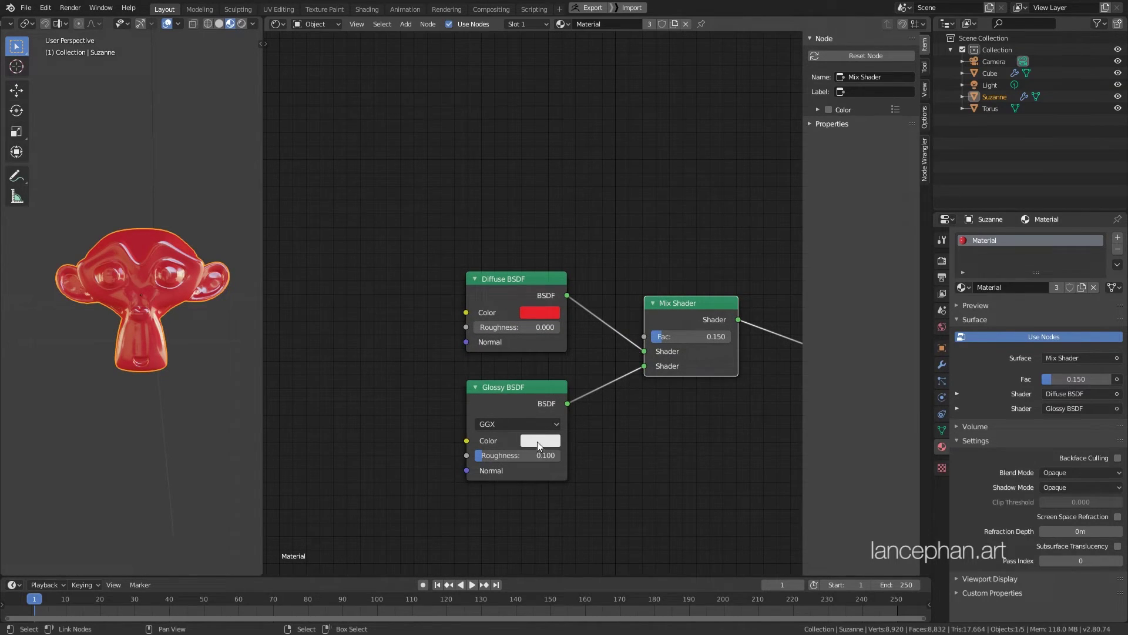
scroll(537, 442, right, 3)
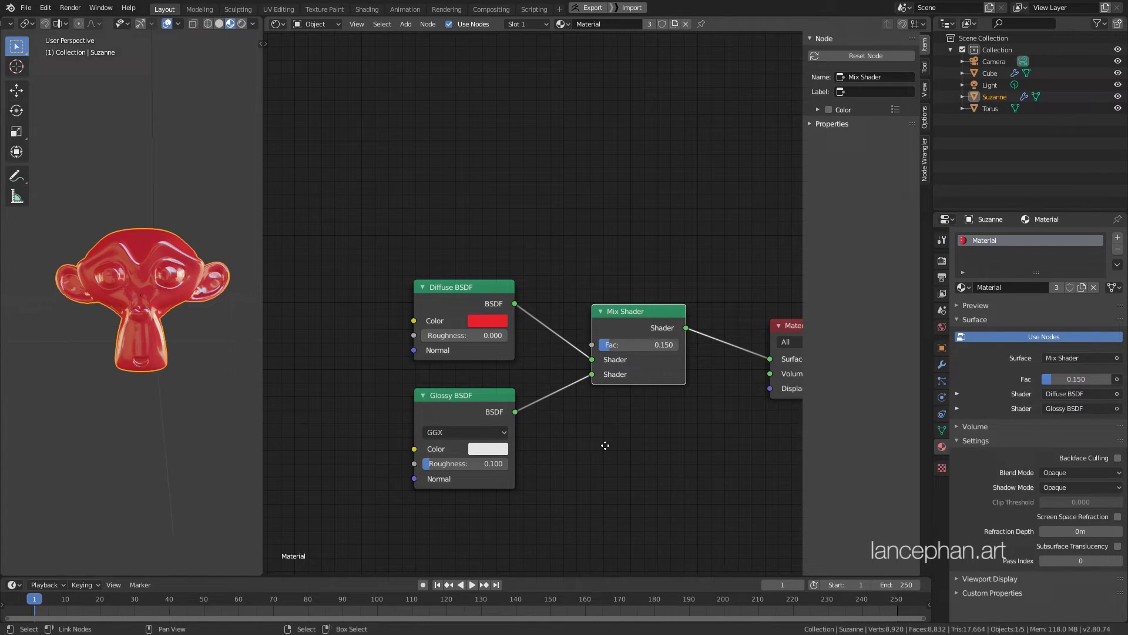
scroll(605, 446, down, 1)
middle_drag(604, 446, 567, 469)
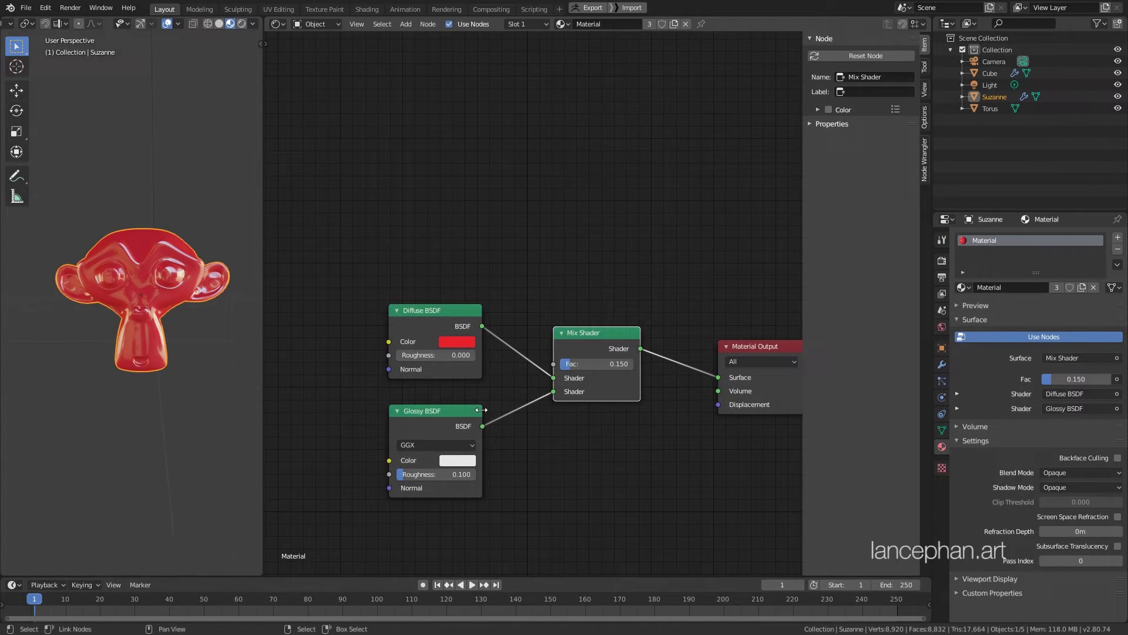
- Box-select the Diffuse and Glossy BSDF nodes and move them left and down
click(525, 300)
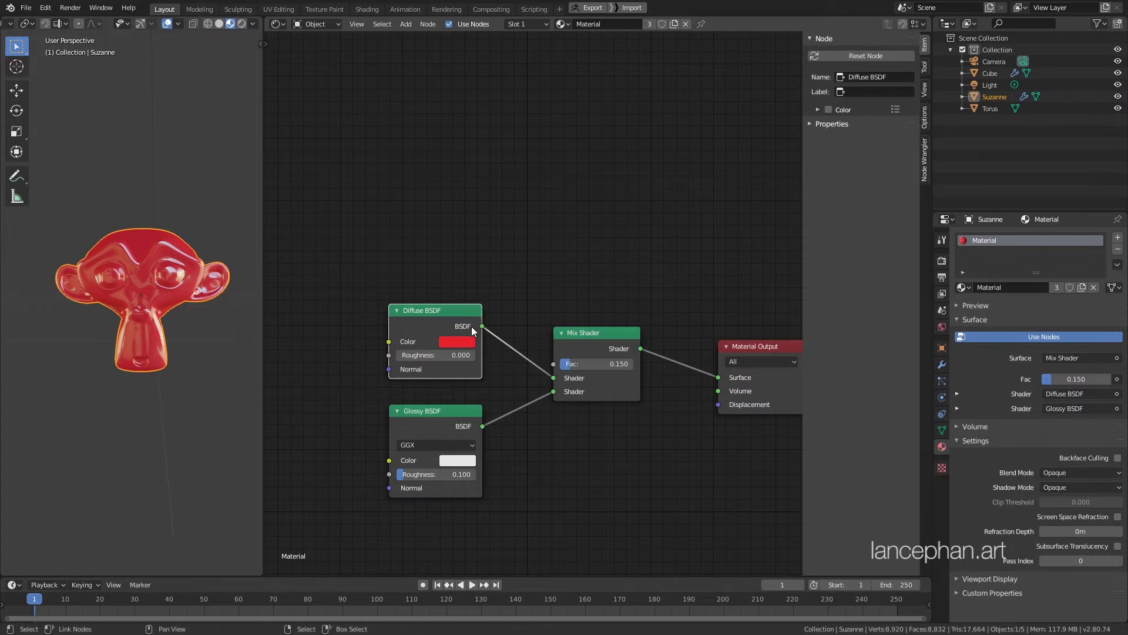
key(b)
drag(491, 308, 372, 496)
drag(471, 331, 410, 360)
scroll(405, 369, down, 1)
scroll(414, 359, down, 1)
click(409, 345)
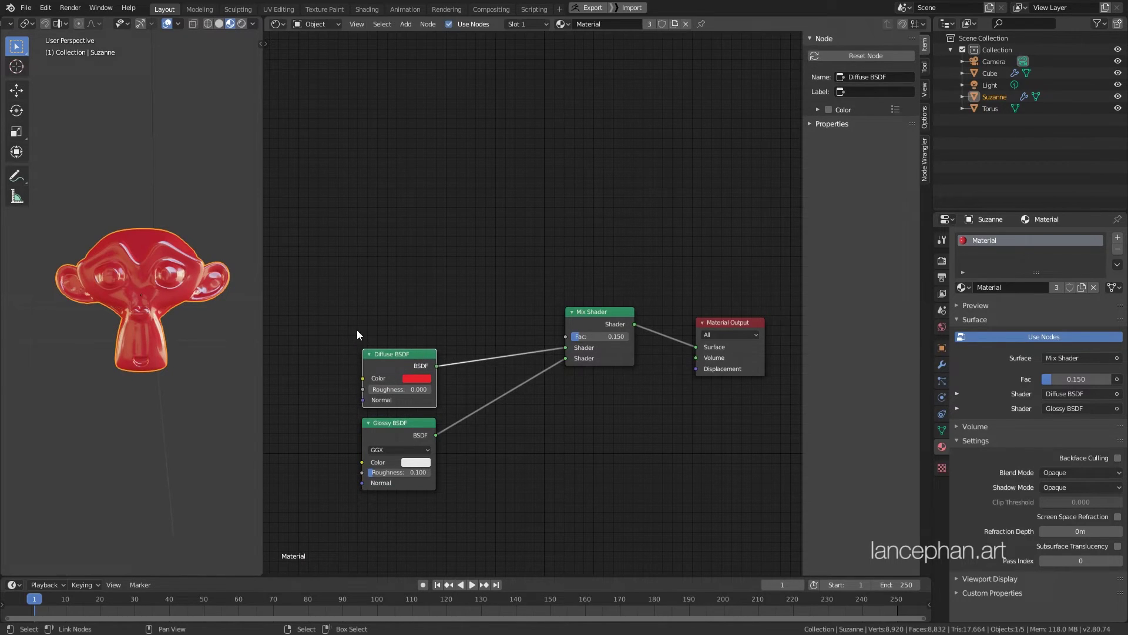
shift+scroll(358, 330, up, 2)
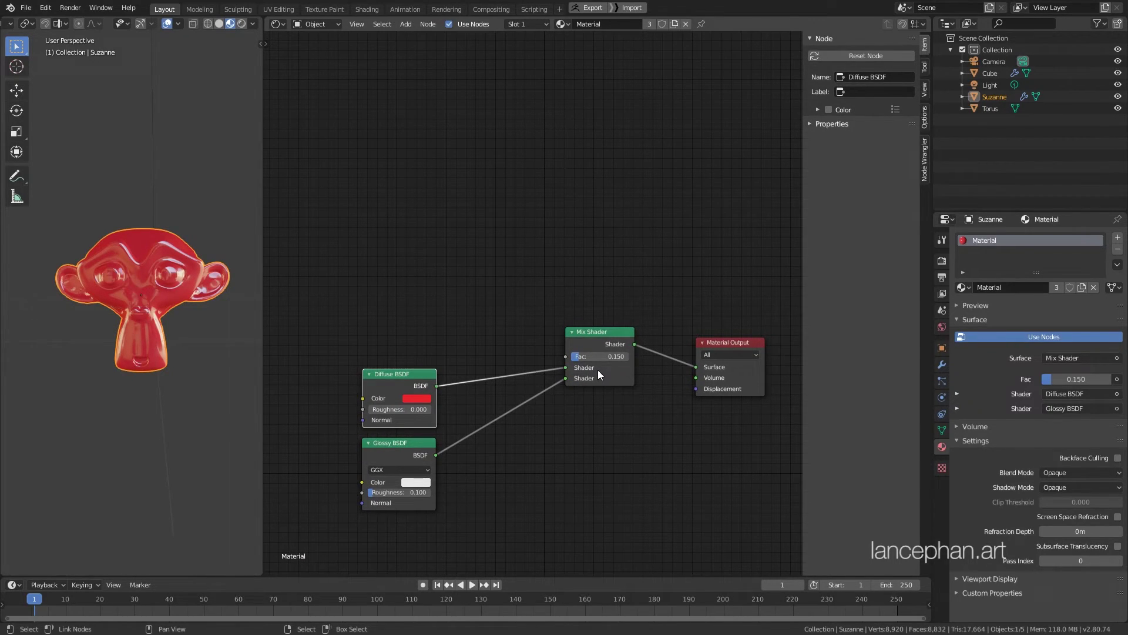
middle_drag(614, 367, 614, 368)
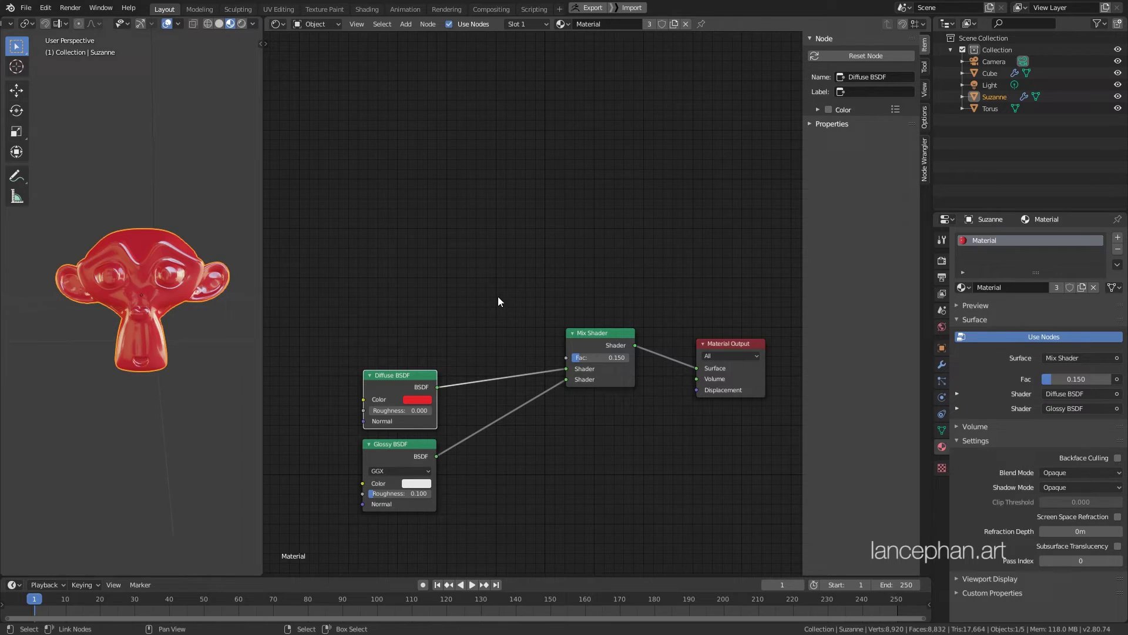
middle_drag(498, 297, 490, 287)
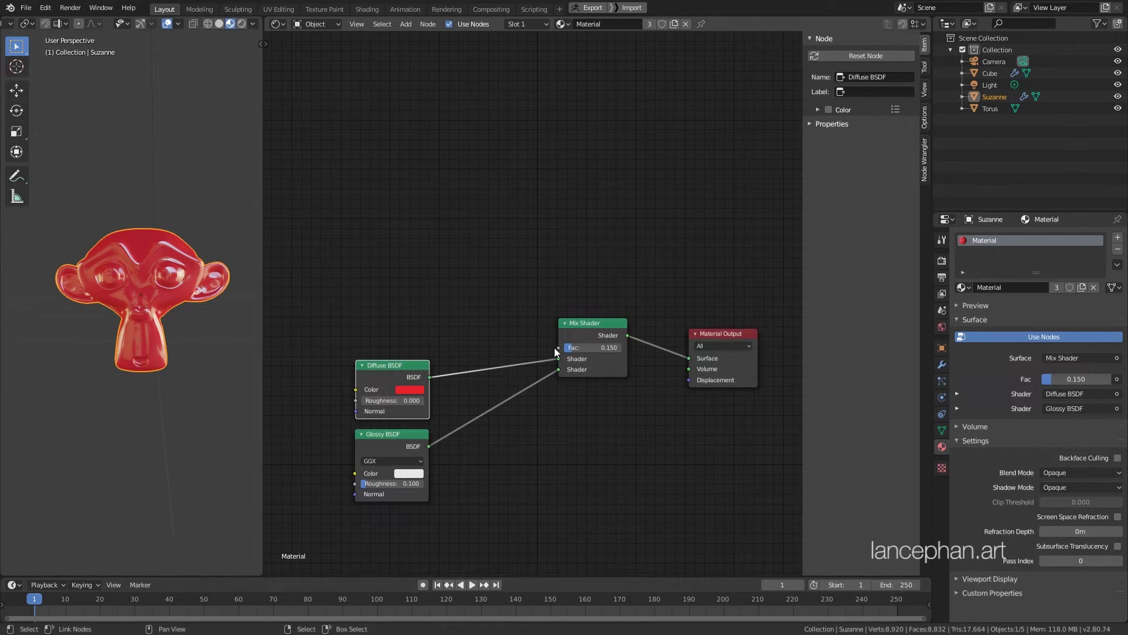
middle_drag(202, 337, 199, 361)
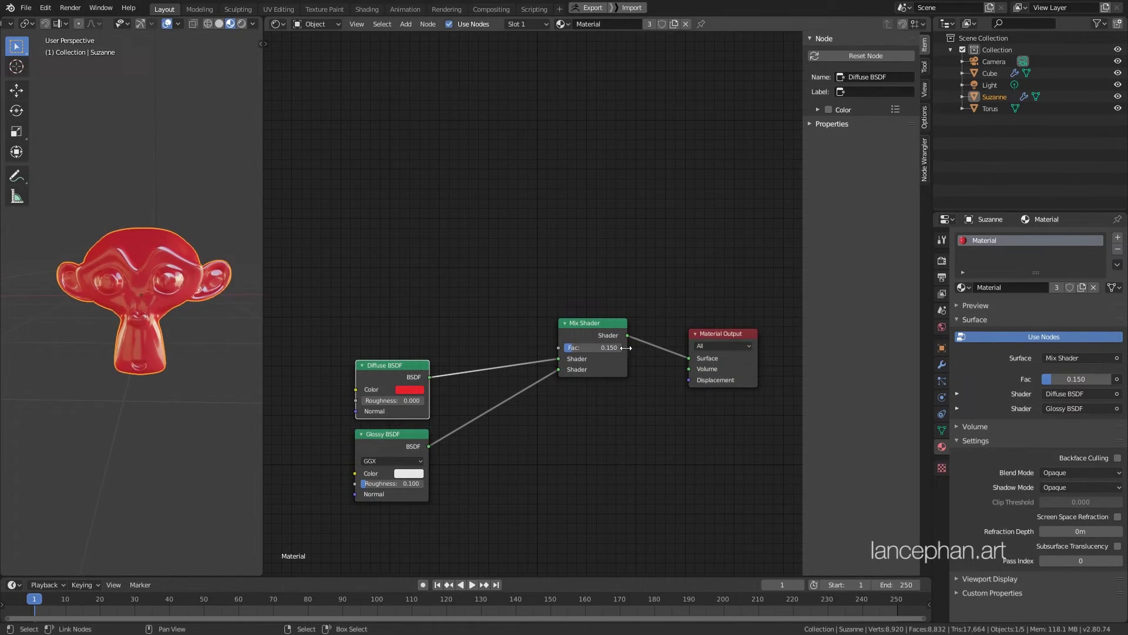
- Compare values, settling the Mix Shader factor at 0.175 and Glossy roughness at 0.108
mouse_move(593, 347)
mouse_down()
mouse_move(573, 348)
mouse_move(597, 347)
mouse_up()
middle_drag(408, 466, 423, 446)
drag(433, 464, 493, 464)
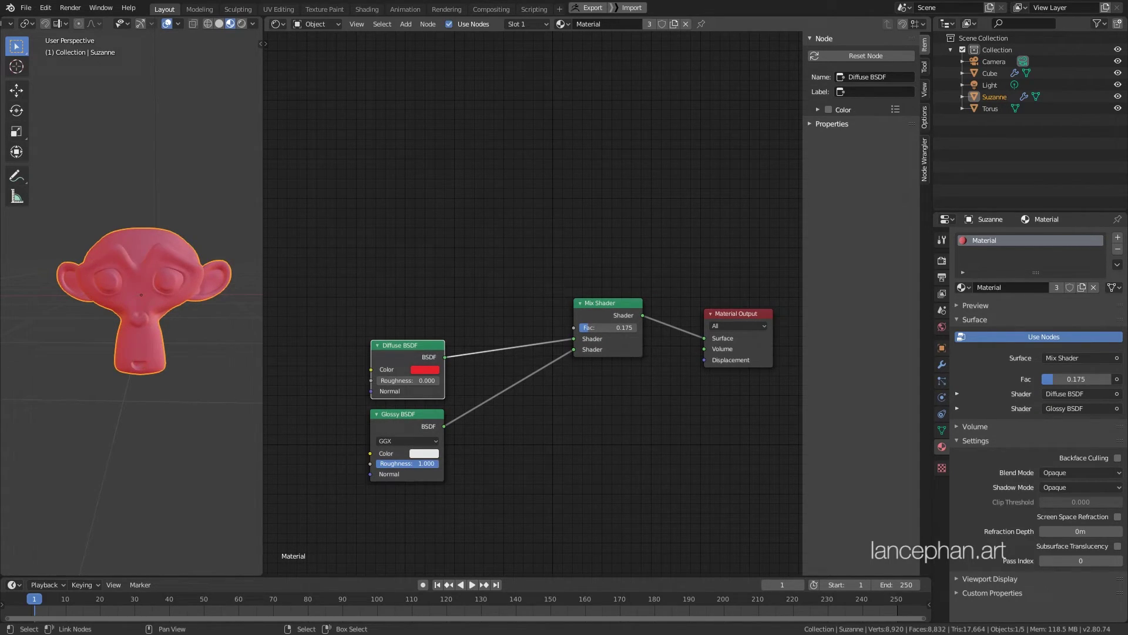
drag(423, 463, 365, 463)
middle_drag(451, 289, 462, 305)
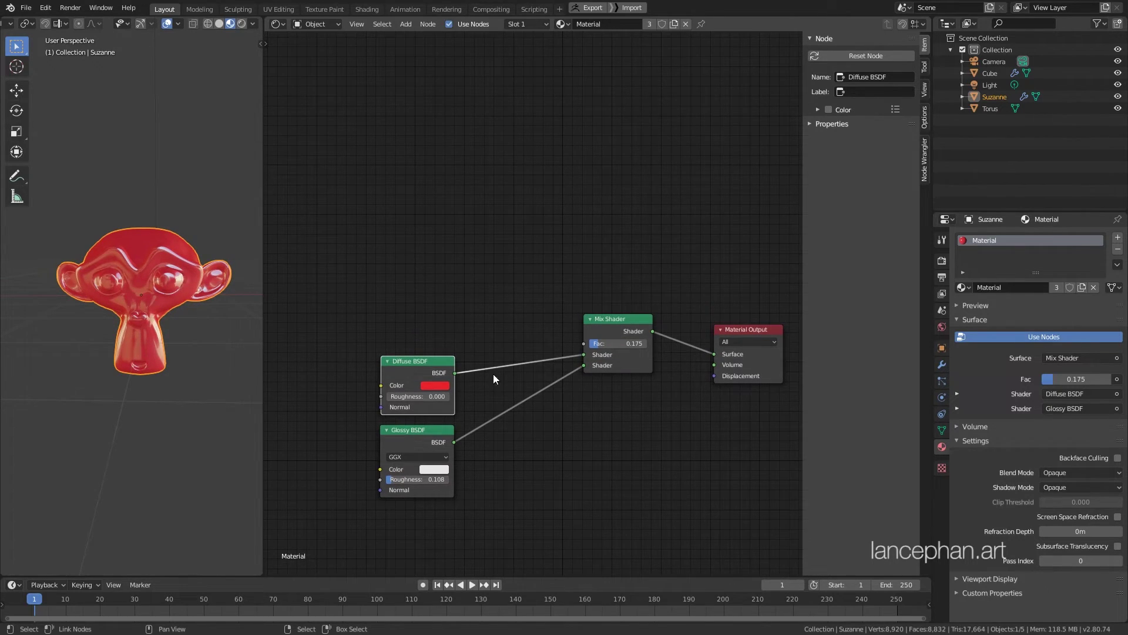
middle_drag(454, 361, 507, 361)
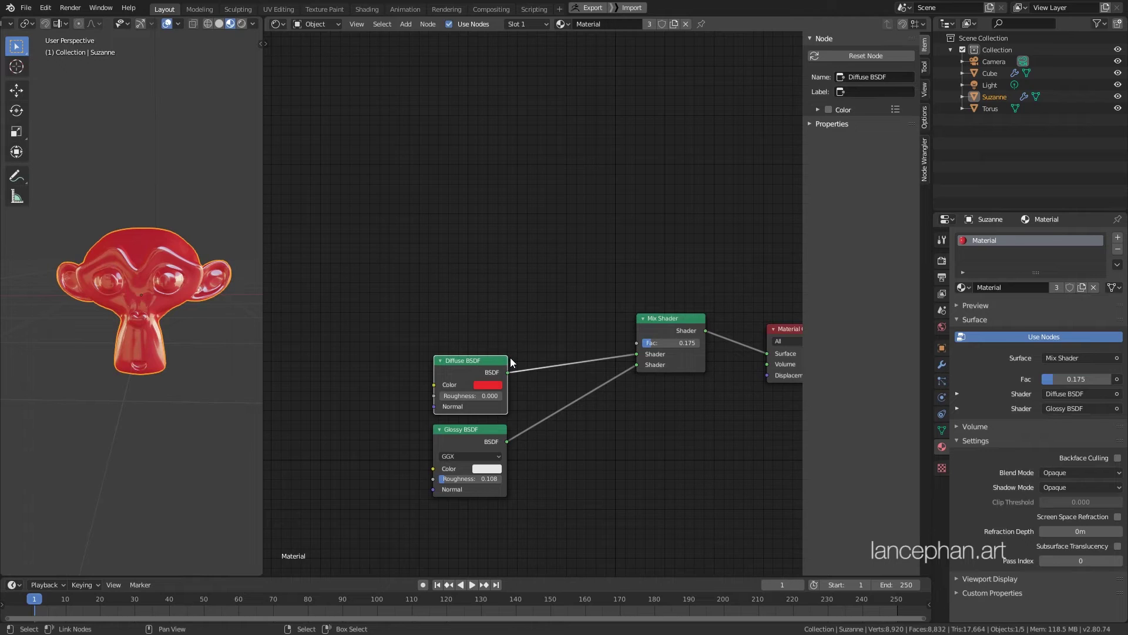
- Add a Fresnel node above the shaders and preview its output through a Viewer node
key(shift+a)
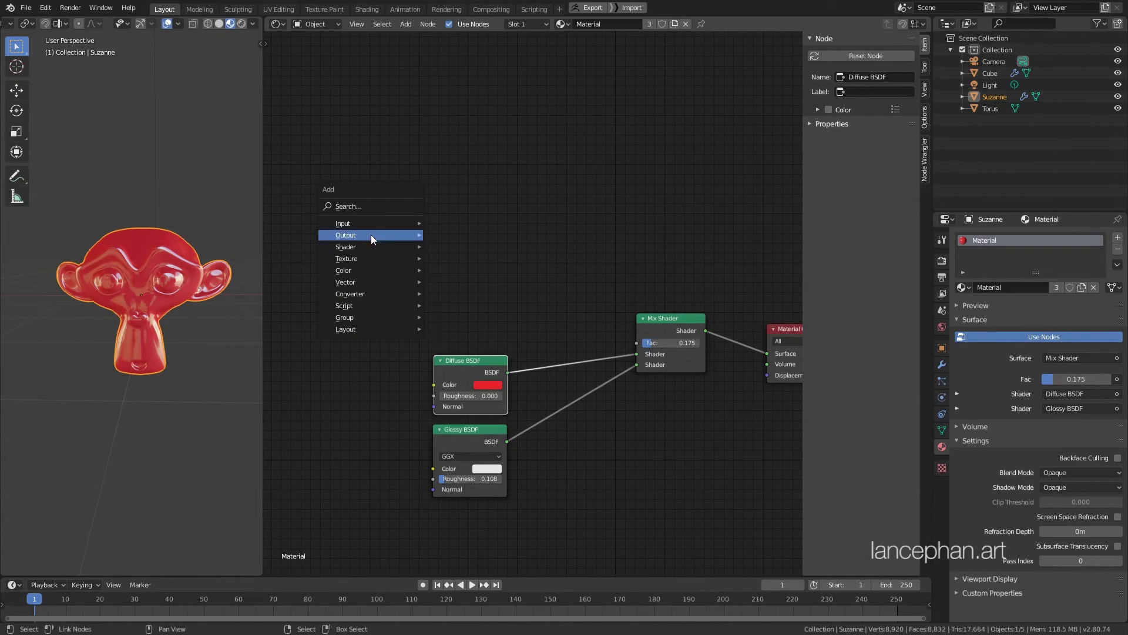
mouse_move(361, 224)
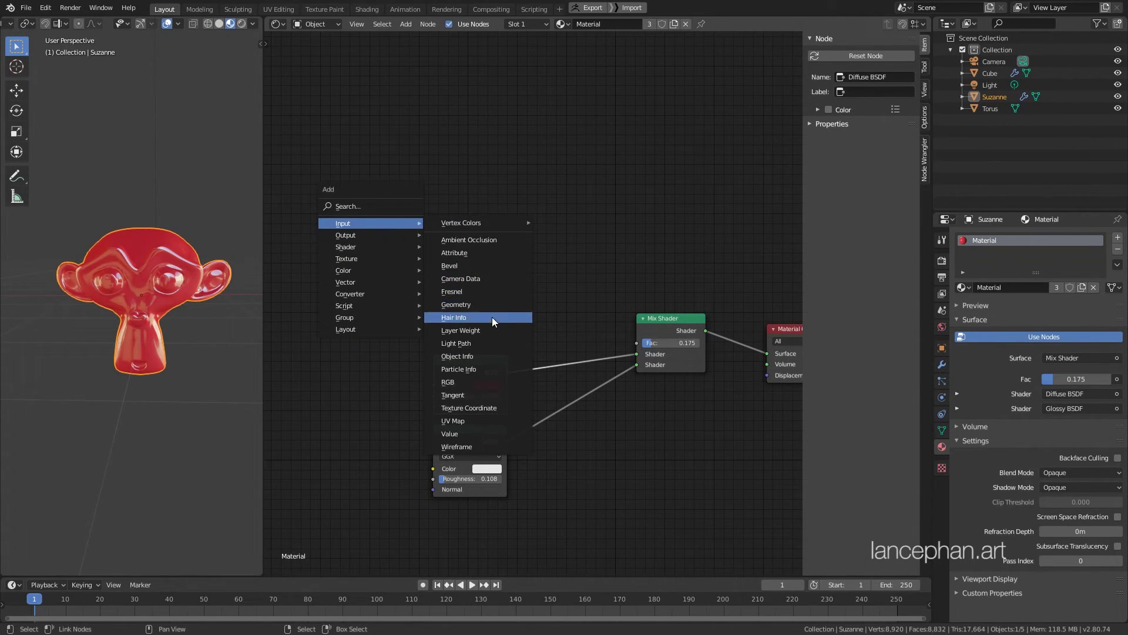
click(471, 289)
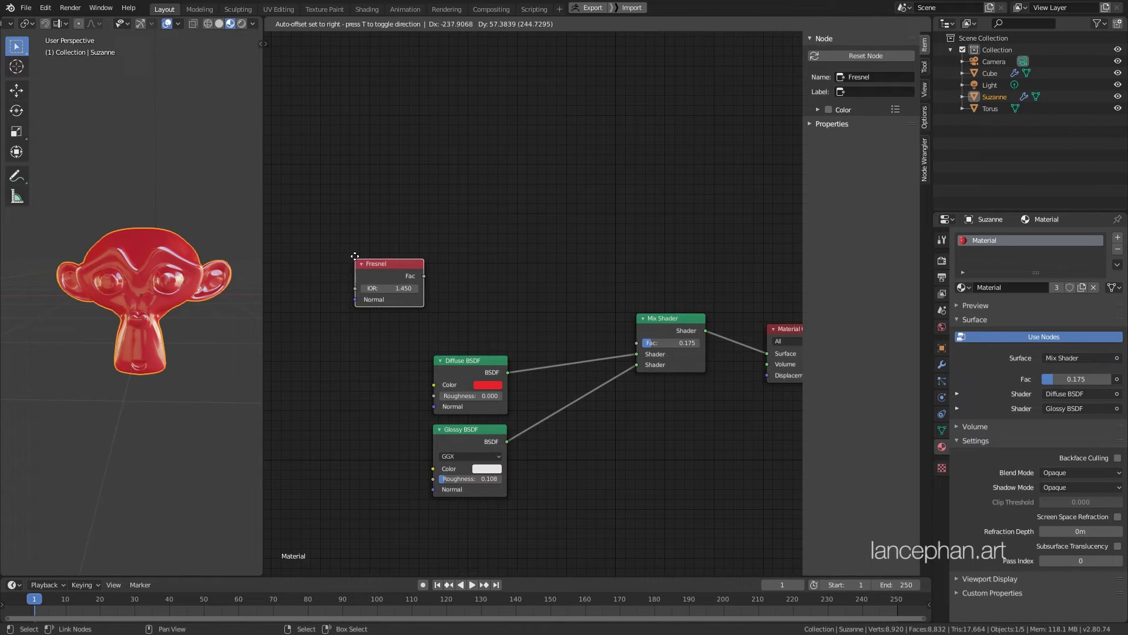
click(410, 241)
middle_drag(453, 259, 462, 281)
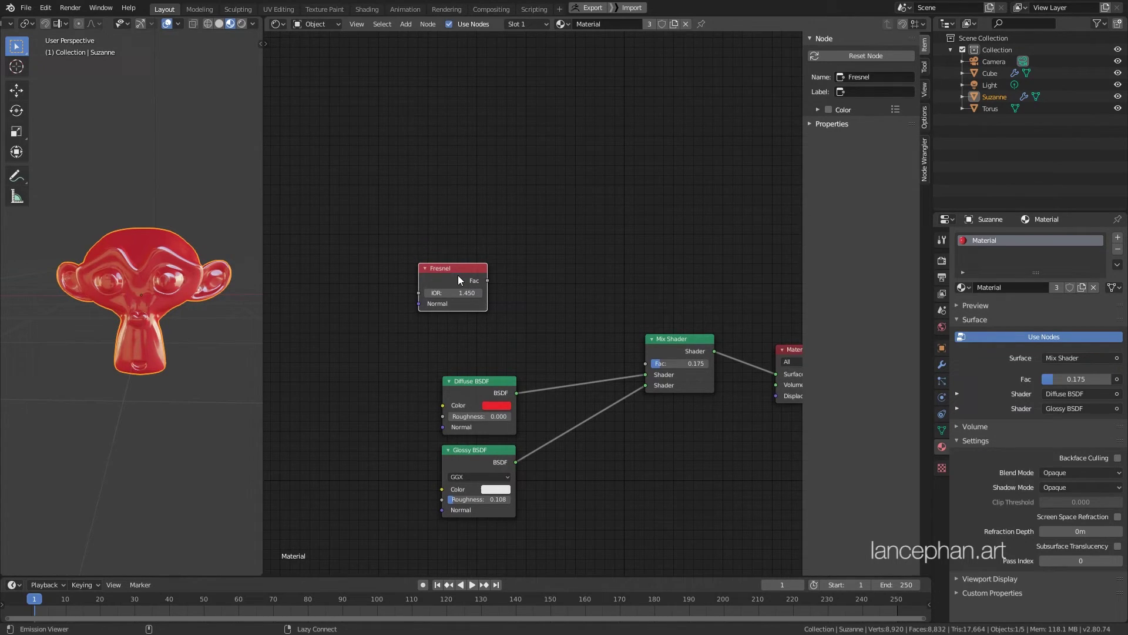
ctrl+shift+click(458, 276)
- Inspect the grey Fresnel falloff on Suzanne and the torus while trying different IOR values
mouse_move(186, 288)
middle_down()
mouse_move(185, 322)
mouse_move(203, 350)
mouse_move(187, 325)
mouse_move(125, 292)
mouse_move(170, 301)
mouse_move(193, 266)
mouse_move(200, 307)
middle_up()
scroll(170, 260, up, 3)
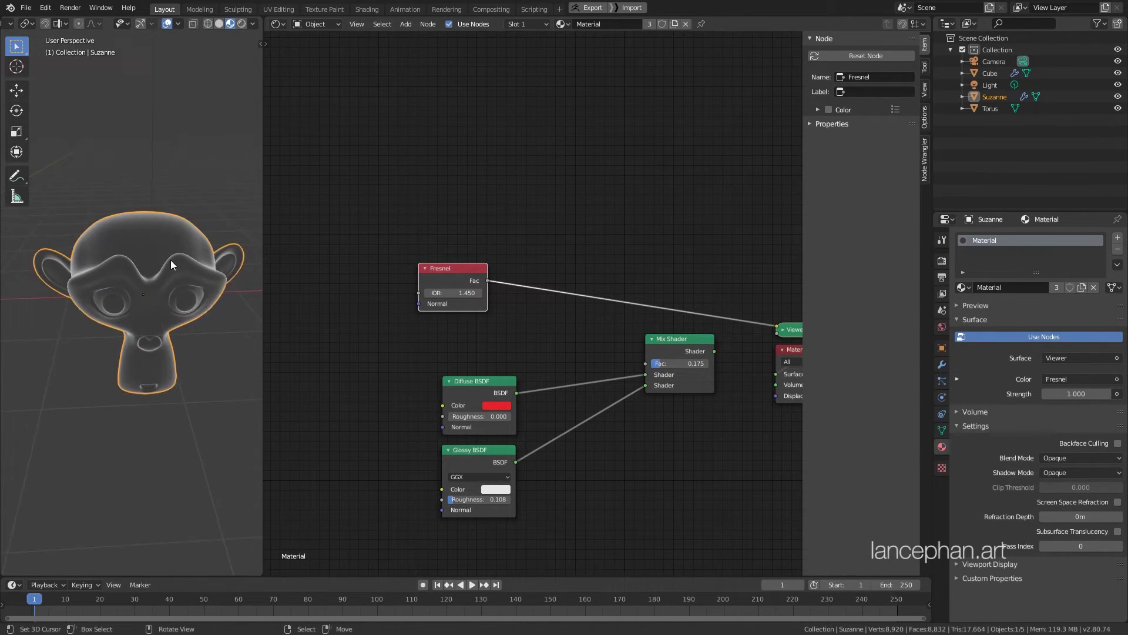
shift+middle_drag(174, 259, 93, 279)
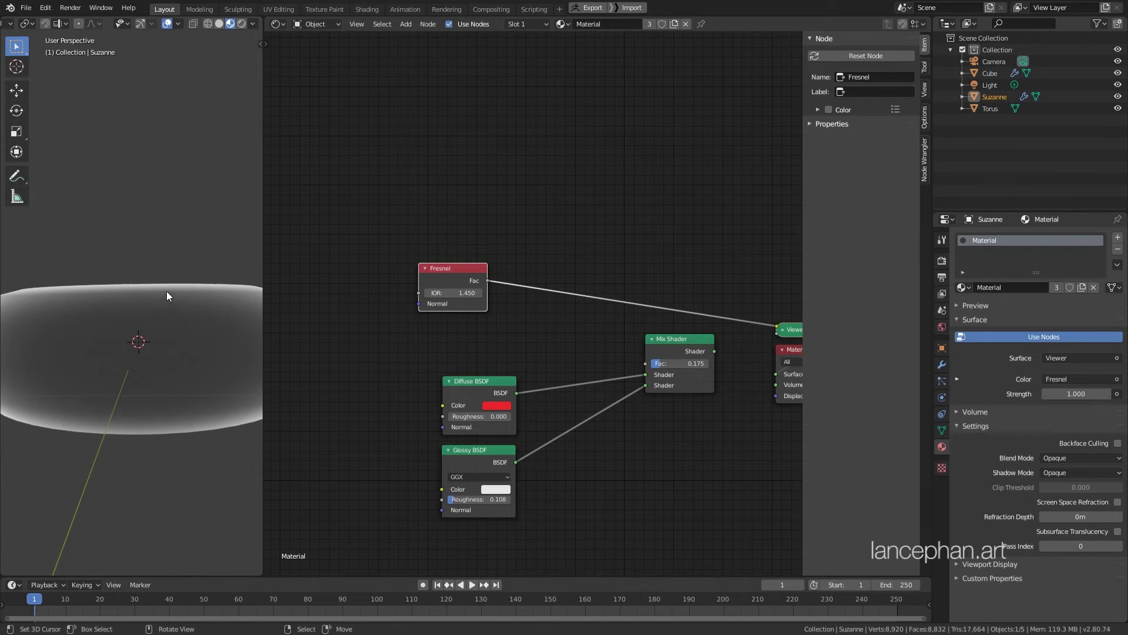
middle_drag(174, 301, 155, 403)
scroll(155, 403, down, 3)
middle_drag(595, 343, 593, 350)
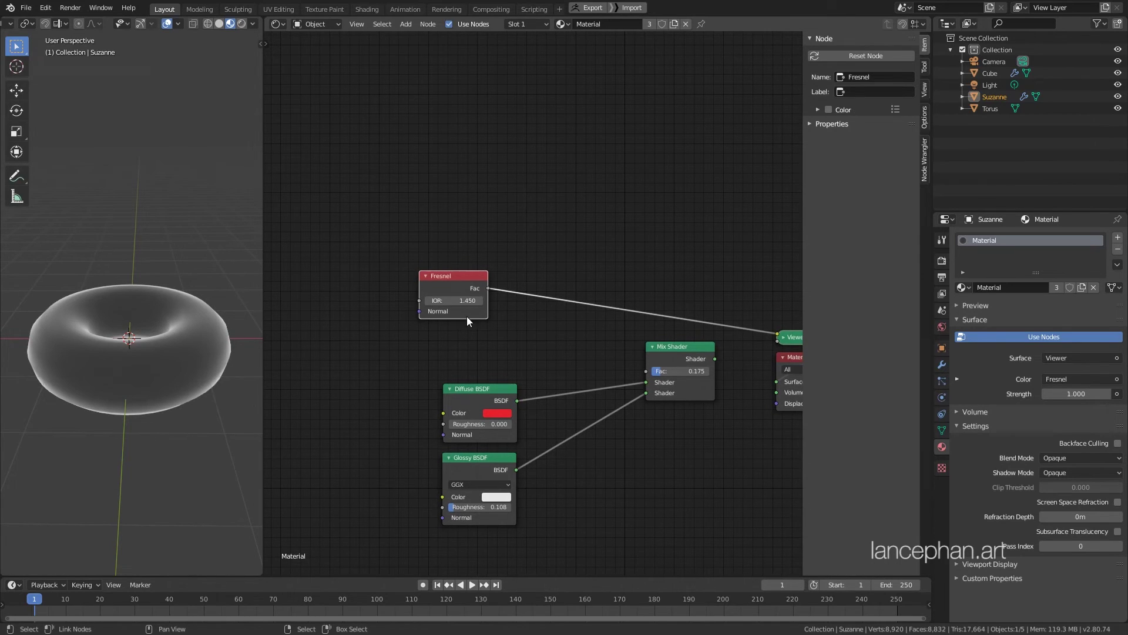
mouse_move(464, 301)
mouse_down()
mouse_move(479, 300)
mouse_move(438, 300)
mouse_move(479, 300)
mouse_up()
click(464, 301)
- Set the Fresnel IOR to 1.46 and reposition the Fresnel node
text(1)
middle_drag(524, 329, 500, 338)
drag(428, 301, 452, 266)
ctrl+scroll(459, 326, right, 4)
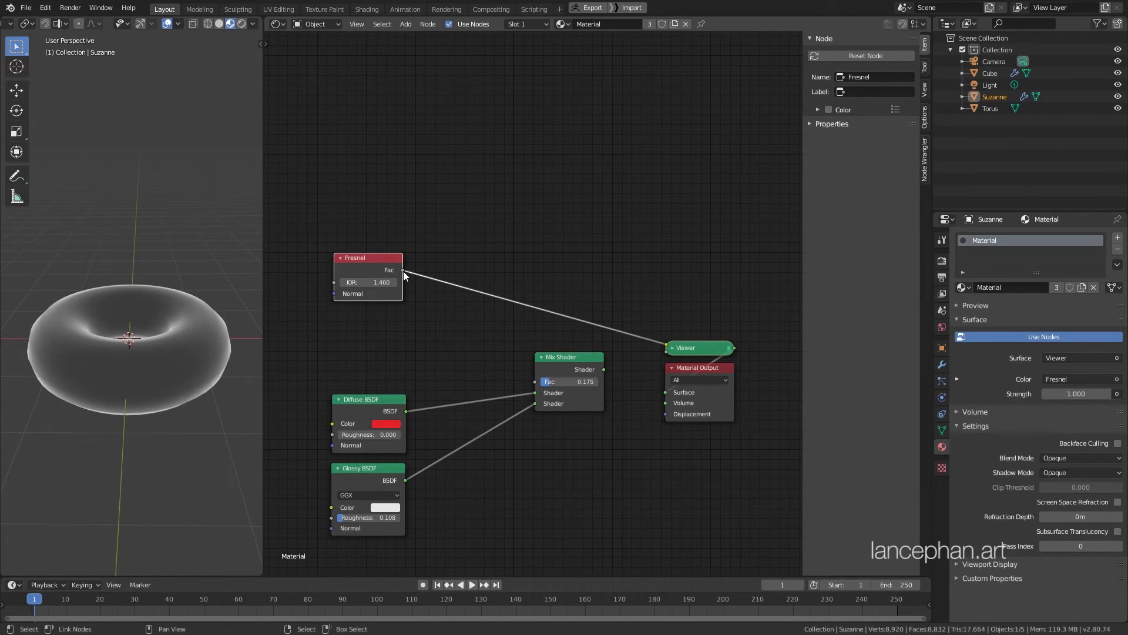
- Link Fresnel to the Mix Shader factor and send the Mix Shader back to Material Output
drag(394, 266, 534, 385)
ctrl+shift+click(573, 379)
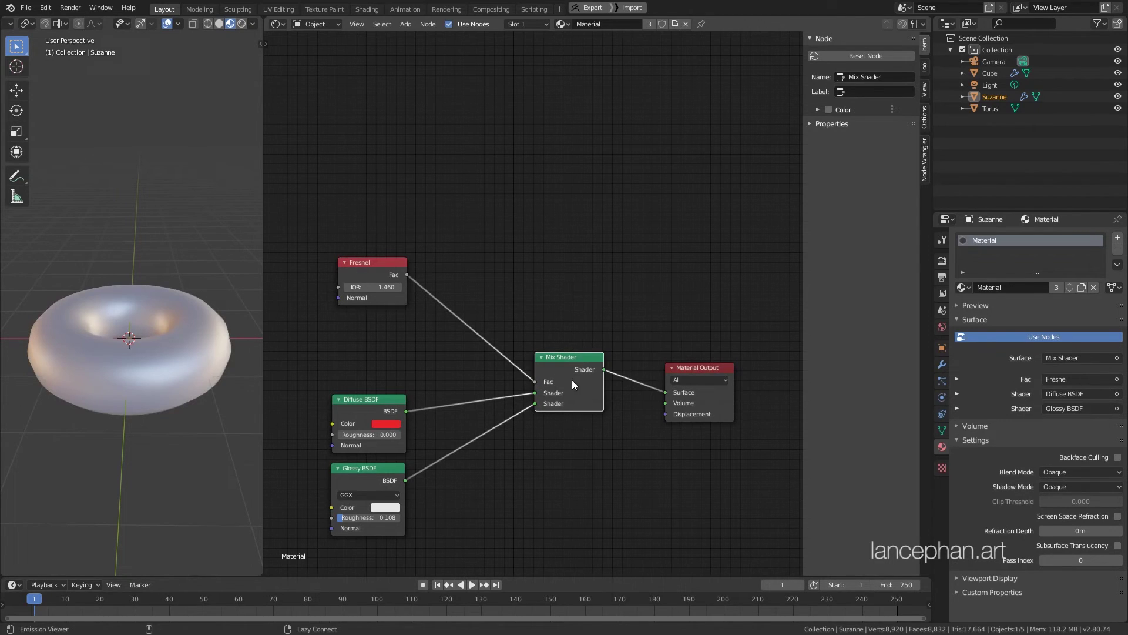
mouse_move(180, 369)
middle_down()
mouse_move(161, 326)
mouse_move(158, 352)
mouse_move(87, 361)
mouse_move(196, 358)
mouse_move(203, 302)
mouse_move(168, 288)
mouse_move(170, 313)
mouse_move(178, 267)
mouse_move(332, 321)
mouse_move(446, 339)
mouse_move(427, 344)
mouse_move(548, 332)
middle_up()
click(168, 305)
- Move the Fresnel node left and preview its output on the red sphere
scroll(438, 336, down, 1)
click(484, 263)
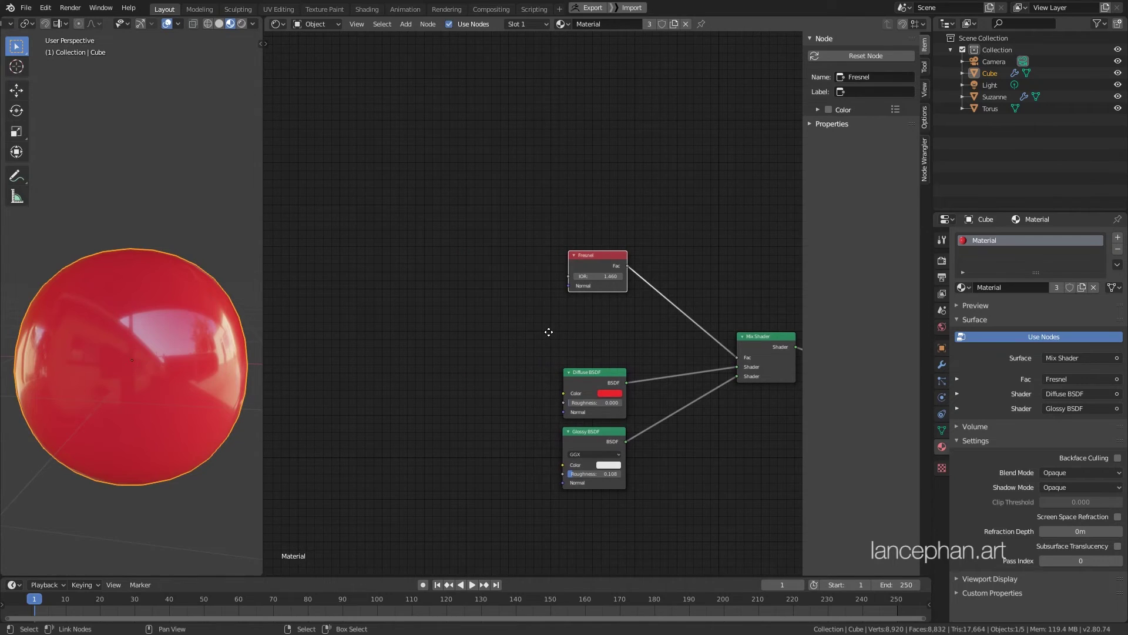
drag(601, 264, 369, 302)
ctrl+shift+click(369, 302)
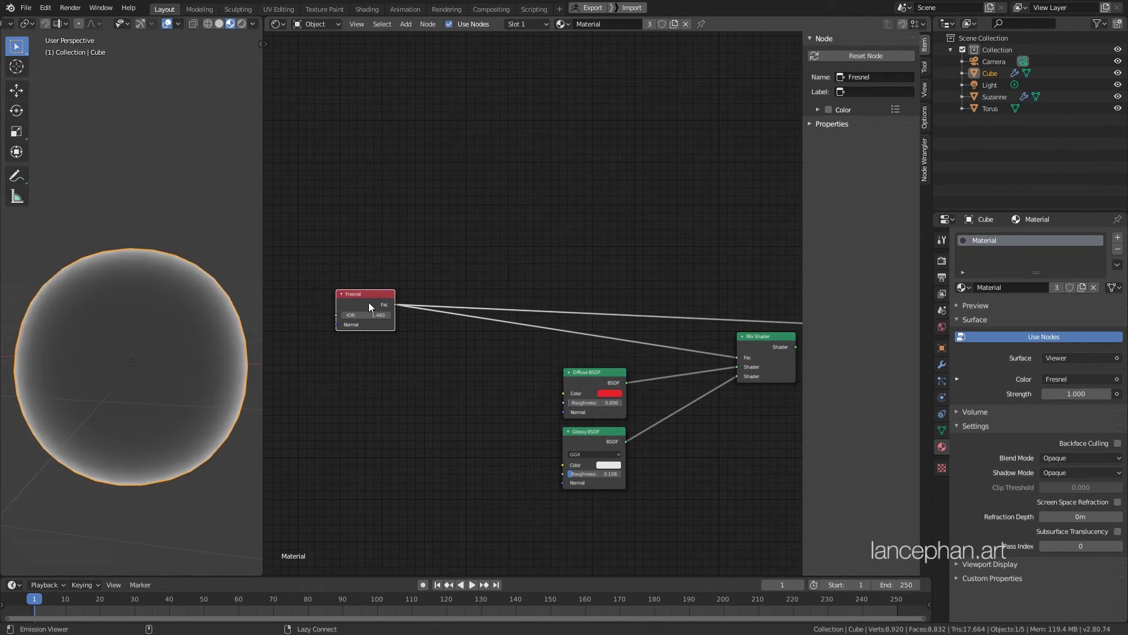
middle_drag(211, 325, 213, 271)
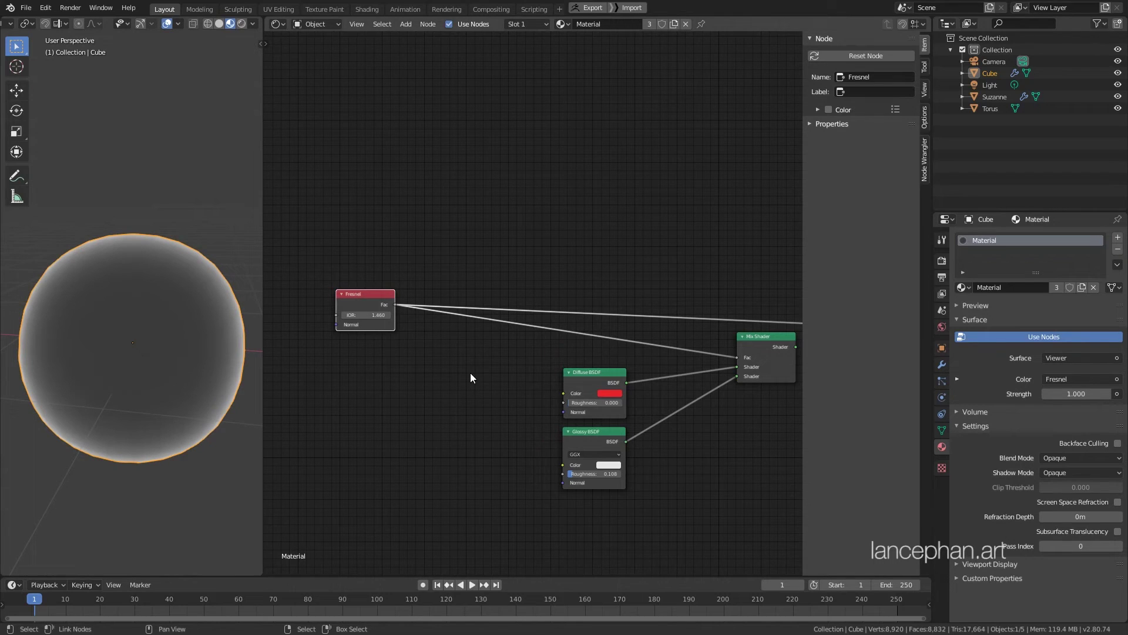
middle_drag(471, 375, 552, 367)
drag(462, 295, 396, 291)
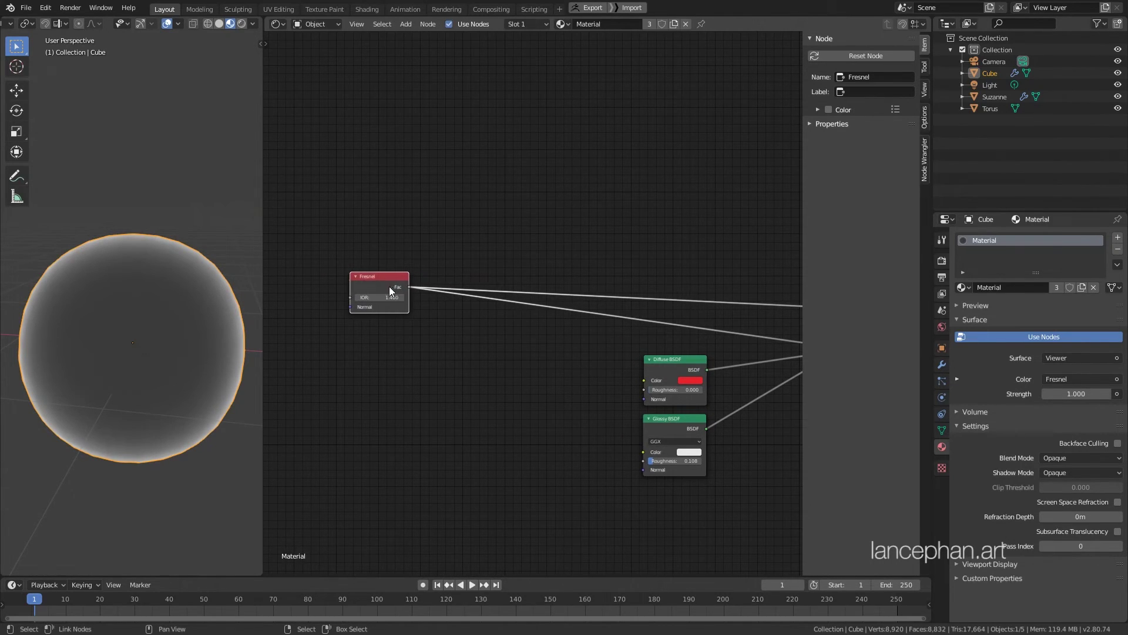
middle_drag(532, 353, 496, 347)
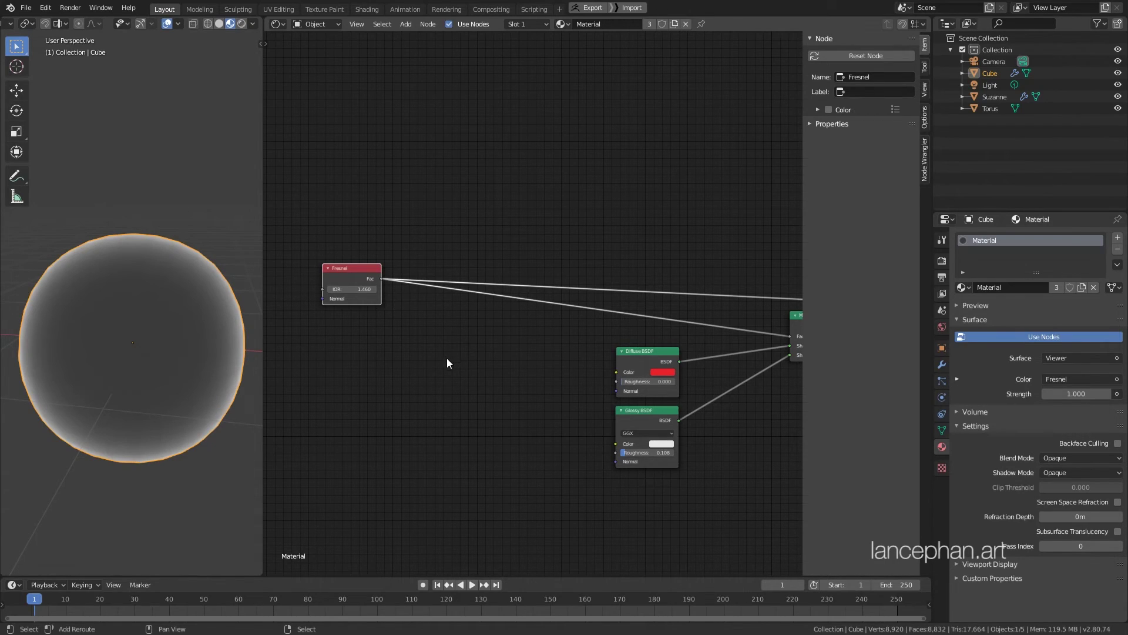
- Add an Invert node so inverted Fresnel drives Glossy roughness, restoring the Mix Shader output
key(shift+a)
mouse_move(419, 393)
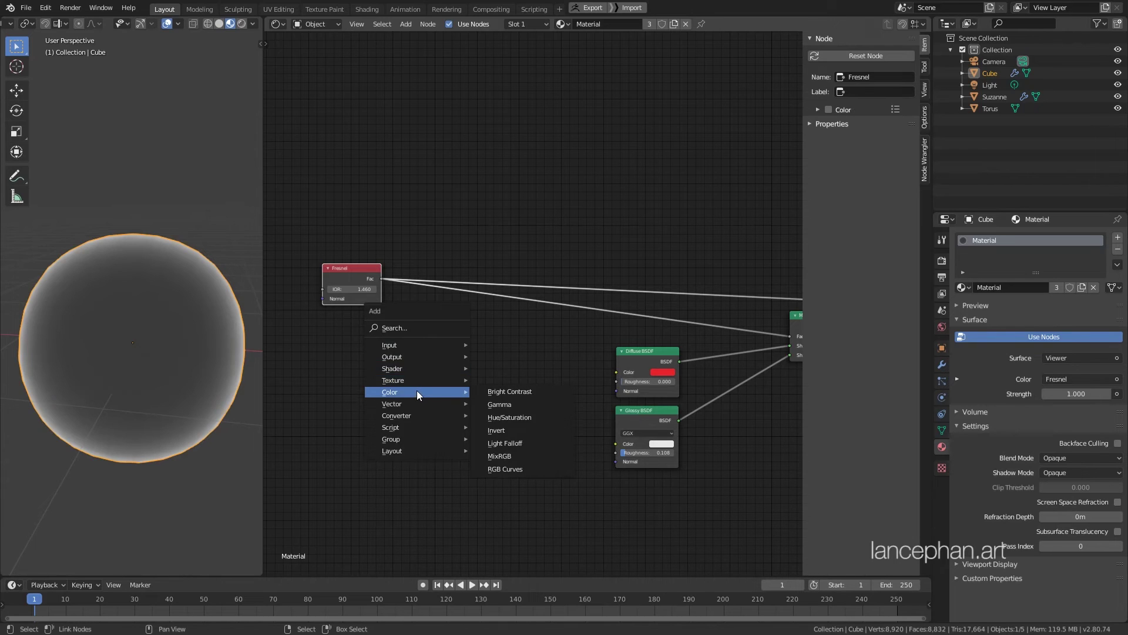
click(518, 432)
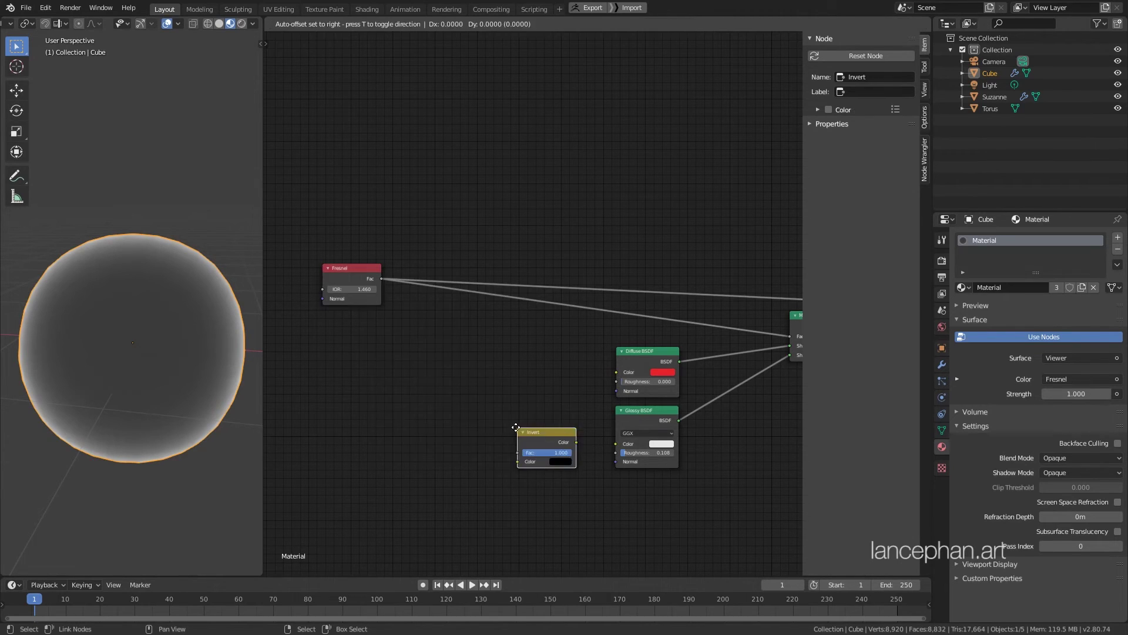
click(428, 319)
drag(383, 280, 427, 359)
middle_drag(499, 382, 443, 382)
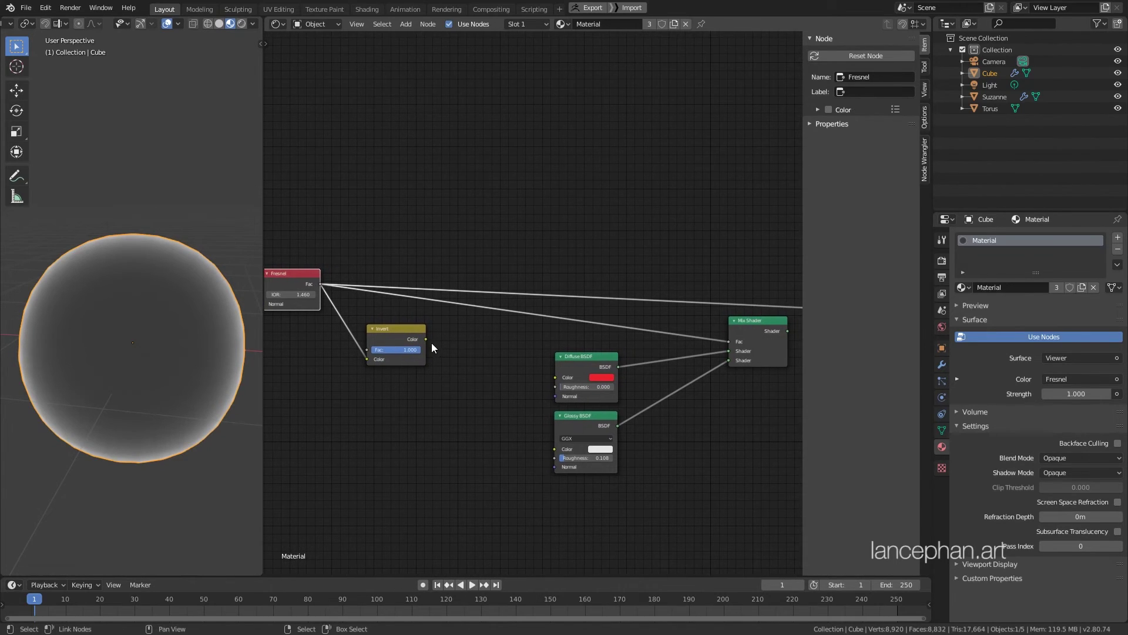
drag(426, 340, 553, 461)
ctrl+shift+click(752, 334)
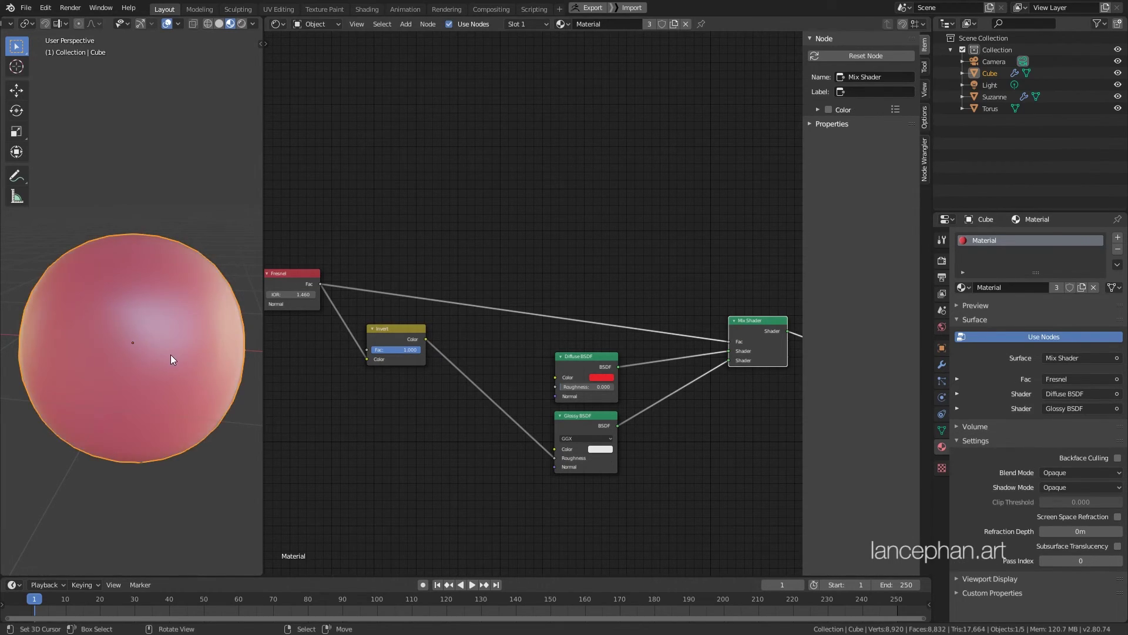
middle_drag(170, 354, 119, 297)
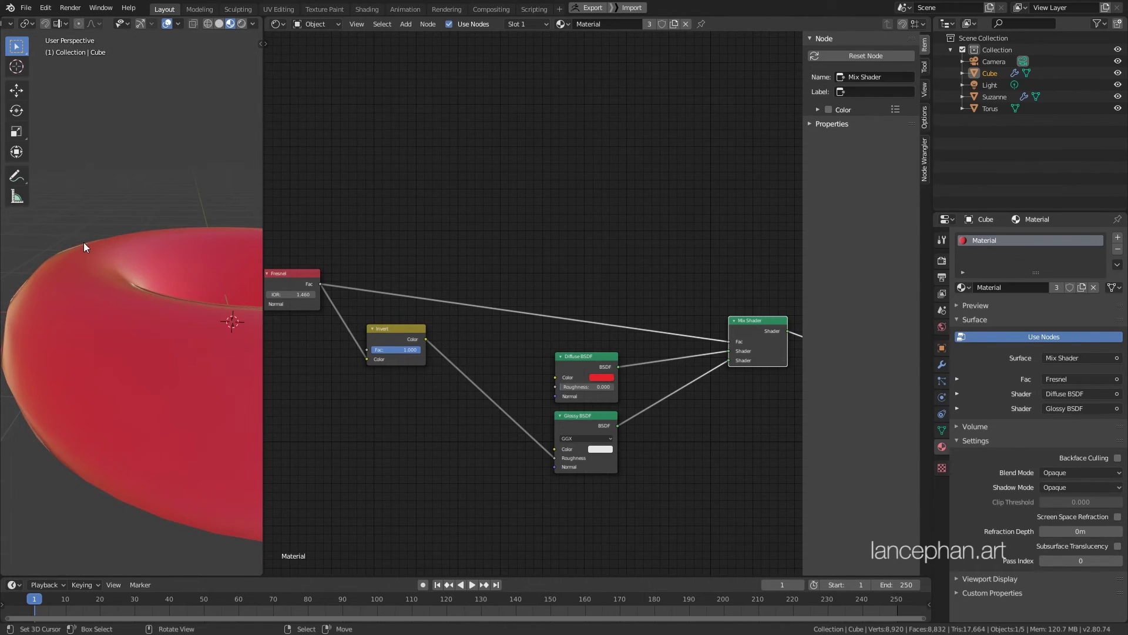
ctrl+scroll(521, 424, left, 5)
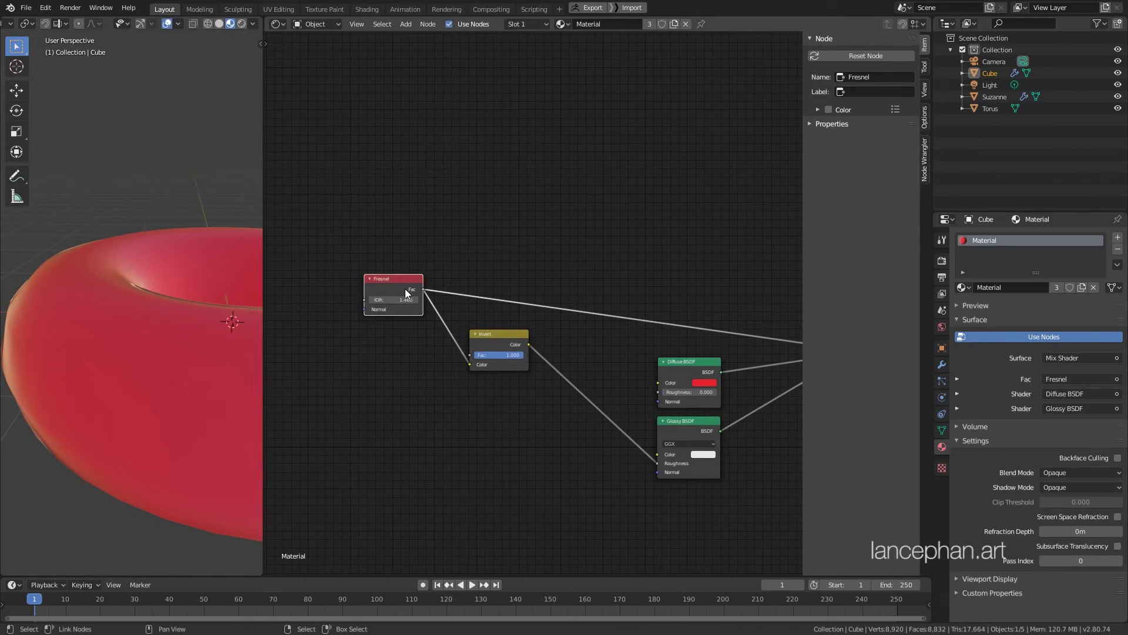
drag(402, 291, 386, 295)
ctrl+shift+click(386, 295)
mouse_move(135, 355)
middle_down()
mouse_move(154, 400)
mouse_move(121, 366)
mouse_move(131, 385)
mouse_move(141, 374)
middle_up()
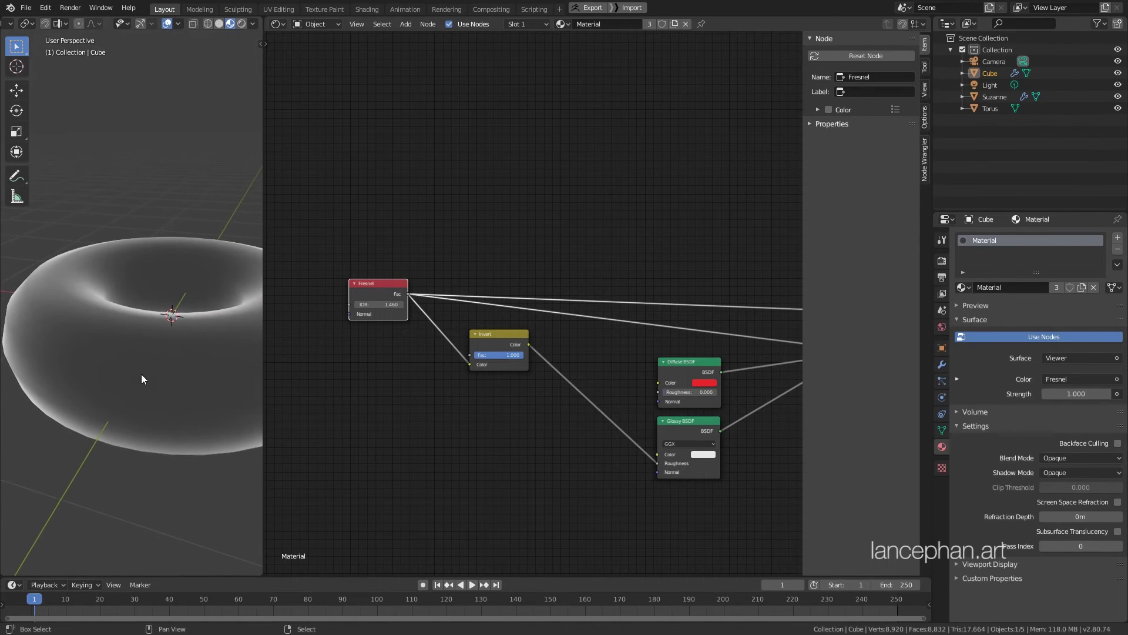
ctrl+shift+click(513, 338)
mouse_move(156, 356)
middle_down()
mouse_move(151, 337)
mouse_move(147, 372)
mouse_move(142, 347)
middle_up()
middle_drag(499, 482, 327, 464)
ctrl+shift+click(707, 346)
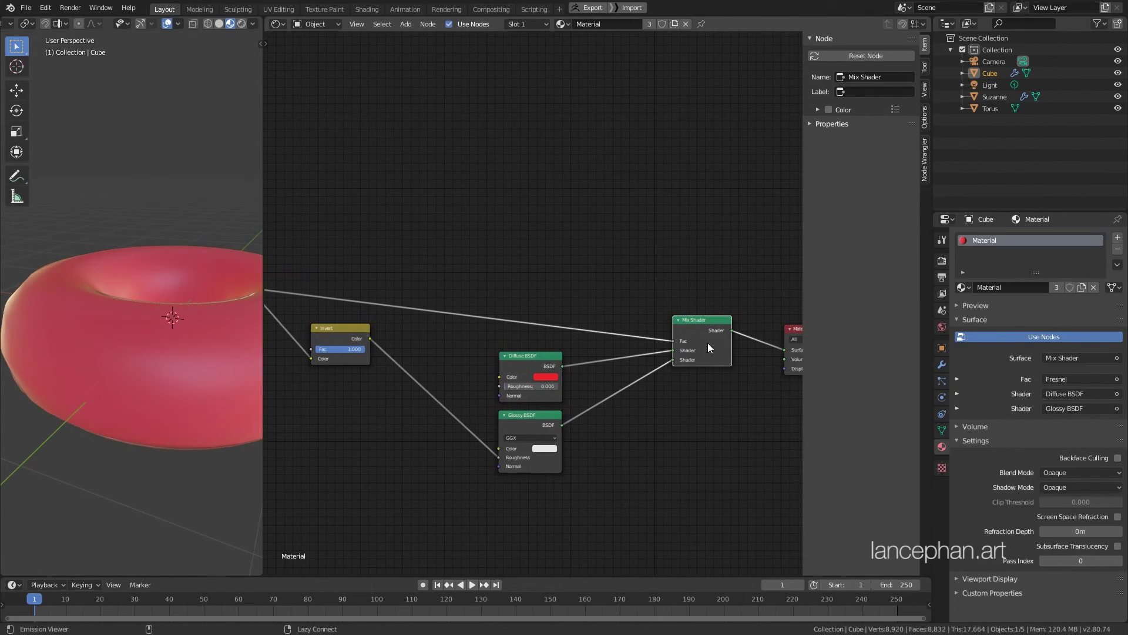
middle_drag(425, 449, 532, 451)
click(462, 346)
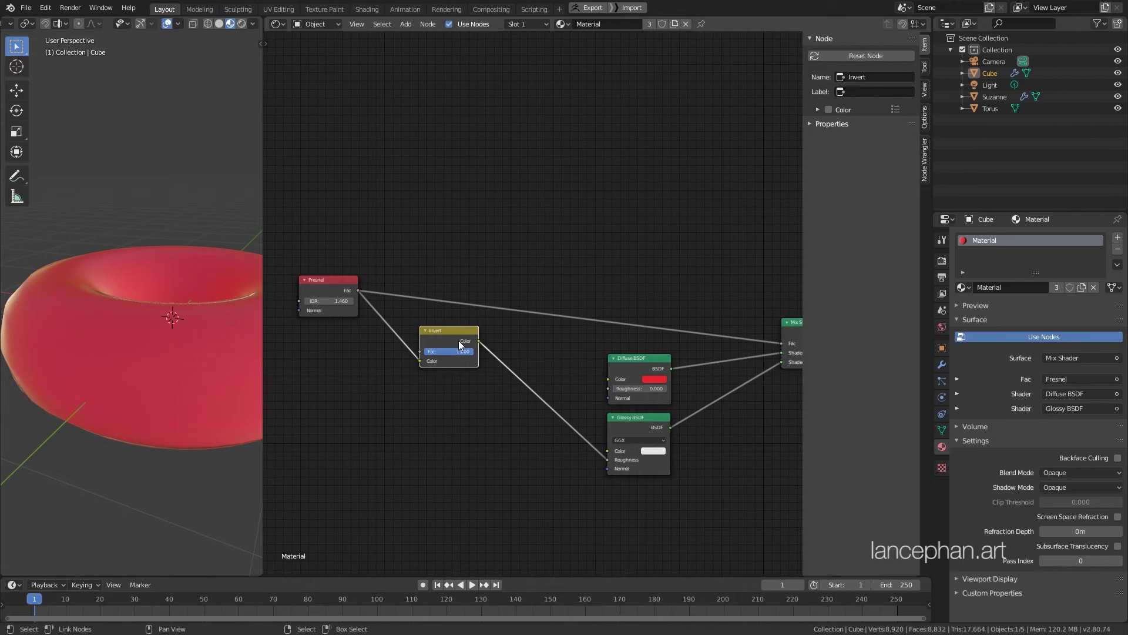
- Reposition the Invert node and drop a Math Add node into the Invert-to-roughness link
key(g)
click(437, 375)
key(shift+a)
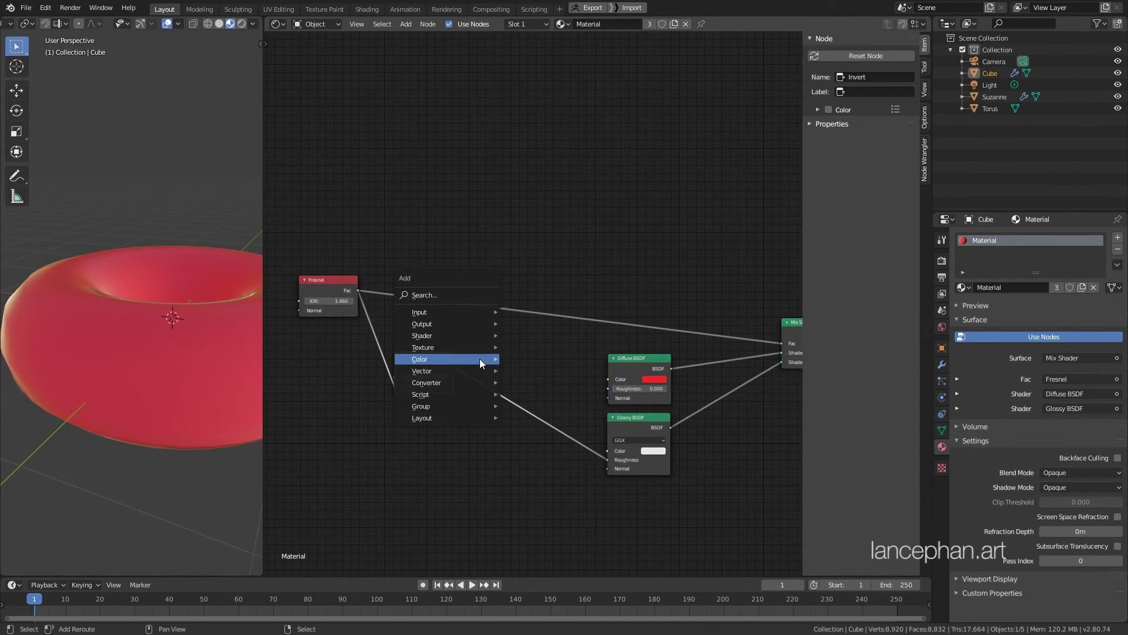
mouse_move(473, 382)
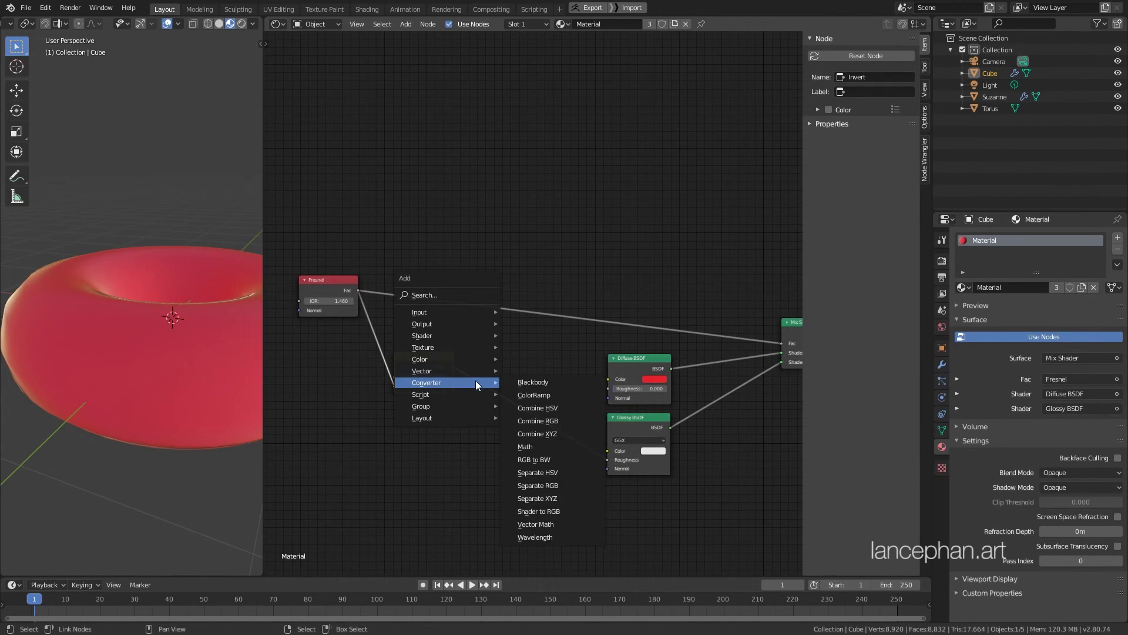
click(553, 440)
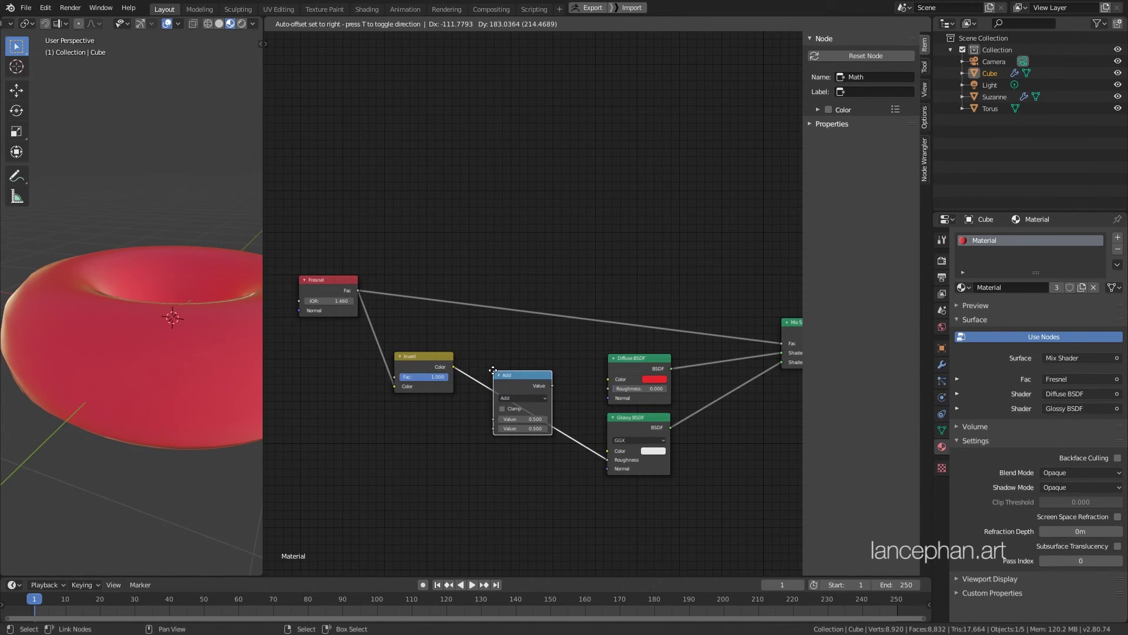
click(493, 371)
- Preview the Math Add output on the torus, which turns white, and orbit around it
middle_drag(567, 483, 542, 499)
ctrl+shift+click(502, 381)
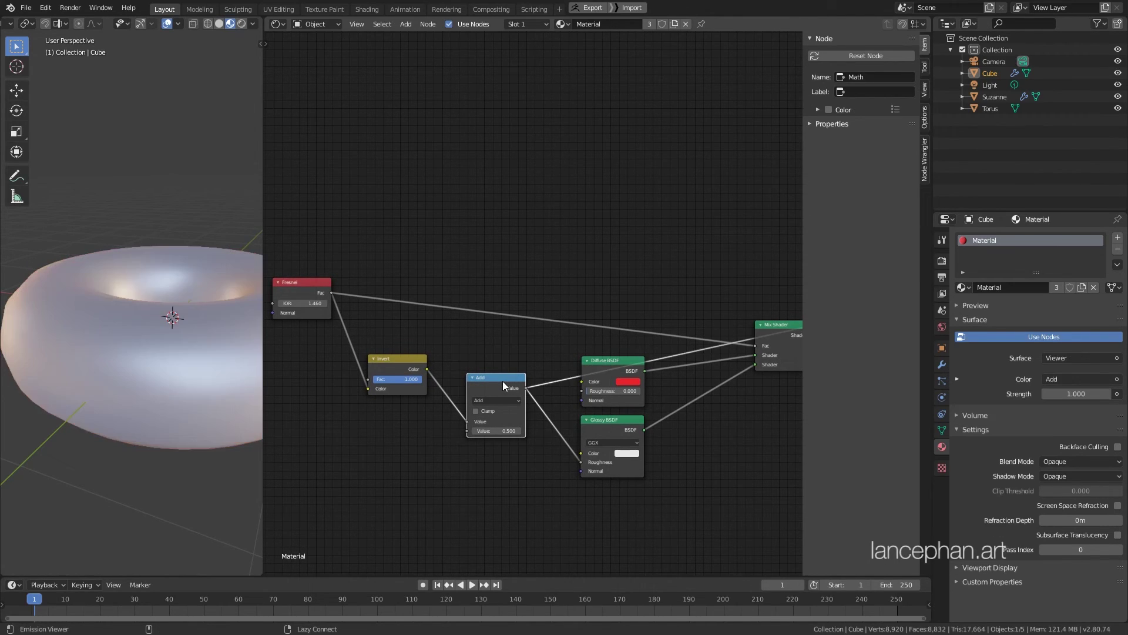
mouse_move(161, 339)
middle_down()
mouse_move(159, 361)
mouse_move(172, 350)
middle_up()
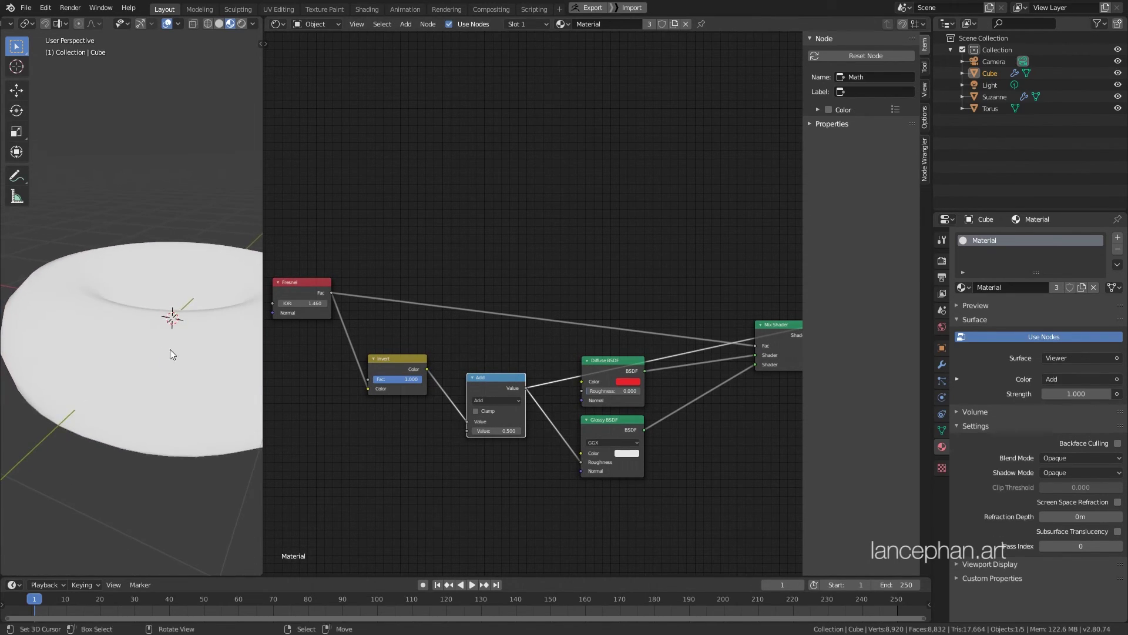
middle_drag(648, 408, 618, 407)
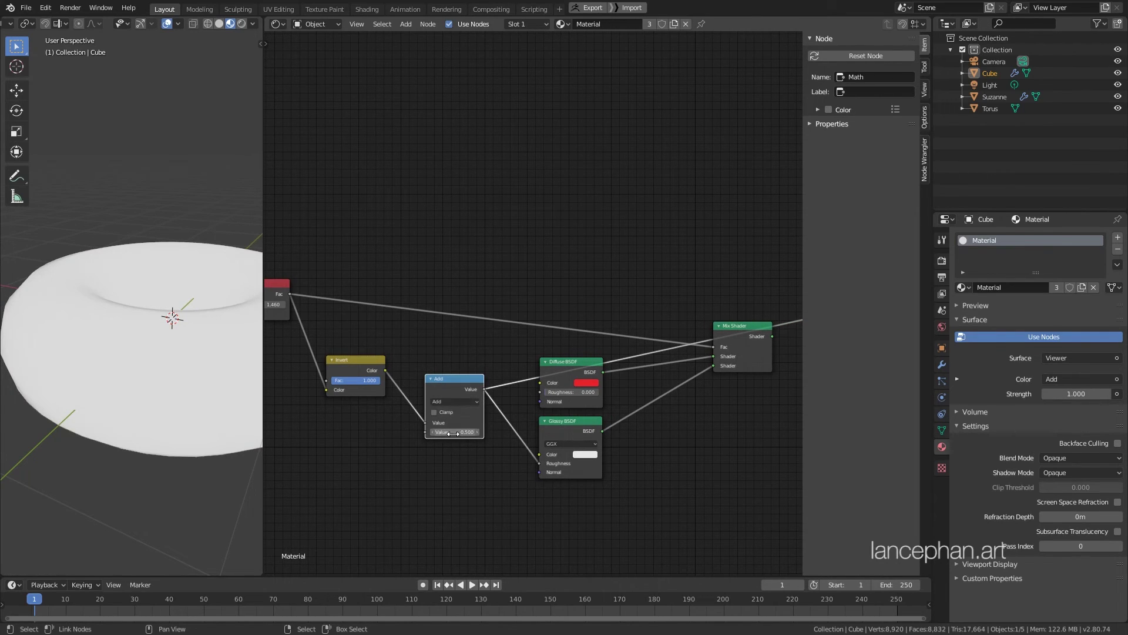
scroll(467, 432, up, 3)
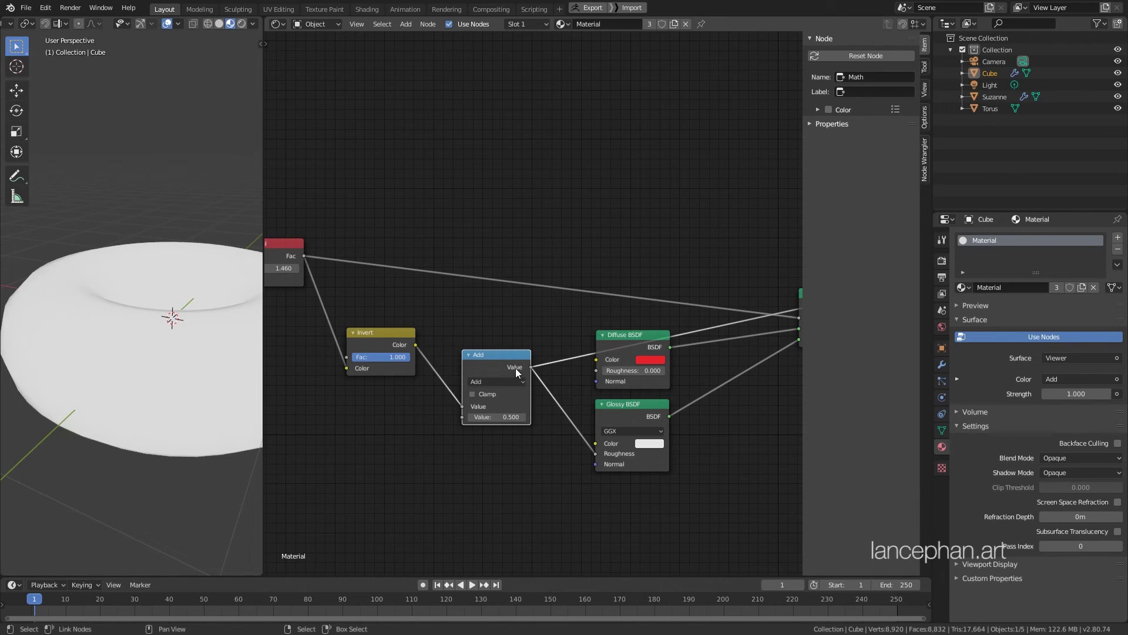
middle_drag(516, 368, 515, 368)
middle_drag(222, 365, 175, 369)
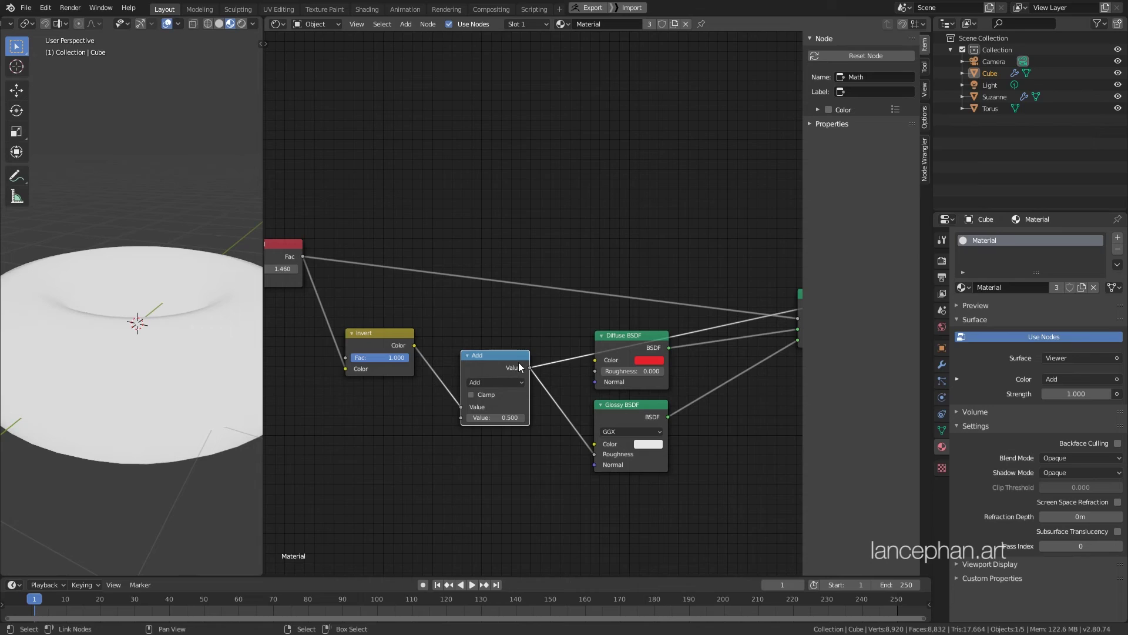
- Change the Math node's operation to Multiply
click(496, 381)
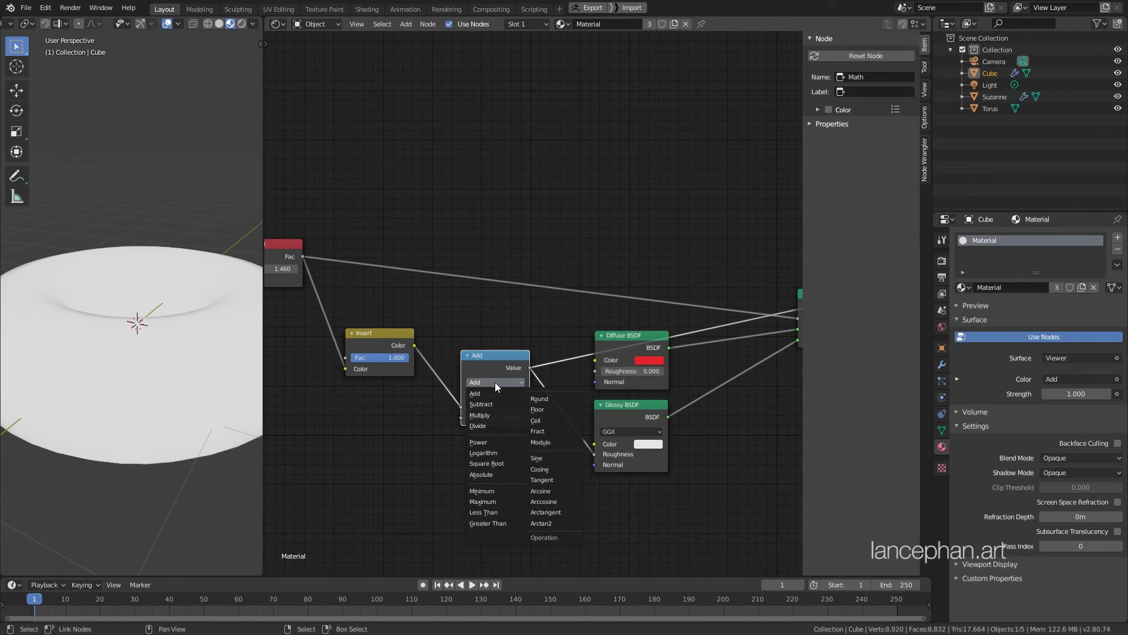
click(496, 418)
drag(488, 366, 477, 358)
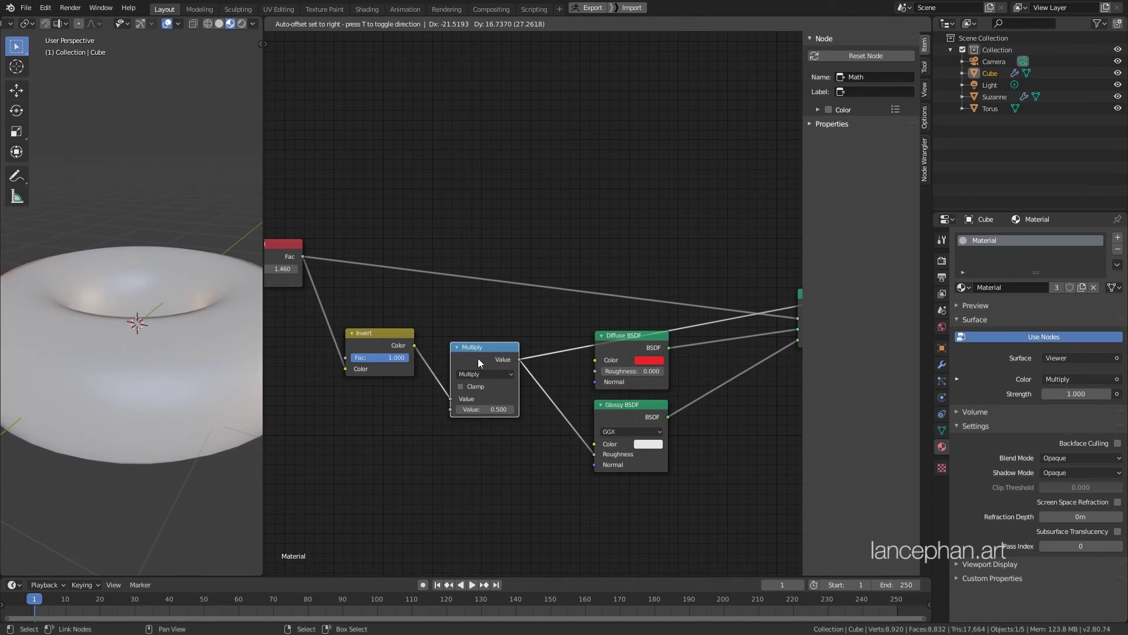
middle_drag(107, 387, 136, 401)
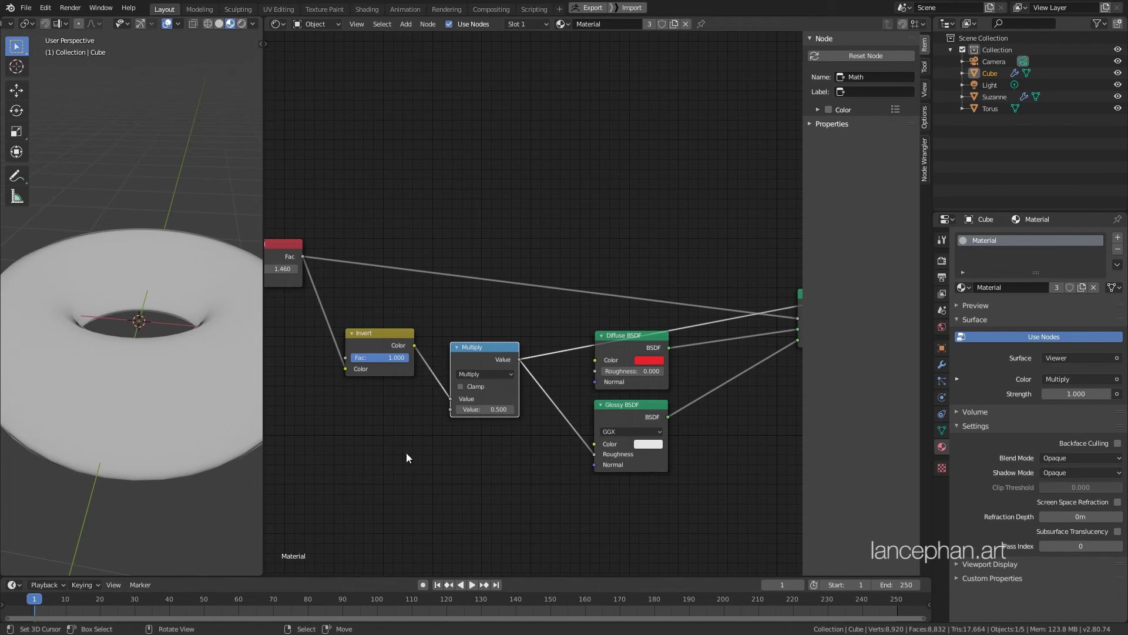
middle_drag(525, 463, 527, 466)
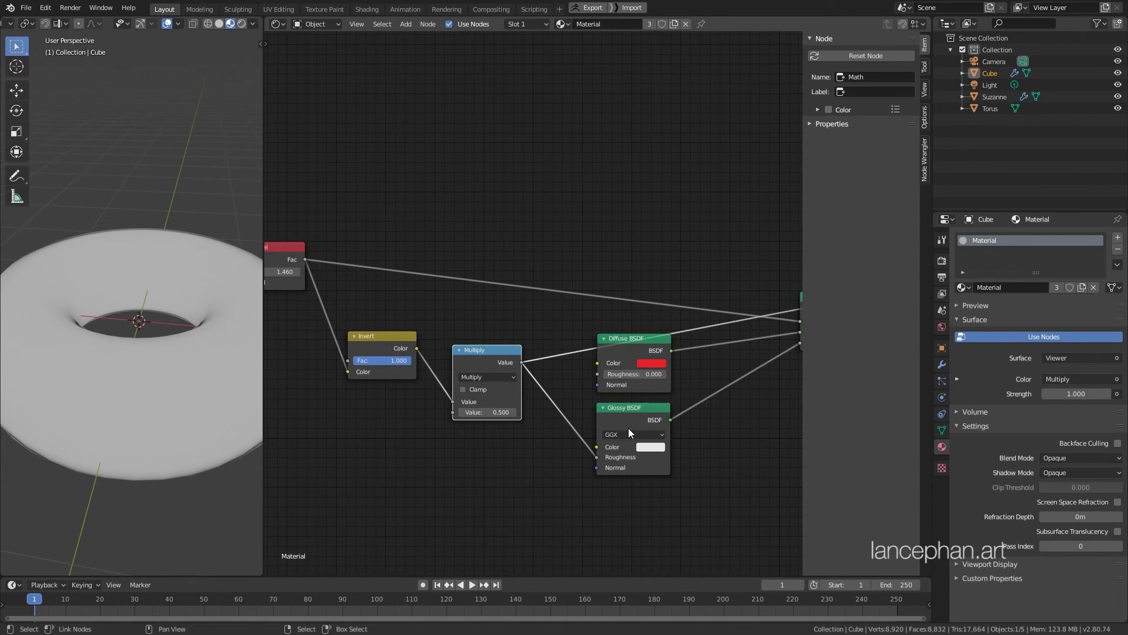
middle_drag(497, 477, 497, 483)
double_click(488, 419)
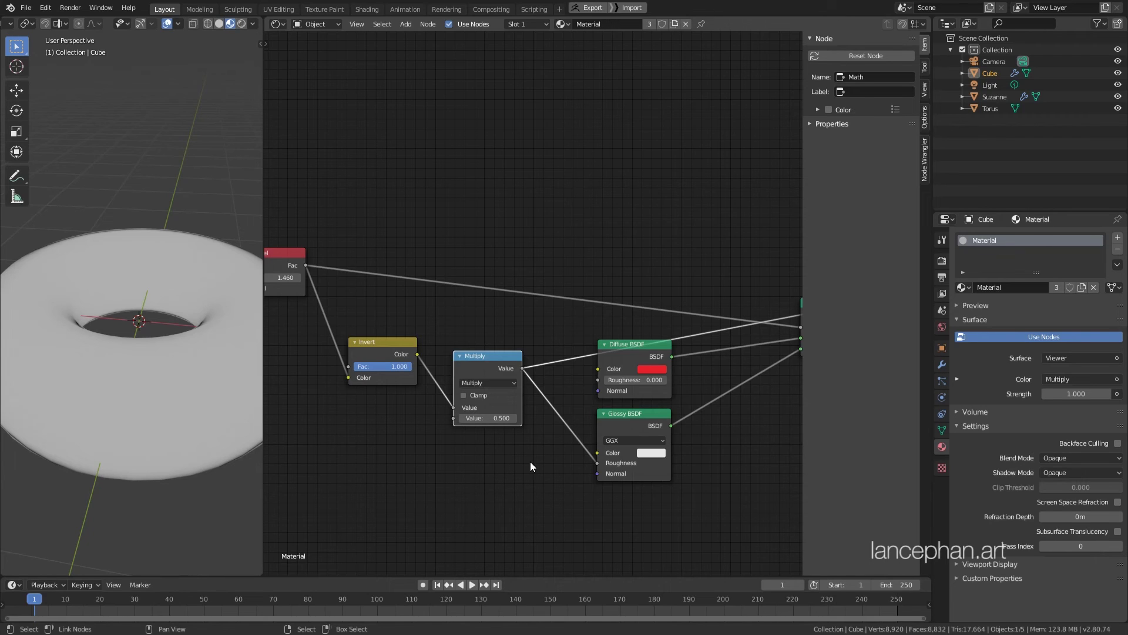
- Reconnect the Mix Shader result to the material output
middle_drag(530, 461, 439, 460)
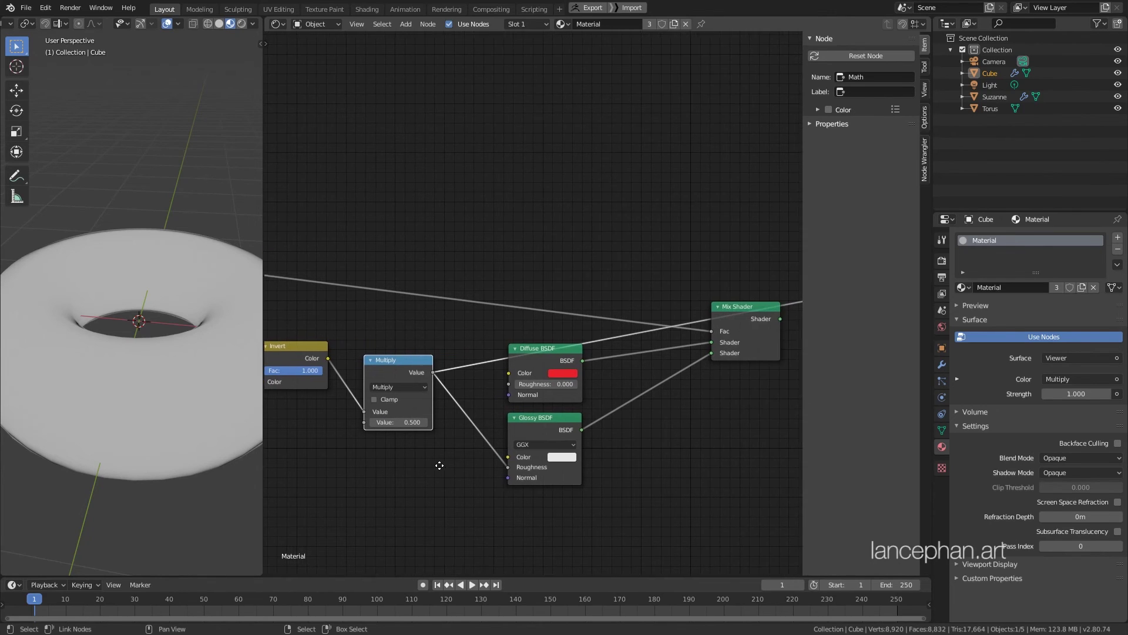
ctrl+shift+click(755, 321)
middle_drag(416, 472, 448, 476)
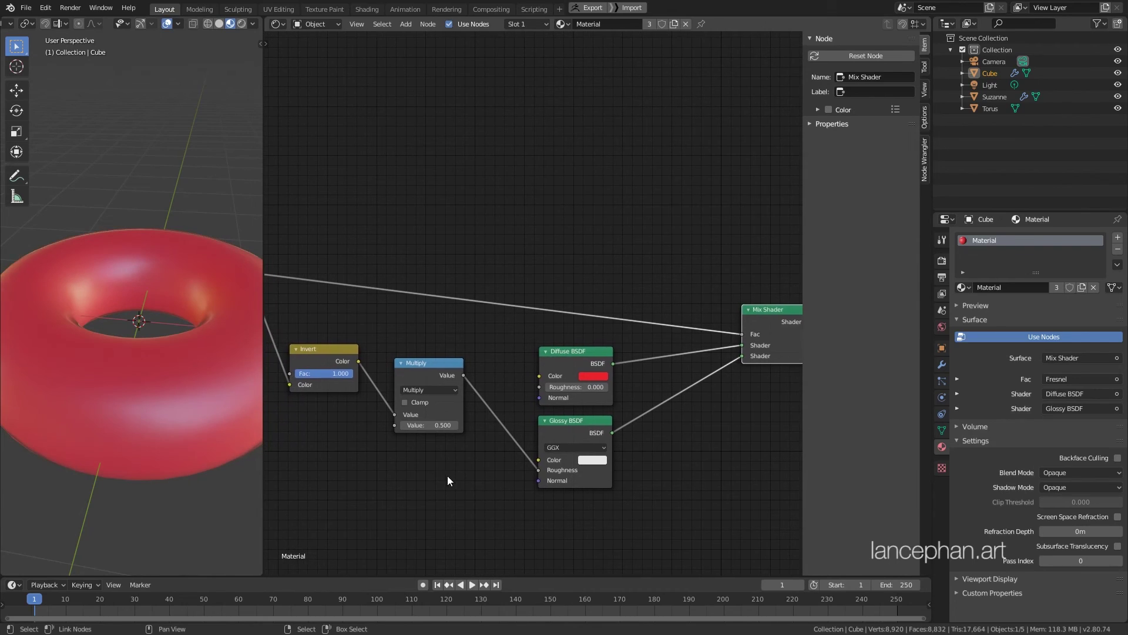
- Set the Multiply node's value to 0.25, driving the Glossy roughness
double_click(431, 425)
text(.25)
key(Return)
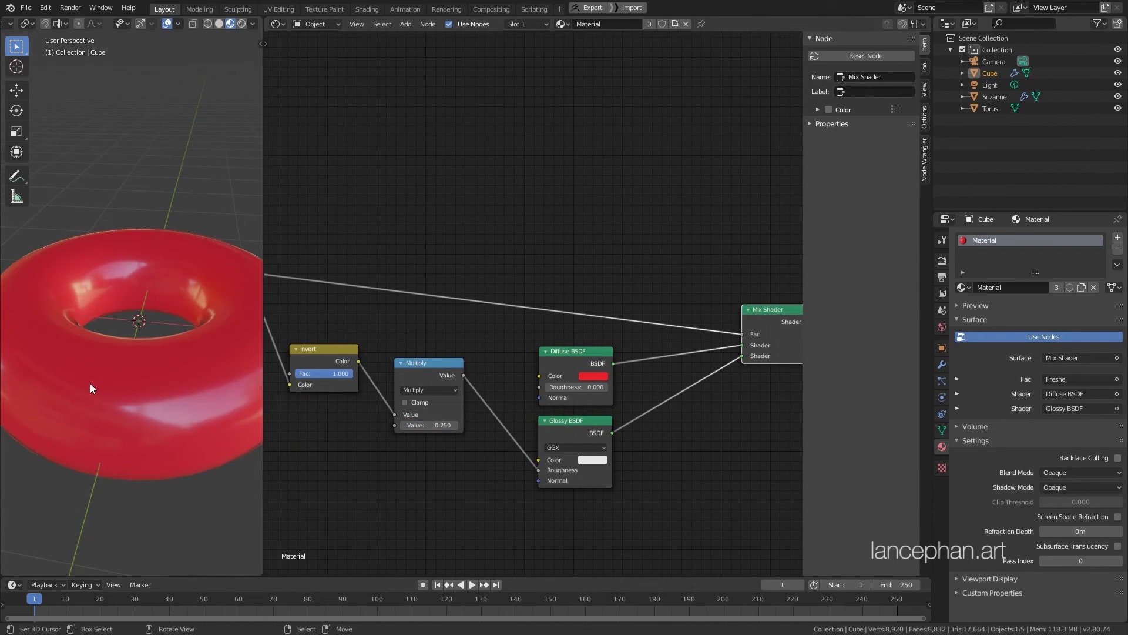
scroll(116, 406, down, 5)
middle_drag(121, 404, 189, 453)
- Add a plane mesh and scale it up into a large floor
click(206, 355)
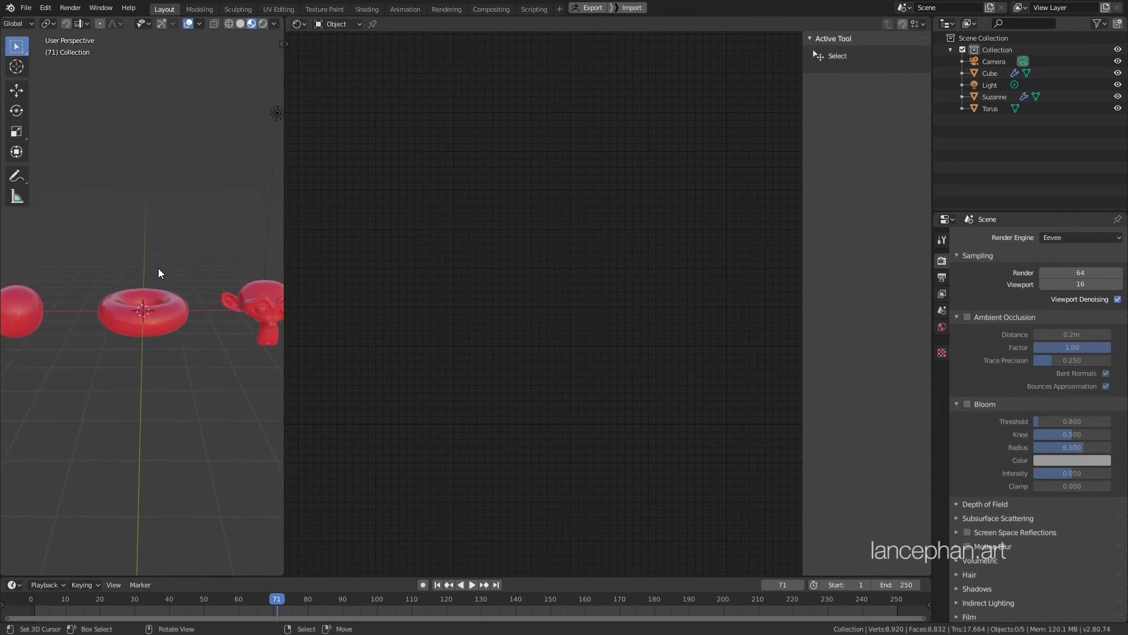
key(shift+a)
mouse_move(158, 268)
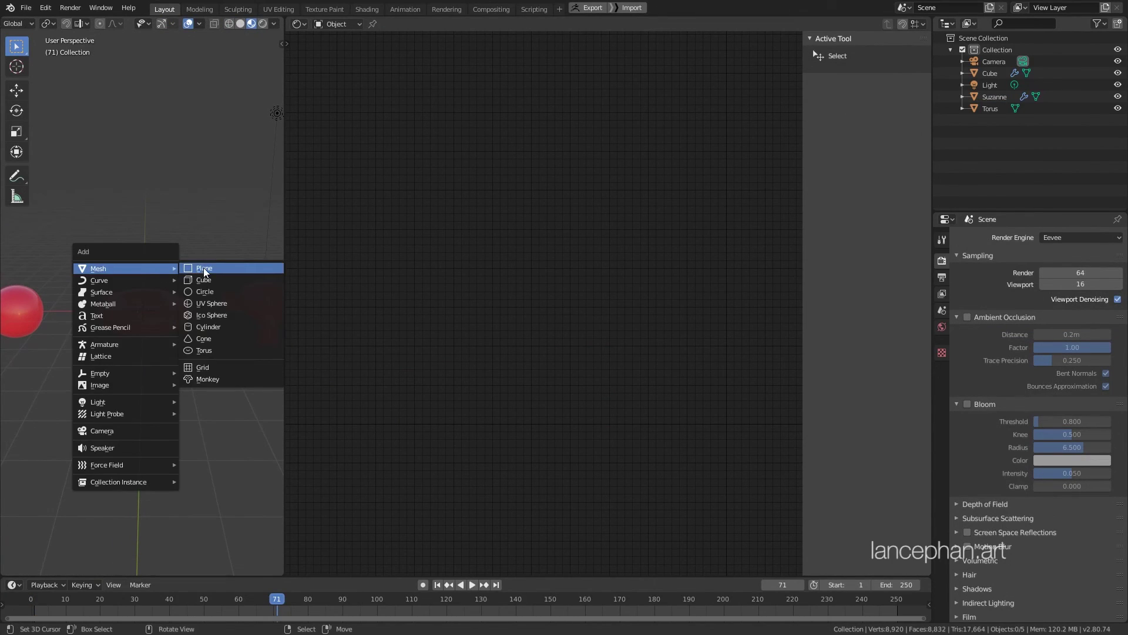
click(203, 267)
key(s)
click(208, 266)
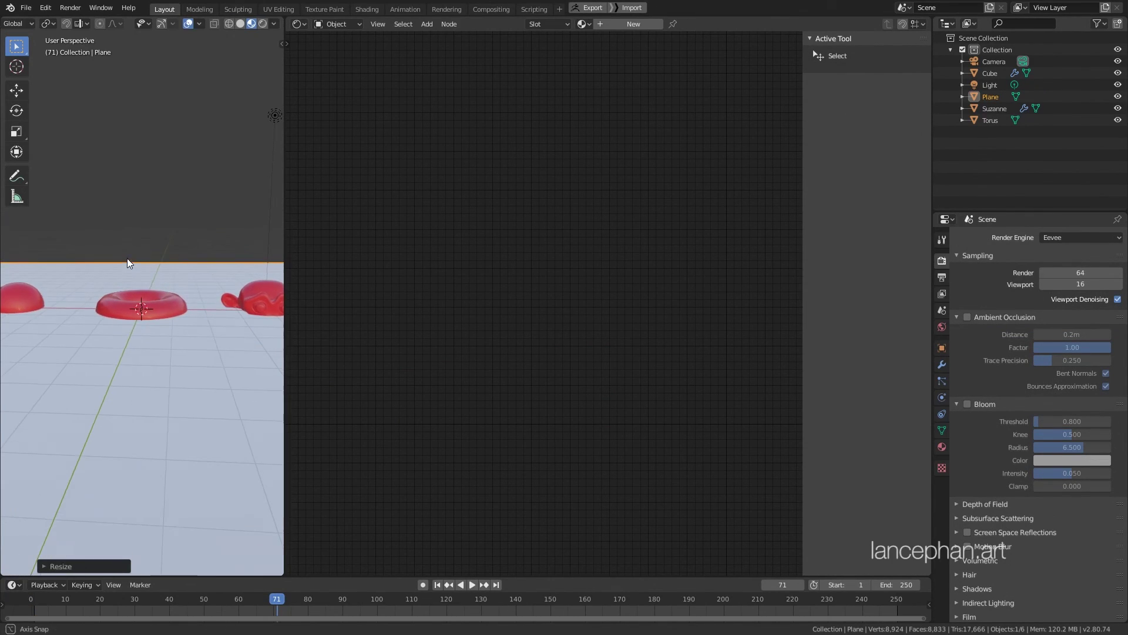
key(g)
click(136, 257)
middle_drag(189, 288, 154, 284)
- Link the torus's red material onto the floor plane
shift+click(150, 293)
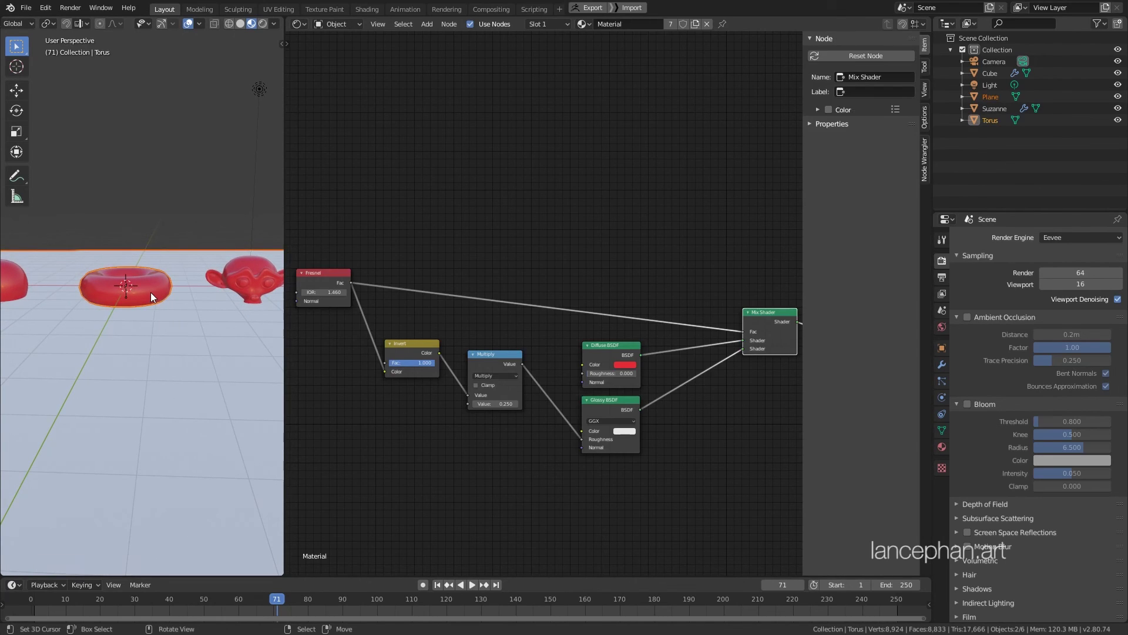
key(ctrl+l)
click(151, 300)
click(155, 307)
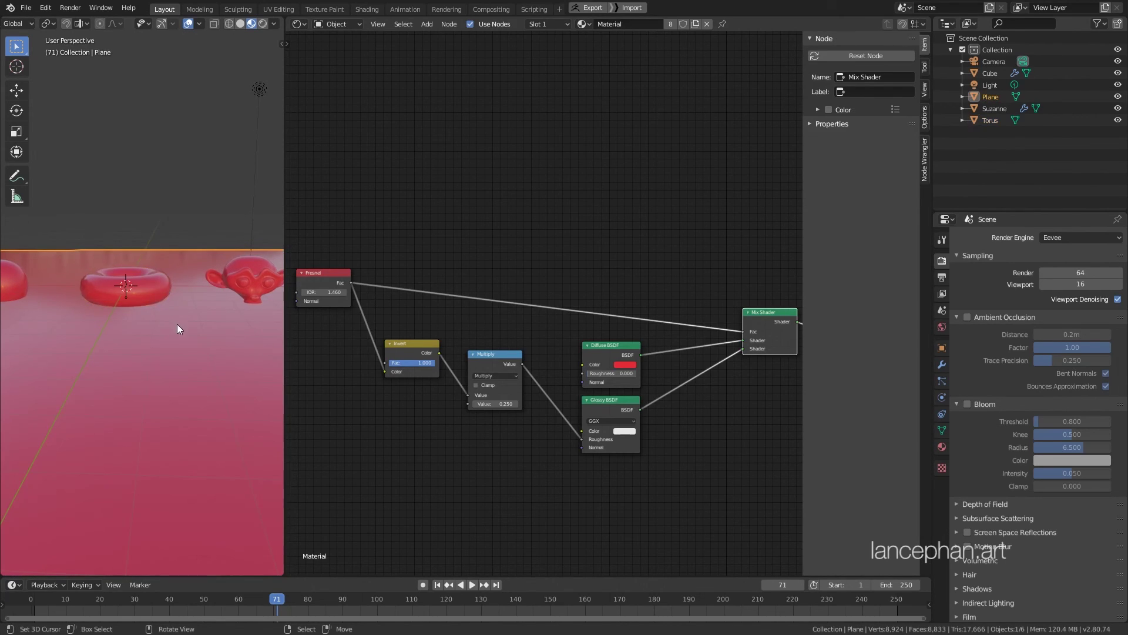
- Lower the floor plane about 0.05 m along Z beneath the torus and monkey
middle_drag(171, 308, 124, 270)
key(g)
click(124, 337)
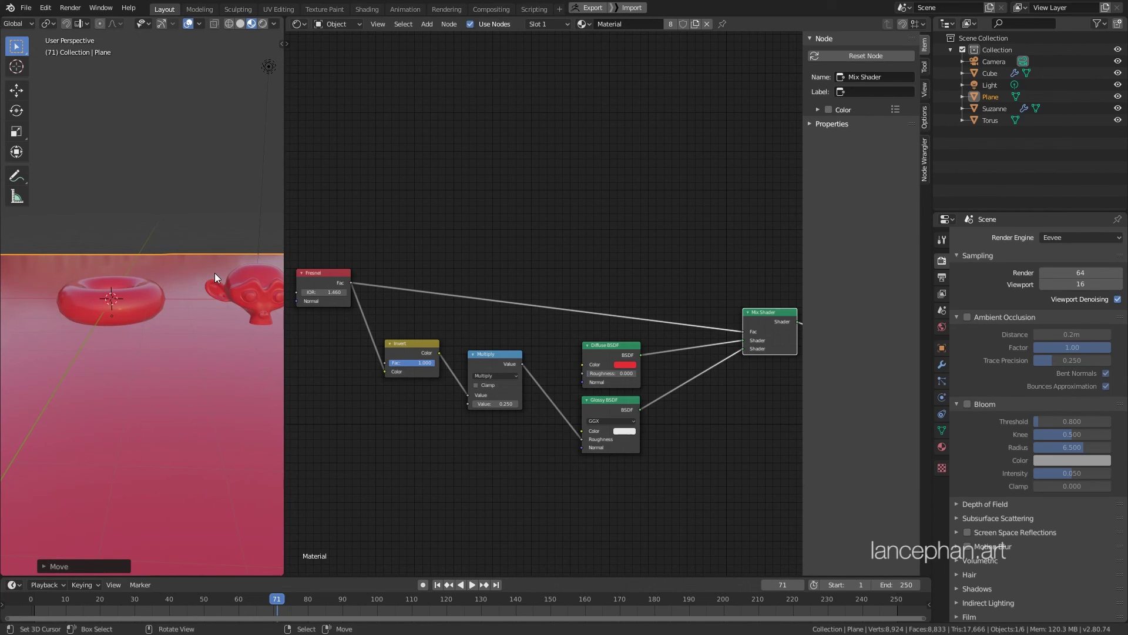
mouse_move(215, 277)
middle_down()
mouse_move(200, 284)
mouse_move(205, 263)
mouse_move(210, 281)
middle_up()
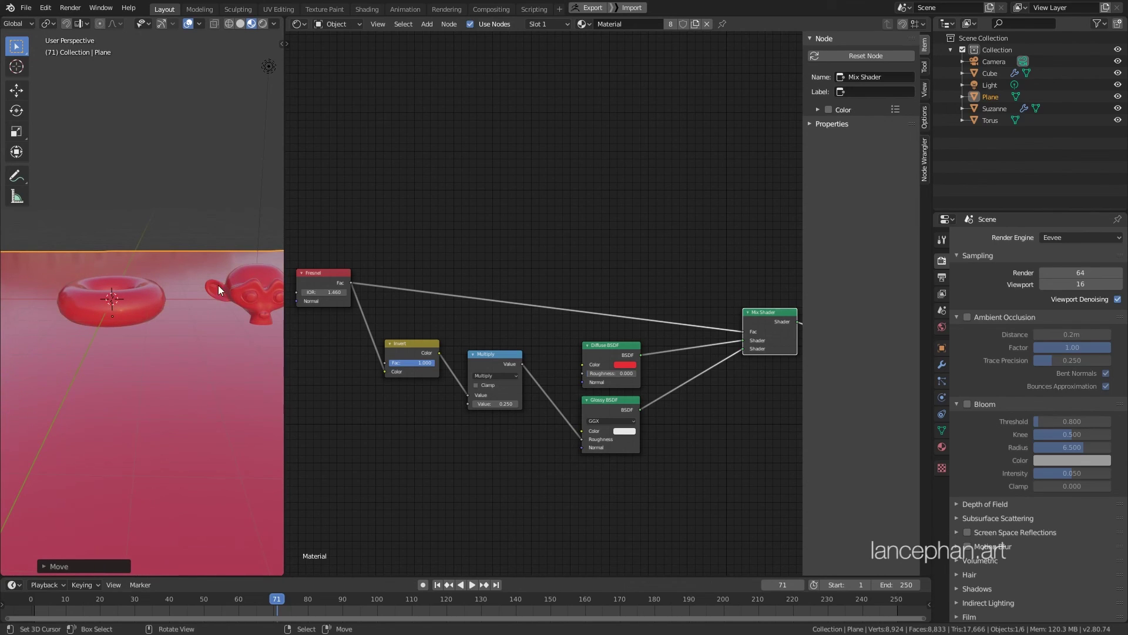
scroll(970, 323, down, 3)
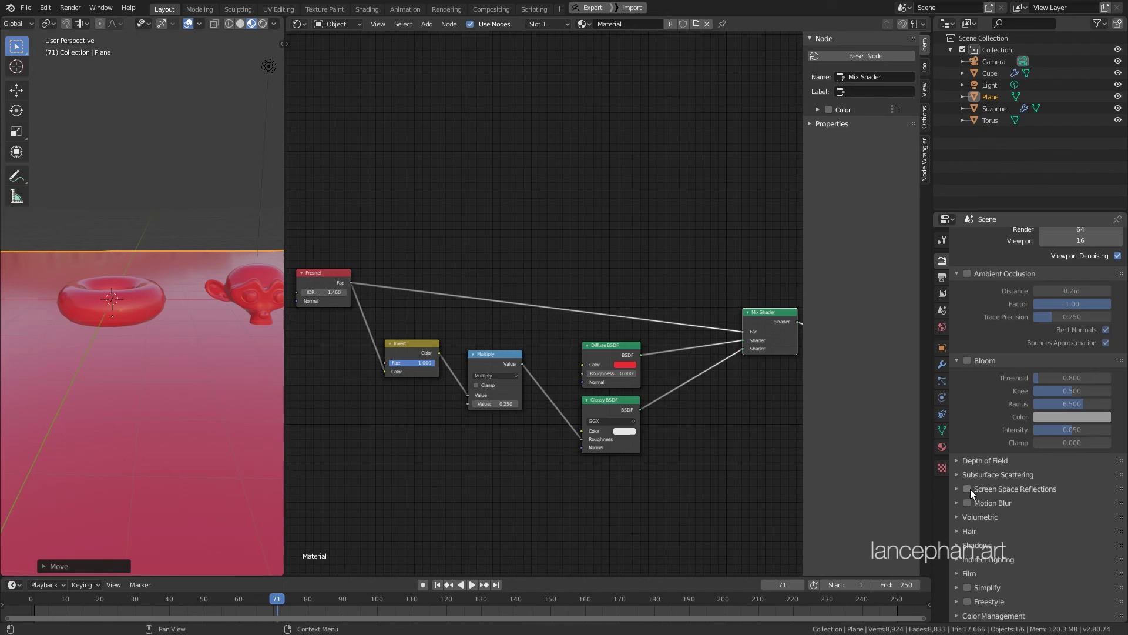
- Enable Screen Space Reflections and switch viewport lighting to the forest HDRI
click(968, 489)
middle_drag(229, 319, 136, 302)
click(275, 24)
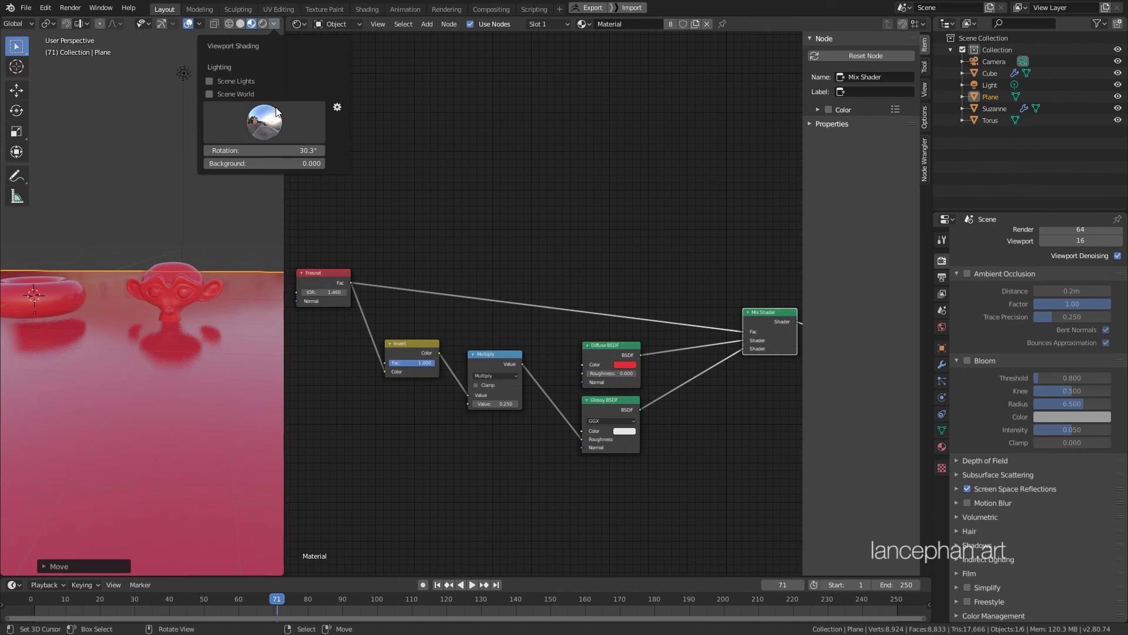
click(268, 122)
click(291, 169)
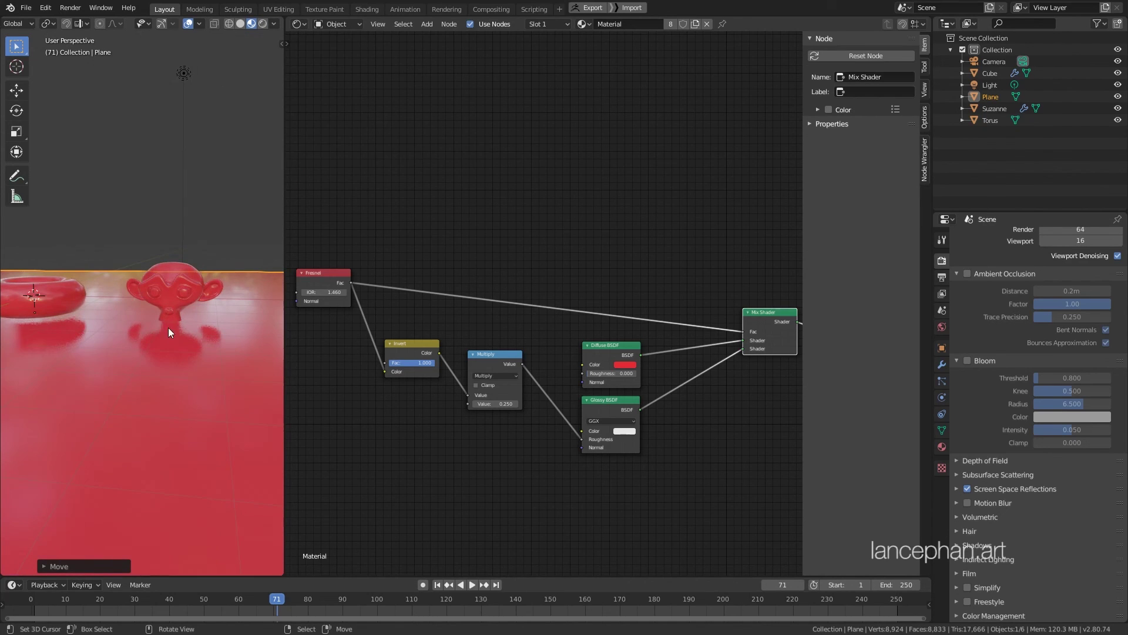
middle_drag(168, 327, 168, 295)
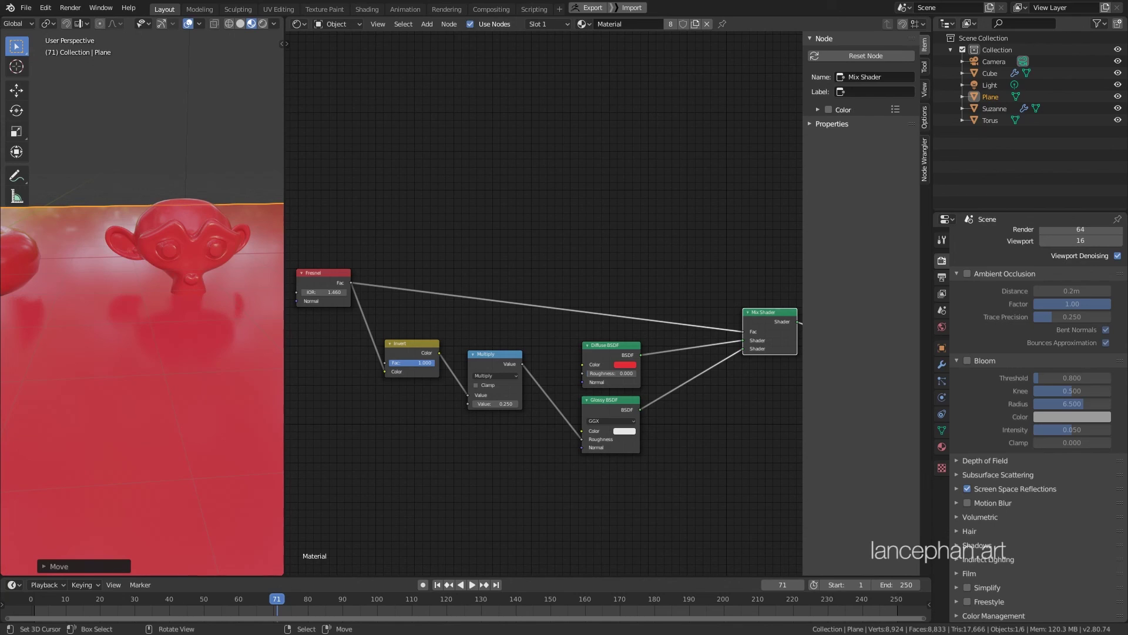
middle_drag(207, 183, 132, 295)
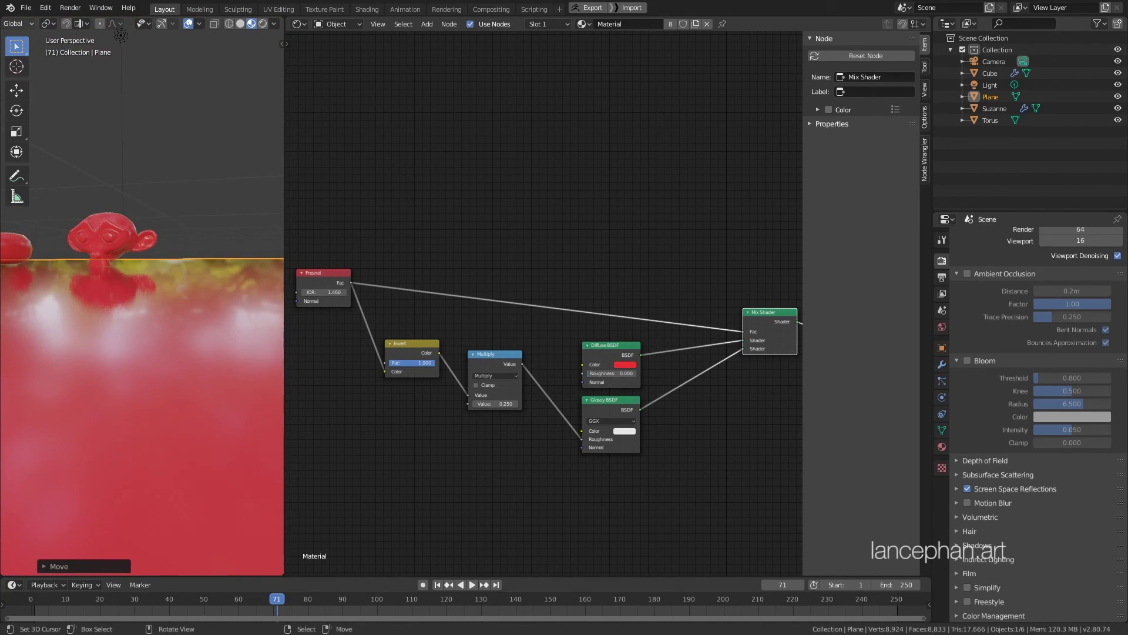